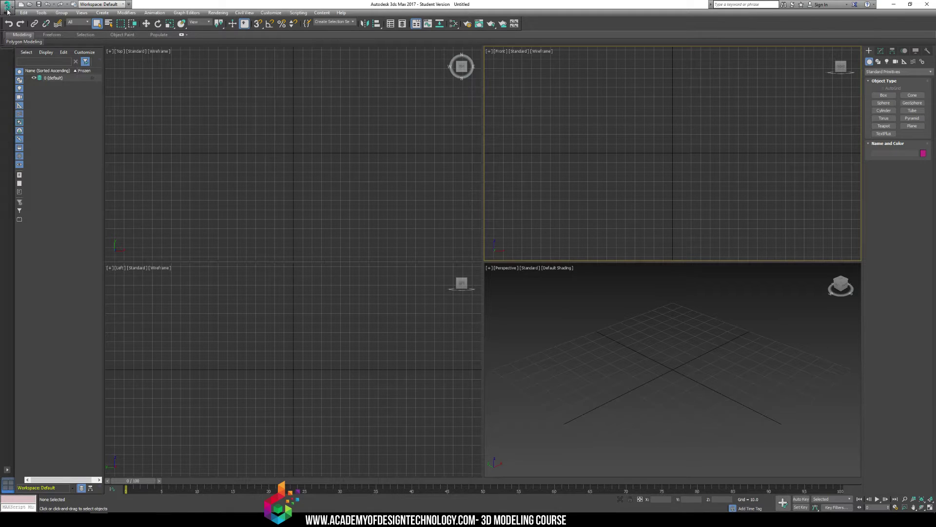
Look through the available file, editing, scene tool, modifier and rendering commands without running any of them
{"action": "left_click", "coordinate": [7, 11]}
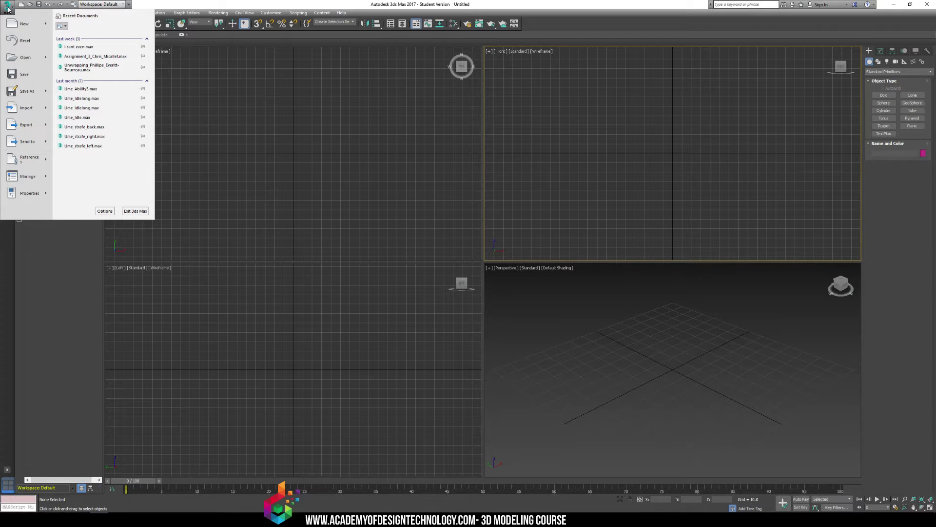
{"action": "left_click", "coordinate": [254, 81]}
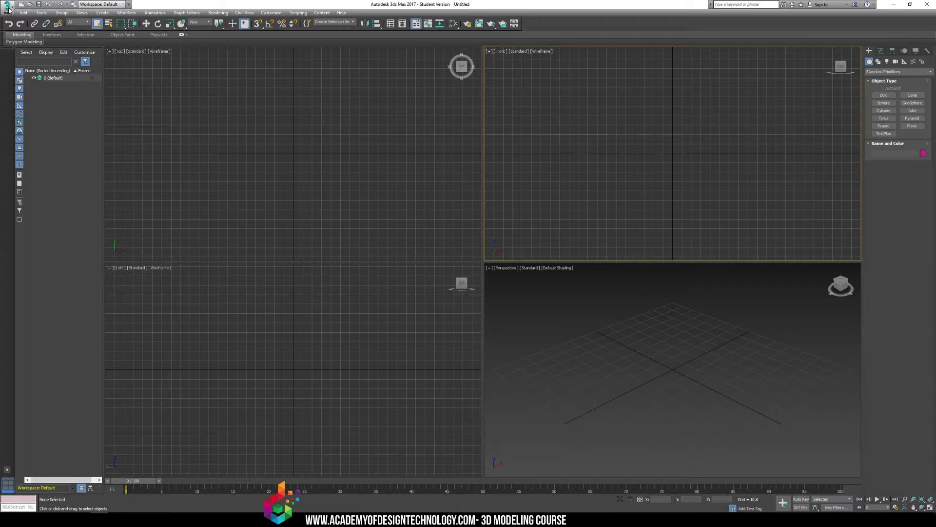
{"action": "left_click", "coordinate": [23, 13]}
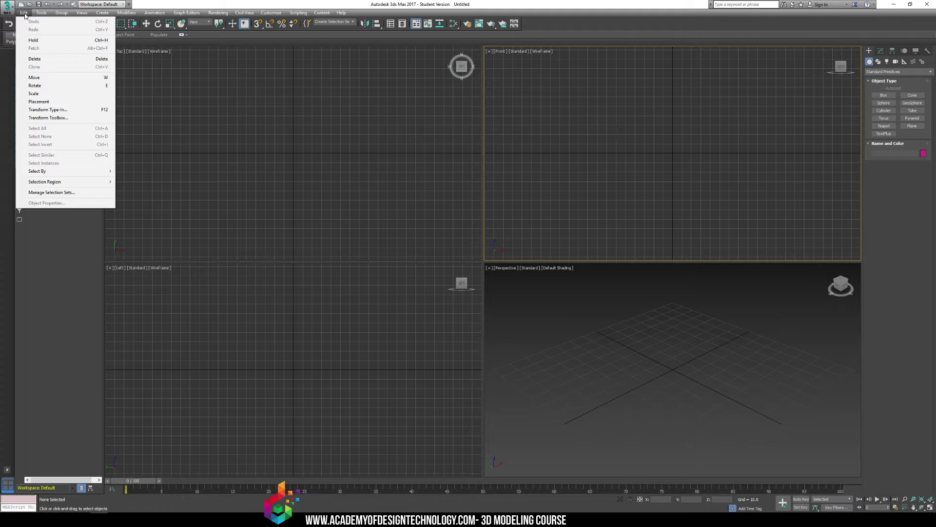
{"action": "mouse_move", "coordinate": [42, 15]}
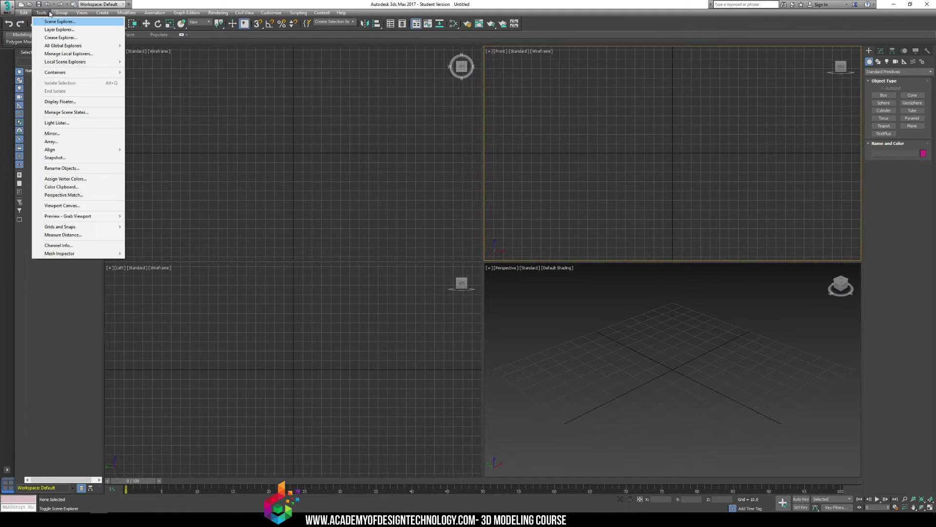
{"action": "mouse_move", "coordinate": [127, 12]}
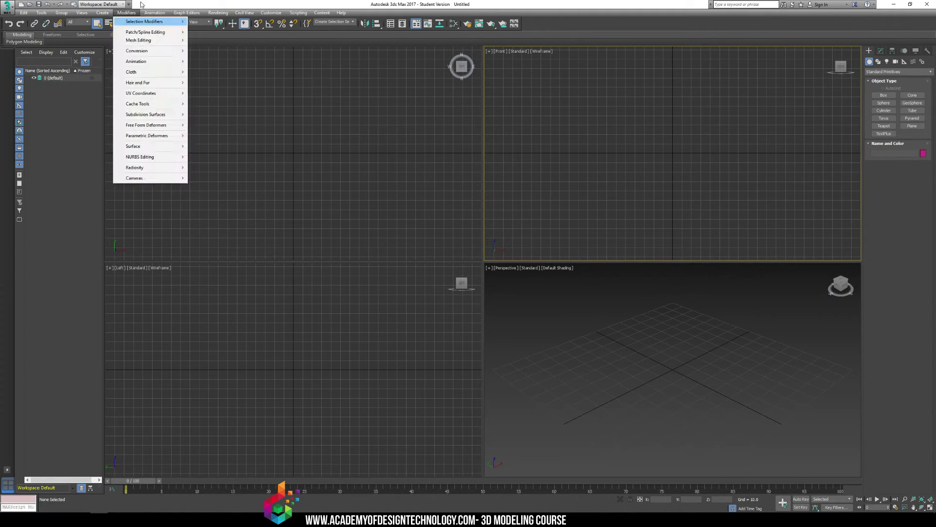
{"action": "left_click", "coordinate": [179, 4]}
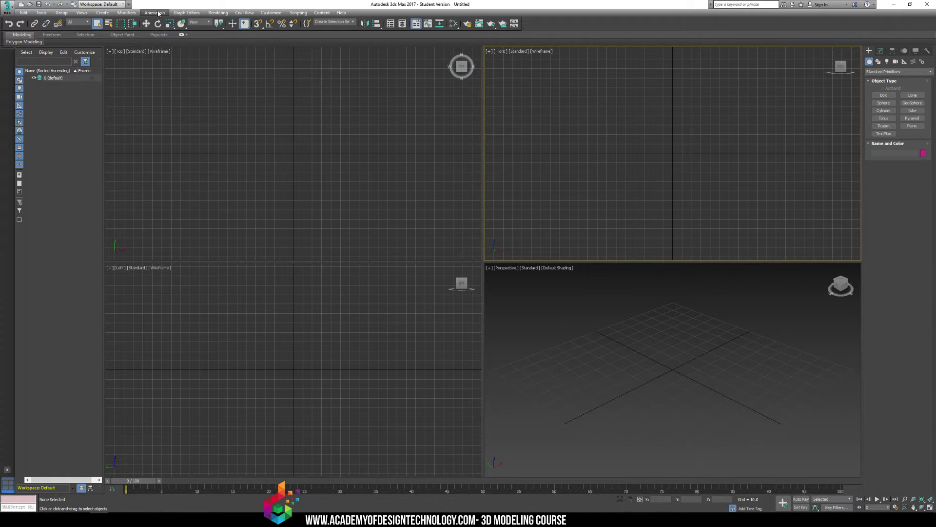
{"action": "left_click", "coordinate": [125, 14]}
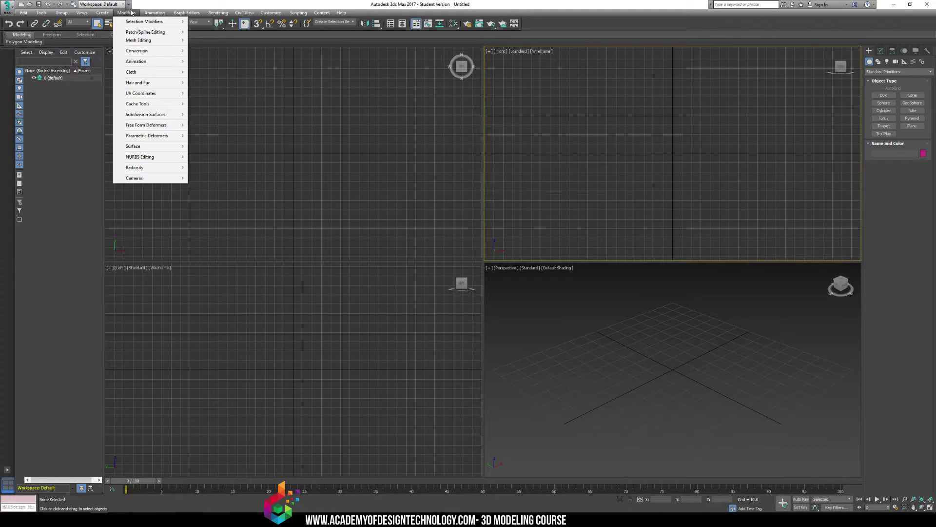
{"action": "left_click", "coordinate": [218, 2]}
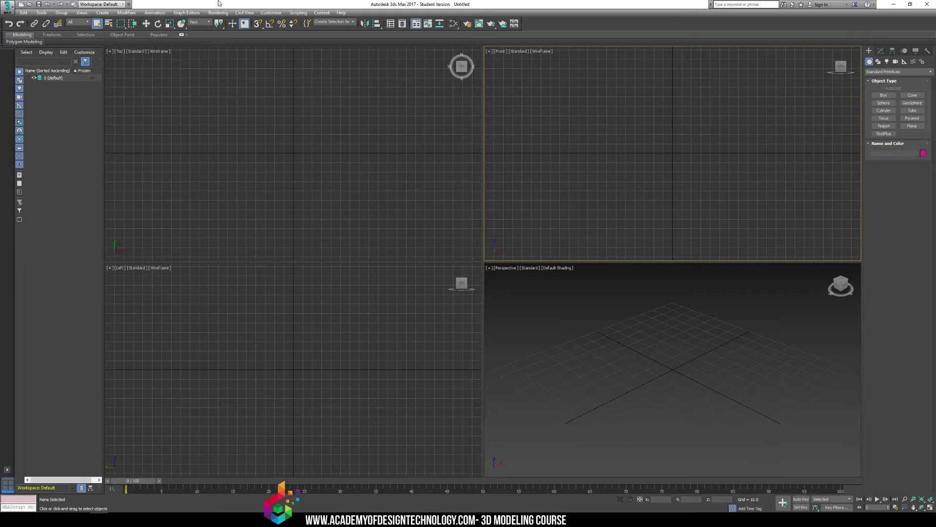
{"action": "left_click", "coordinate": [180, 15]}
{"action": "mouse_move", "coordinate": [219, 13]}
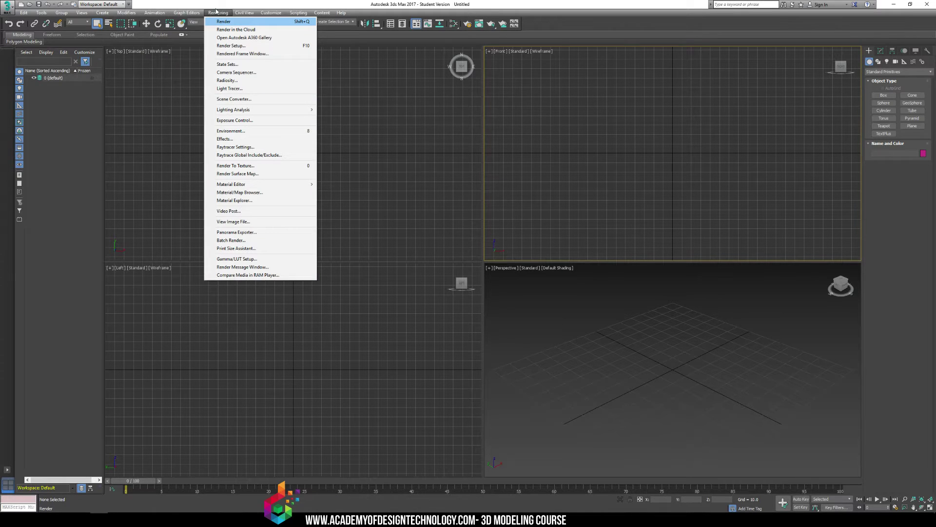
{"action": "left_click", "coordinate": [256, 4]}
{"action": "left_click", "coordinate": [294, 115]}
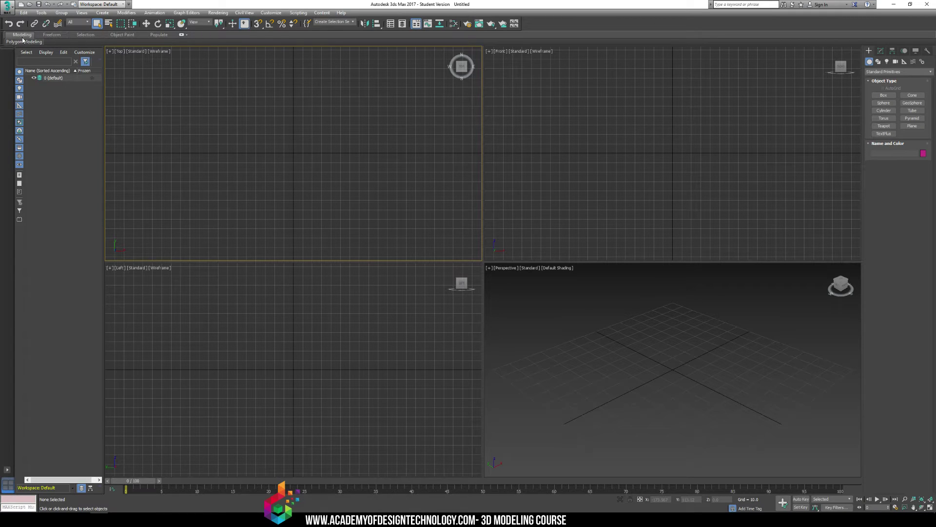
Look through the Freeform, Selection and Object Paint ribbon tools, and return to the Modeling tools
{"action": "left_click", "coordinate": [54, 36]}
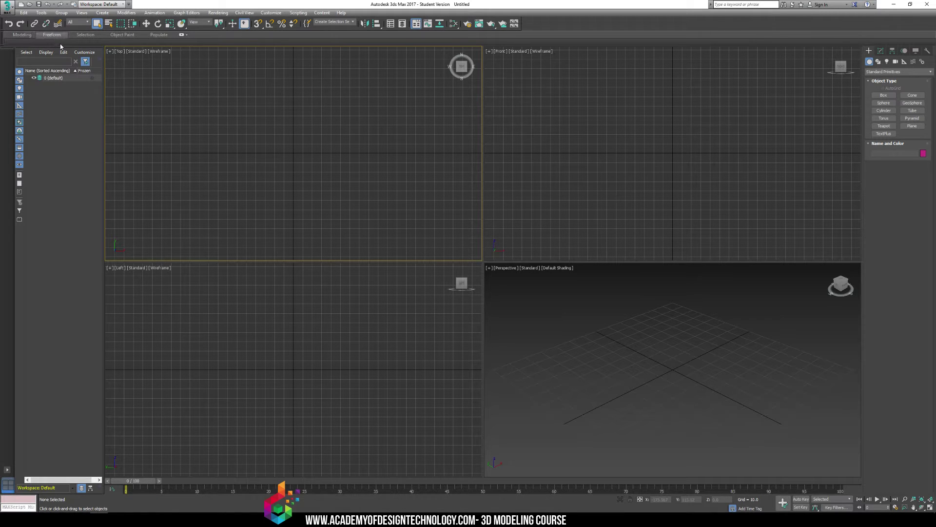
{"action": "left_click", "coordinate": [86, 35]}
{"action": "left_click", "coordinate": [115, 36]}
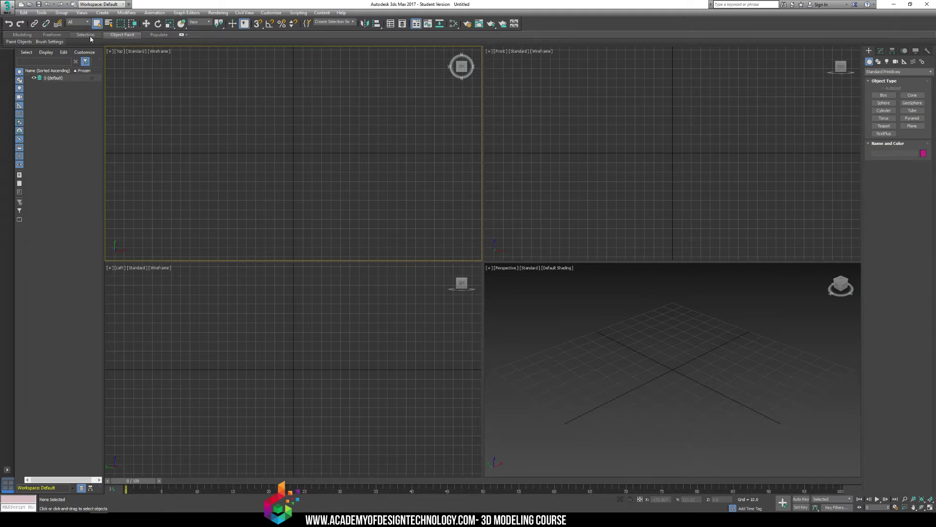
{"action": "left_click", "coordinate": [22, 35]}
{"action": "mouse_move", "coordinate": [32, 44]}
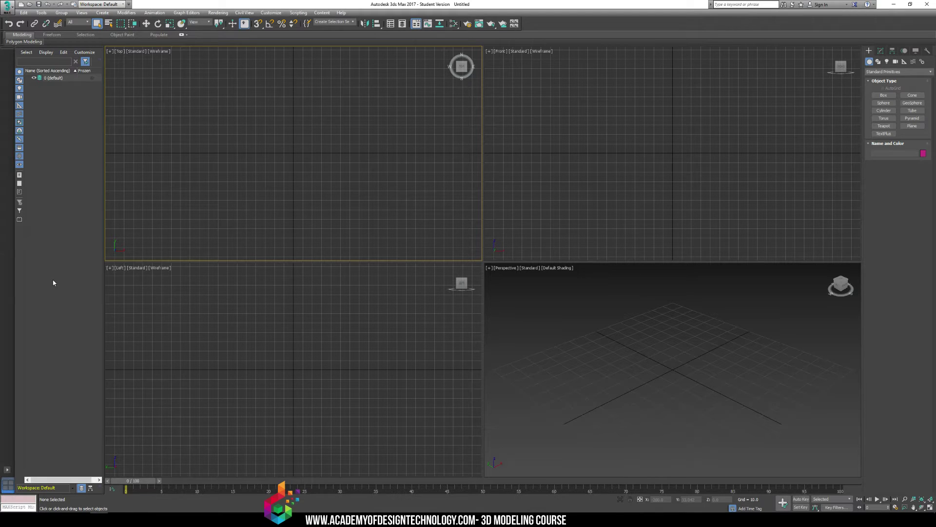
Create a large box in the Perspective view and a smaller box beside it, about 29 long, 17 wide and 23 high
{"action": "left_click", "coordinate": [884, 95]}
{"action": "left_click_drag", "start_coordinate": [656, 346], "coordinate": [778, 327]}
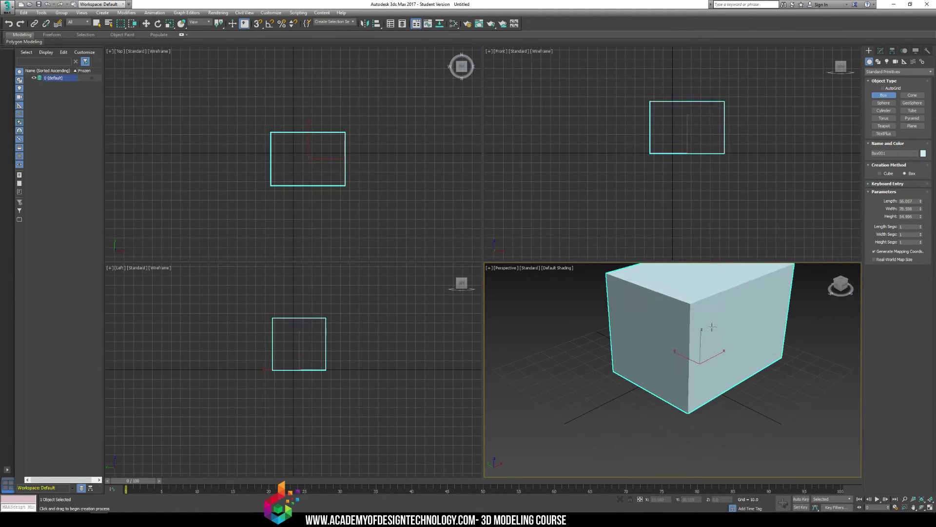
{"action": "left_click", "coordinate": [693, 273]}
{"action": "left_click_drag", "start_coordinate": [598, 390], "coordinate": [634, 415]}
{"action": "left_click", "coordinate": [591, 383]}
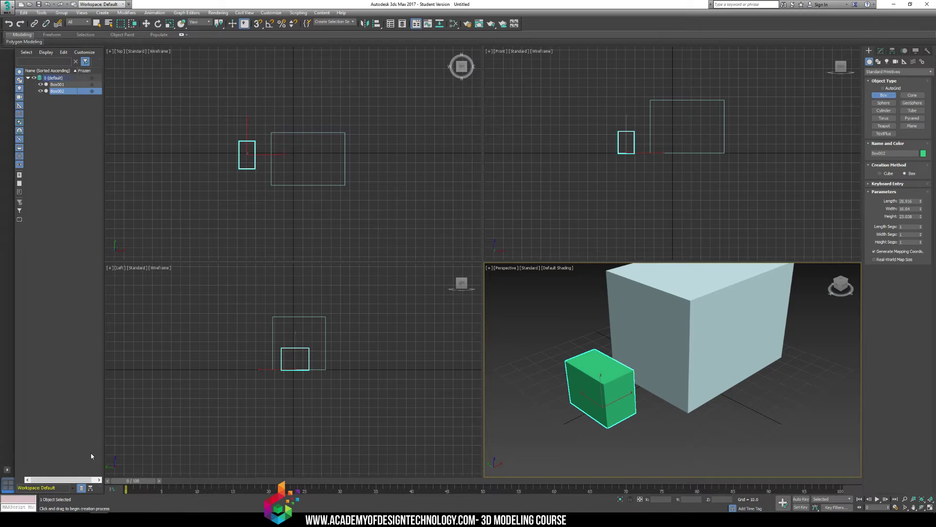
Switch the Scene Explorer between sorting by hierarchy and sorting by layer, ending with the layer sorting
{"action": "left_click", "coordinate": [90, 489]}
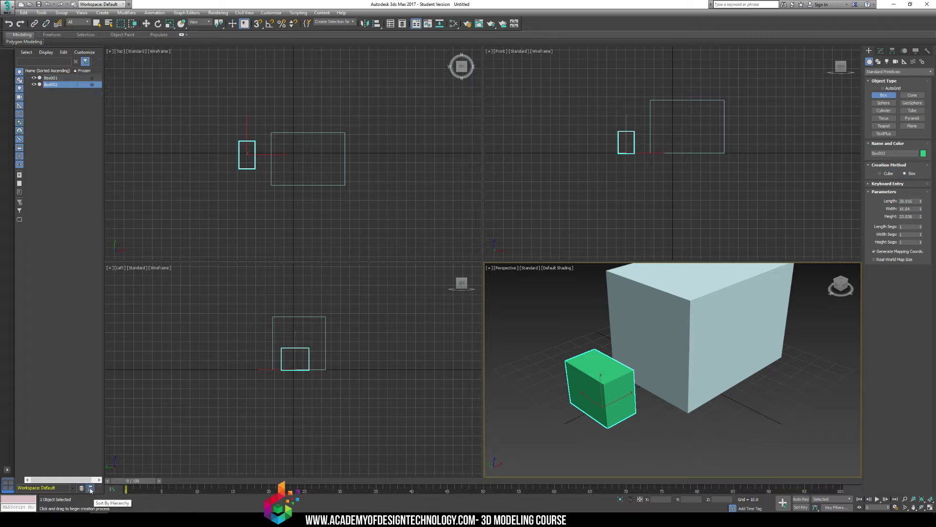
{"action": "left_click", "coordinate": [81, 489]}
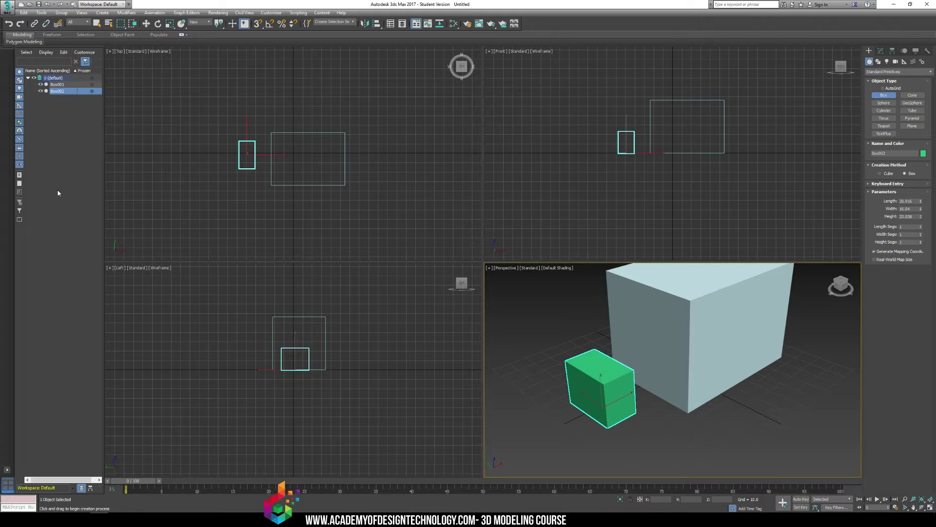
{"action": "left_click", "coordinate": [90, 489]}
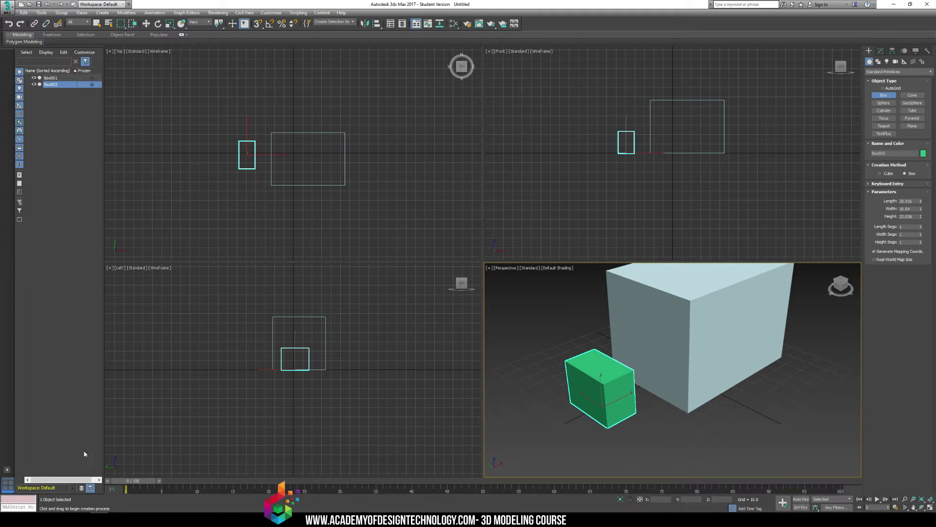
{"action": "left_click", "coordinate": [82, 489]}
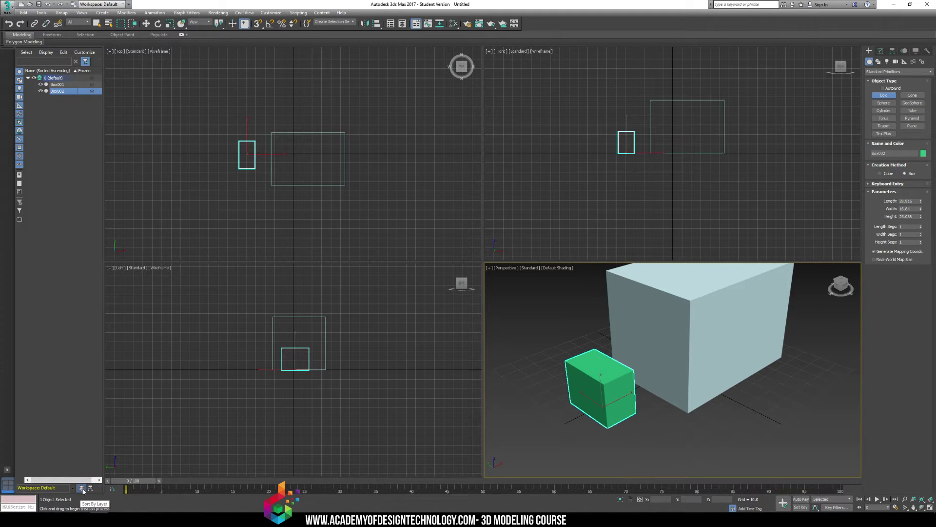
Toggle the frozen state of Box002 and Box001 on and off, and widen the Scene Explorer slightly
{"action": "left_click", "coordinate": [91, 92]}
{"action": "left_click", "coordinate": [89, 92]}
{"action": "left_click", "coordinate": [88, 85]}
{"action": "left_click", "coordinate": [88, 86]}
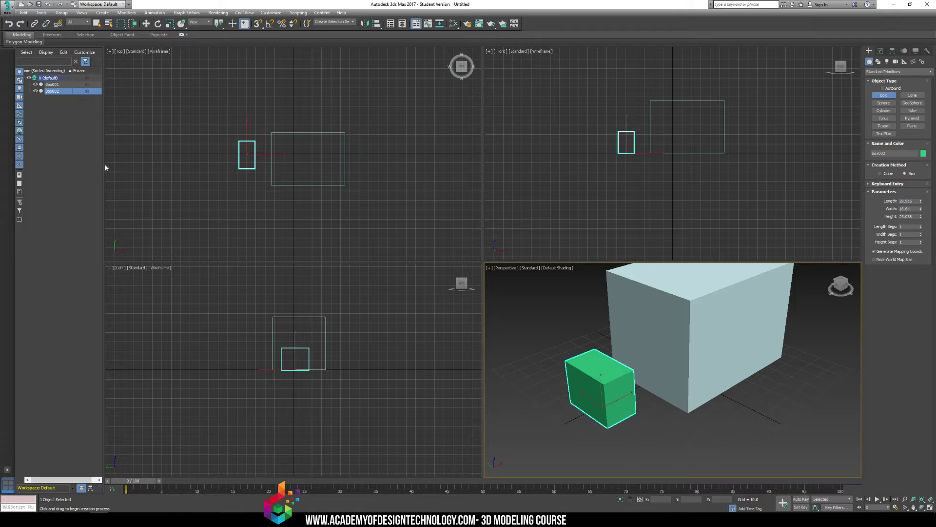
{"action": "left_click_drag", "start_coordinate": [102, 163], "coordinate": [120, 159]}
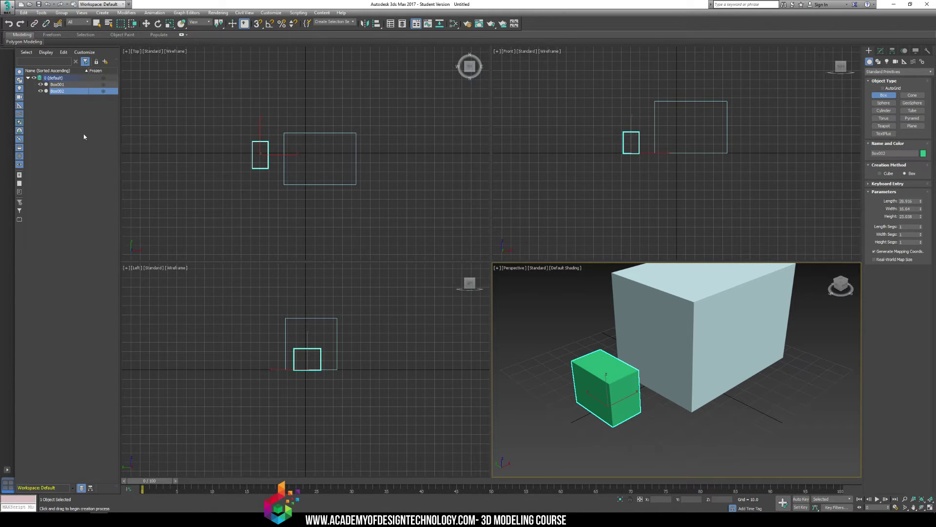
Scrub the animation time forward to about frame 10 and back to frame 0
{"action": "left_click", "coordinate": [148, 484]}
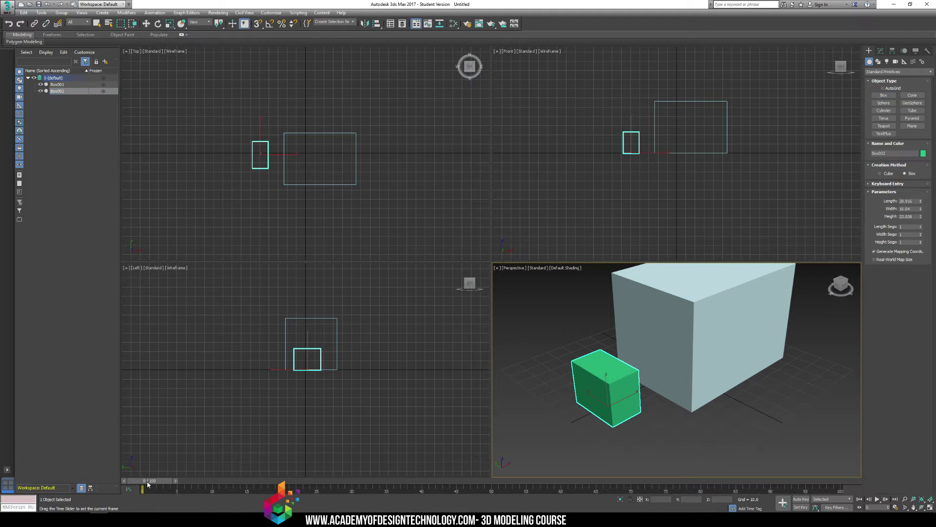
{"action": "left_click_drag", "start_coordinate": [147, 484], "coordinate": [190, 493]}
{"action": "left_click_drag", "start_coordinate": [176, 481], "coordinate": [218, 492]}
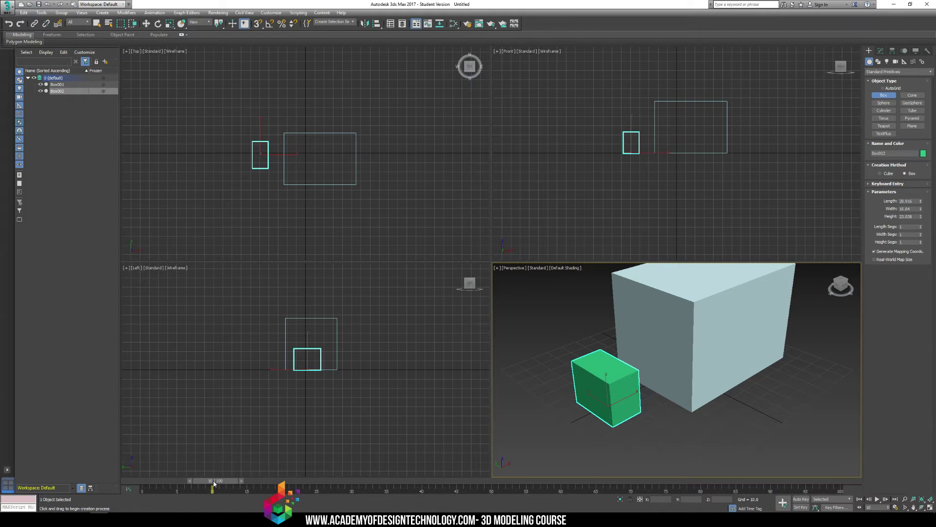
{"action": "left_click_drag", "start_coordinate": [217, 486], "coordinate": [132, 493]}
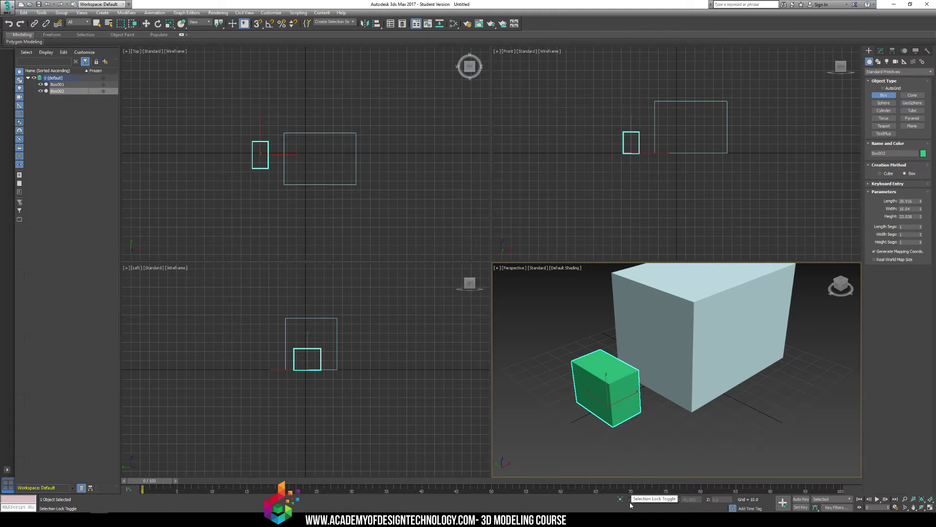
Leave box creation, lock and unlock the selection of the small green box, and deselect everything
{"action": "left_click_drag", "start_coordinate": [659, 420], "coordinate": [659, 419]}
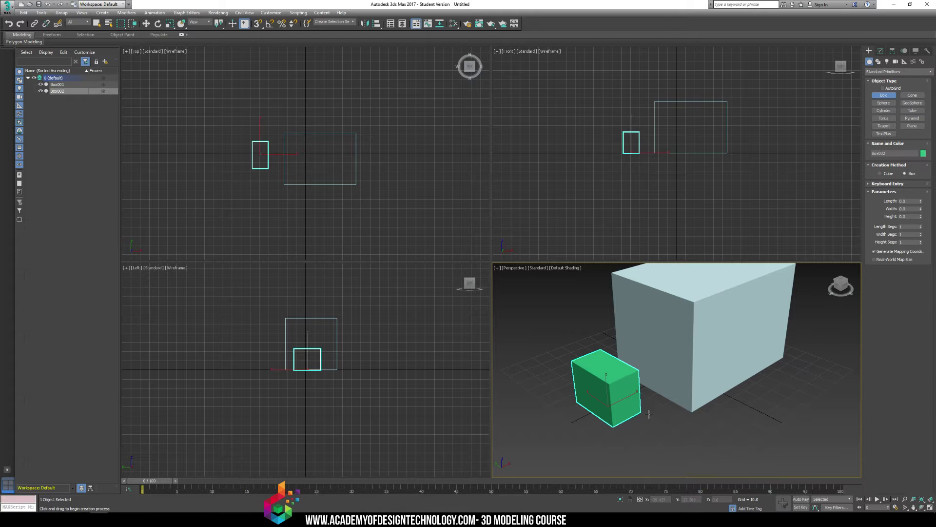
{"action": "right_click", "coordinate": [649, 414]}
{"action": "left_click", "coordinate": [660, 420]}
{"action": "left_click", "coordinate": [632, 404]}
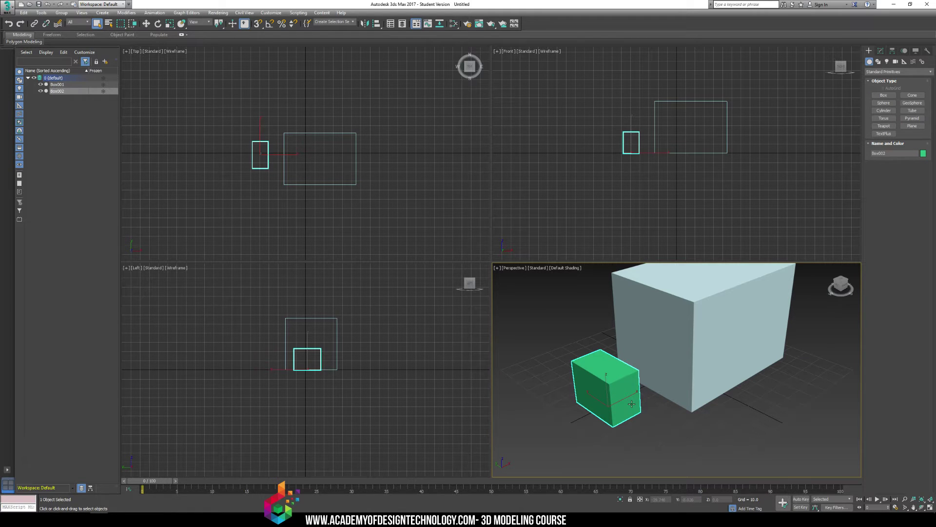
{"action": "key", "text": "space"}
{"action": "key", "text": "space"}
{"action": "left_click", "coordinate": [627, 451]}
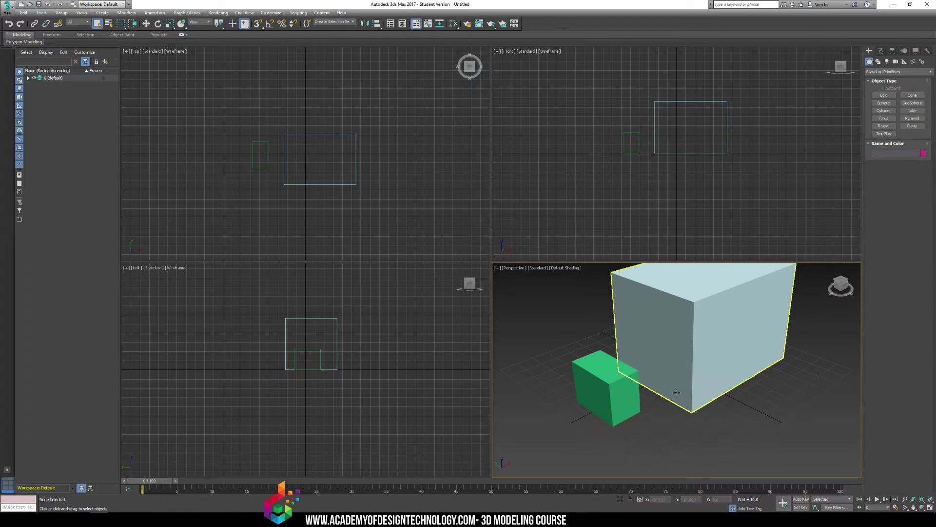
Select the small green box and the large box alternately, and clear the selection
{"action": "left_click", "coordinate": [597, 400]}
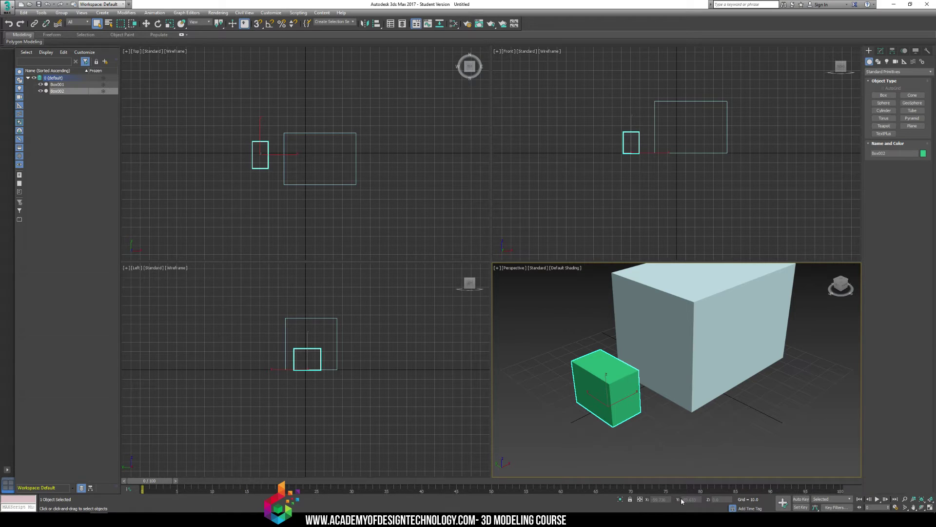
{"action": "left_click", "coordinate": [684, 403]}
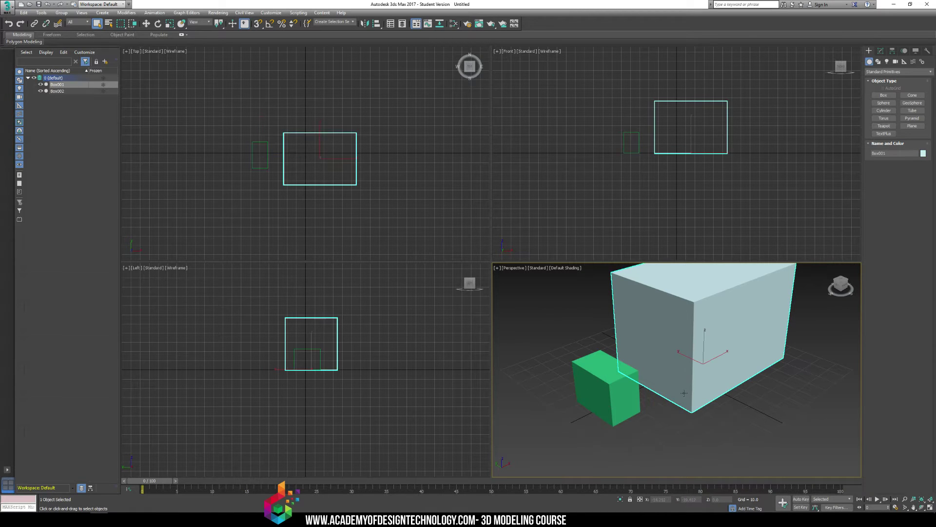
{"action": "left_click", "coordinate": [575, 379]}
{"action": "left_click", "coordinate": [727, 386]}
{"action": "left_click", "coordinate": [775, 416]}
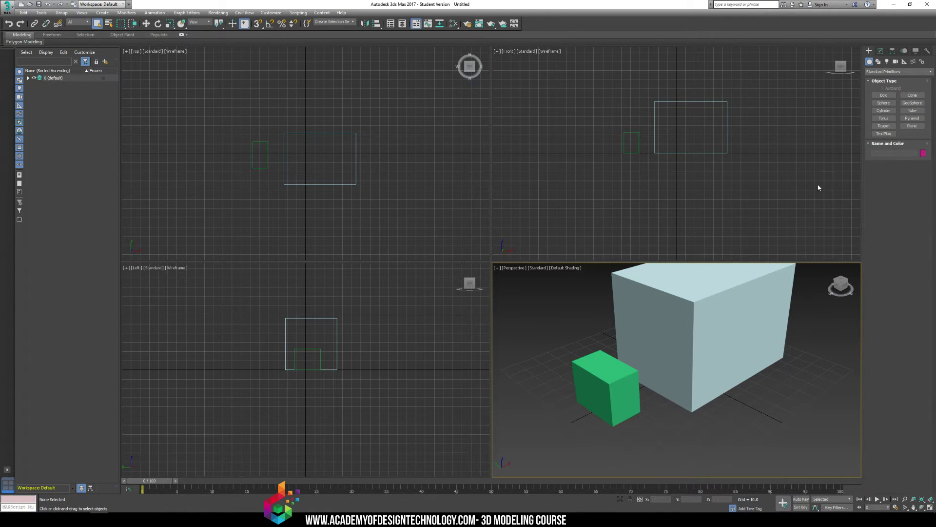
Create a third box in front of the large one, about 31 long, 36 wide and 42 high
{"action": "left_click", "coordinate": [884, 95]}
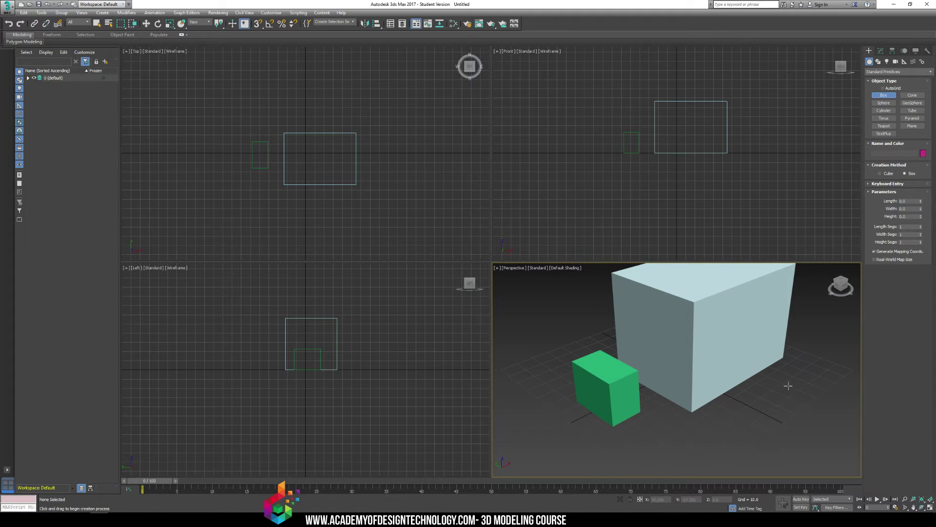
{"action": "left_click_drag", "start_coordinate": [769, 385], "coordinate": [778, 436]}
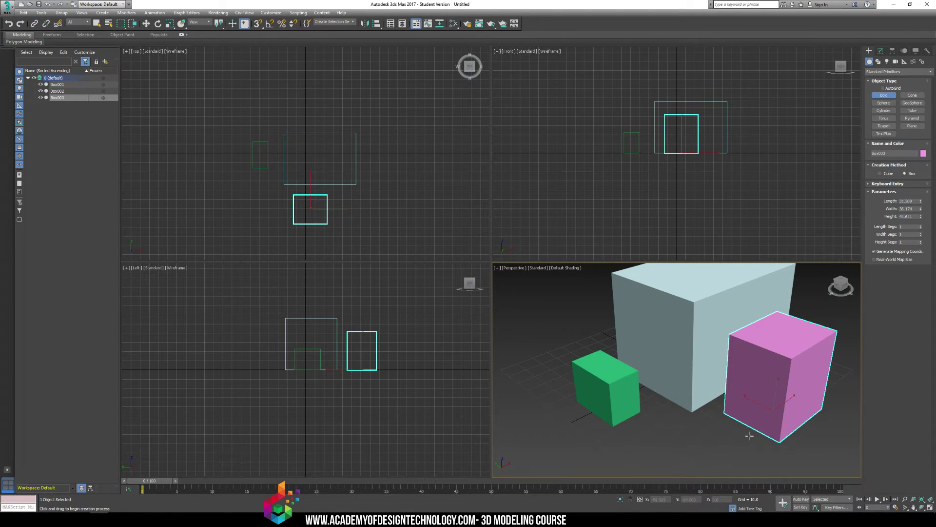
Cycle through the Move, Rotate and Scale tools on the third box, and return to Move with it selected
{"action": "key", "text": "w"}
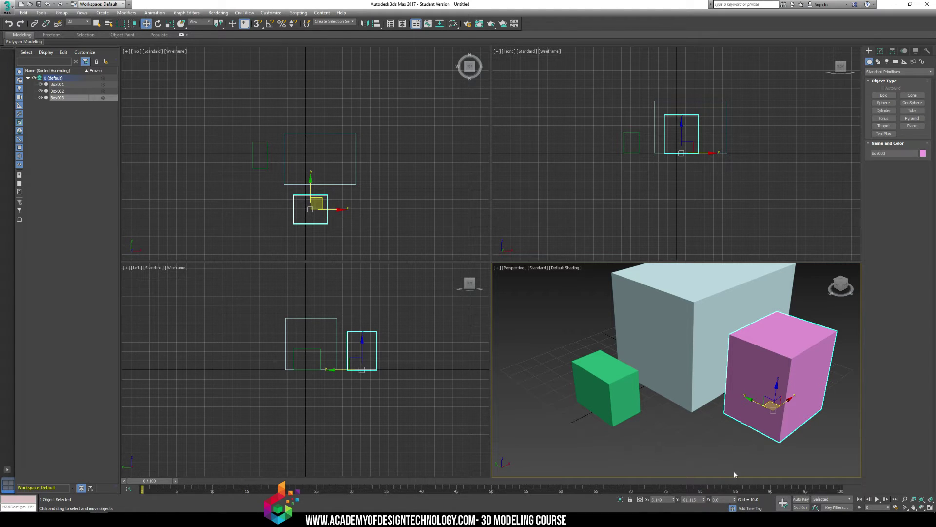
{"action": "key", "text": "e"}
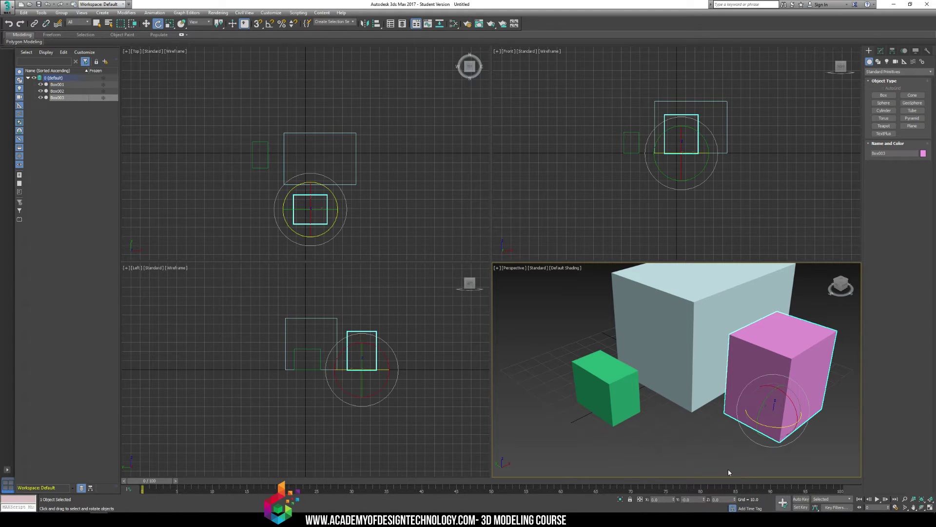
{"action": "key", "text": "r"}
{"action": "key", "text": "w"}
{"action": "left_click", "coordinate": [738, 436]}
{"action": "left_click", "coordinate": [767, 403]}
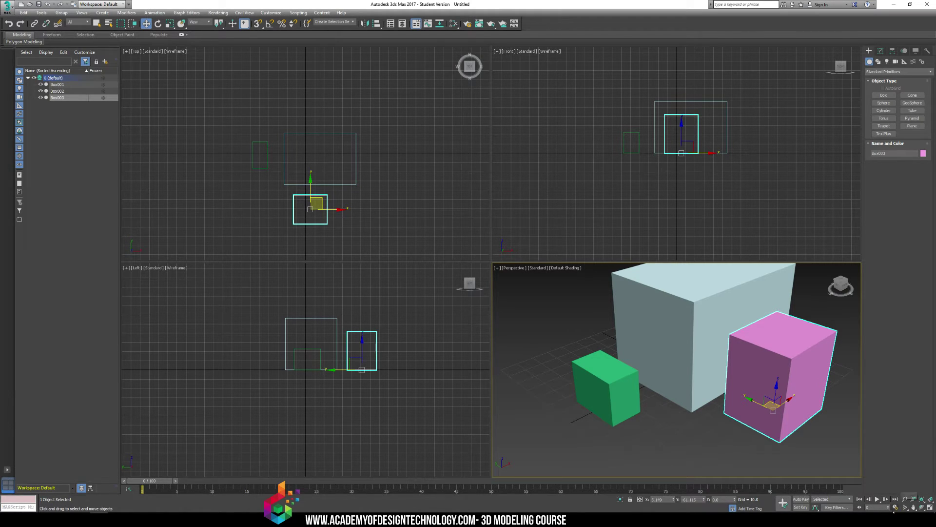
Orbit the Perspective view slightly around the boxes, return to the Move tool and deselect the third box
{"action": "left_click", "coordinate": [922, 508]}
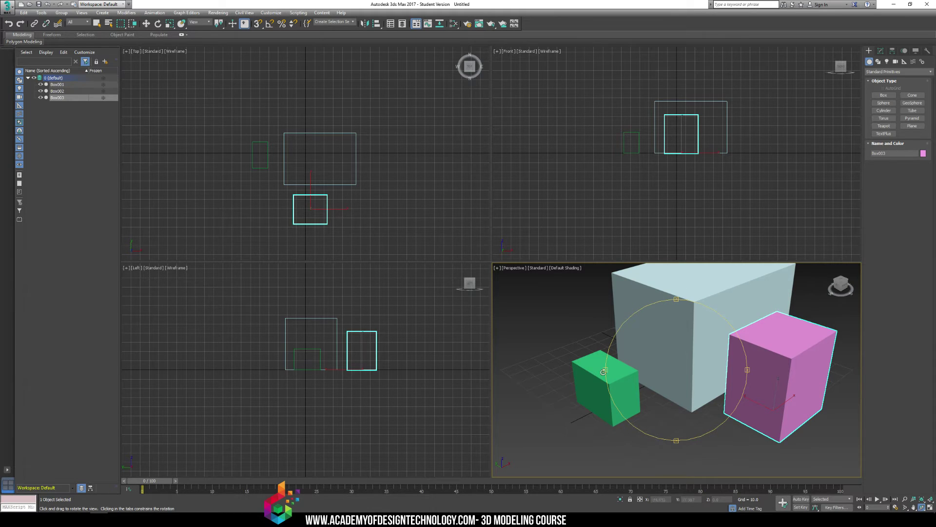
{"action": "left_click", "coordinate": [922, 508]}
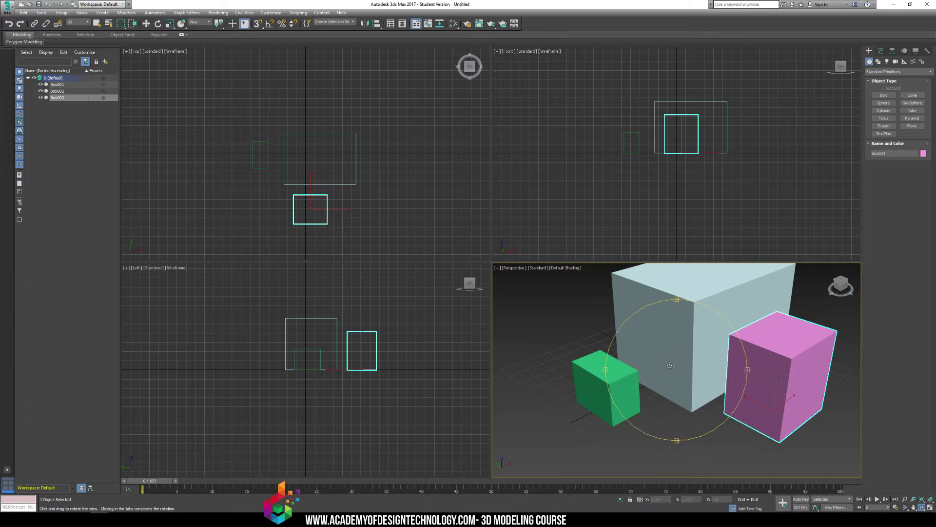
{"action": "left_click_drag", "start_coordinate": [668, 367], "coordinate": [747, 380]}
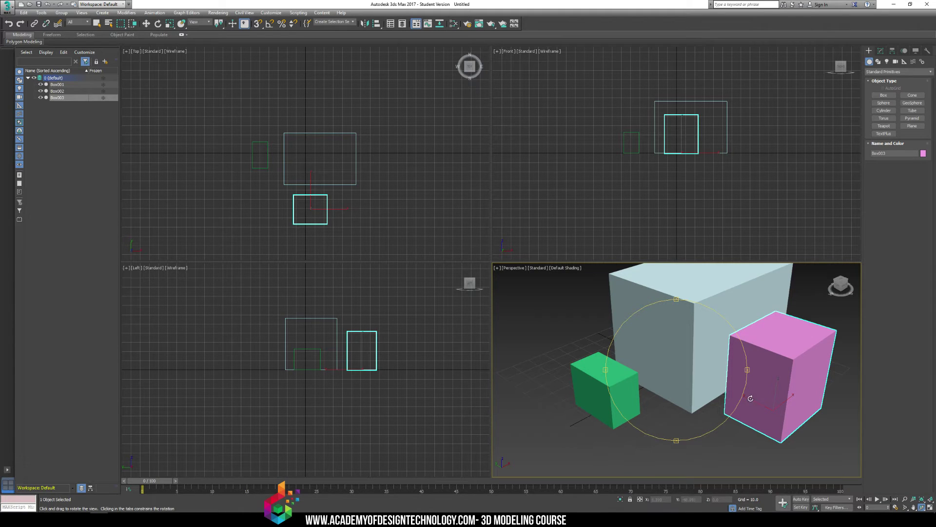
{"action": "key", "text": "w"}
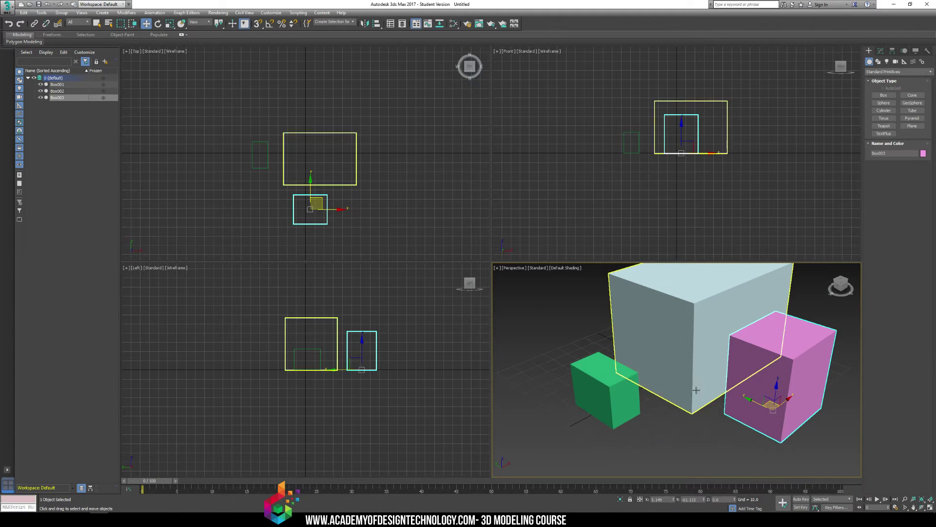
{"action": "left_click", "coordinate": [662, 432]}
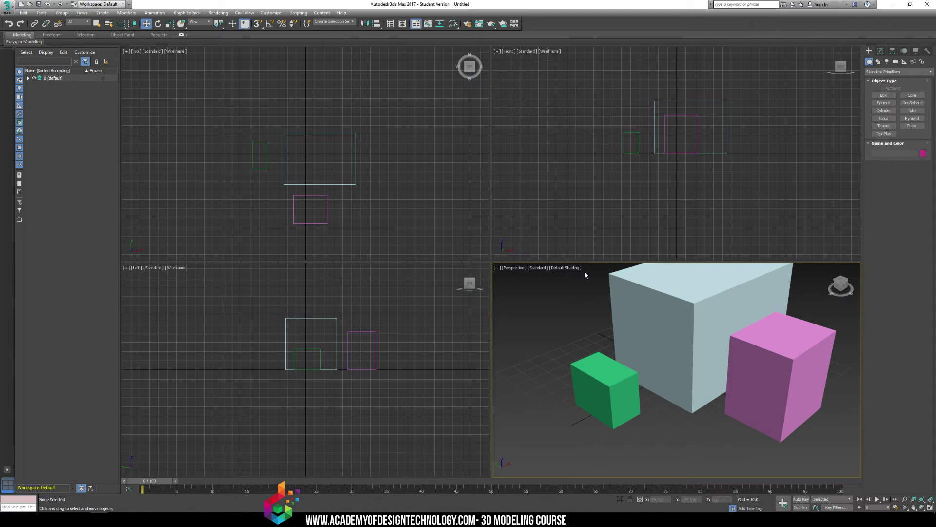
Look through the Perspective viewport's general options, and turn its grid off and on again
{"action": "left_click", "coordinate": [498, 269]}
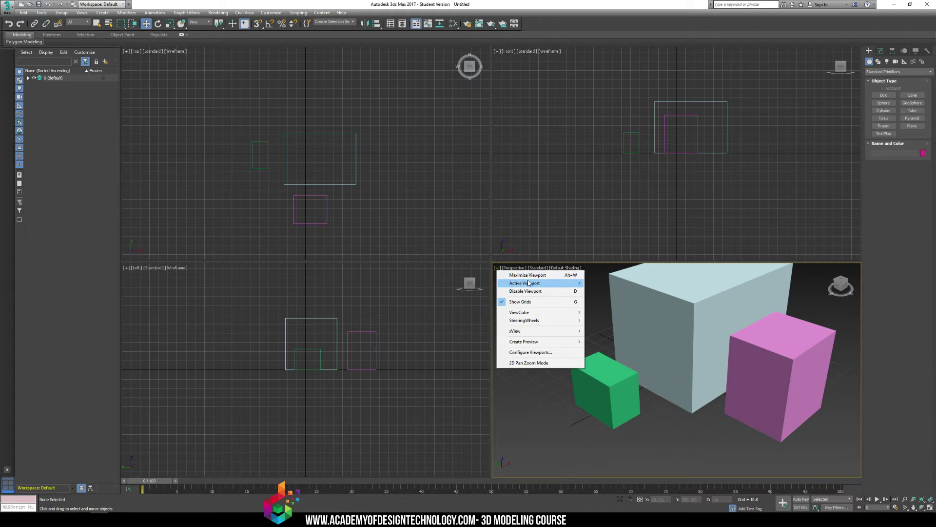
{"action": "mouse_move", "coordinate": [527, 285]}
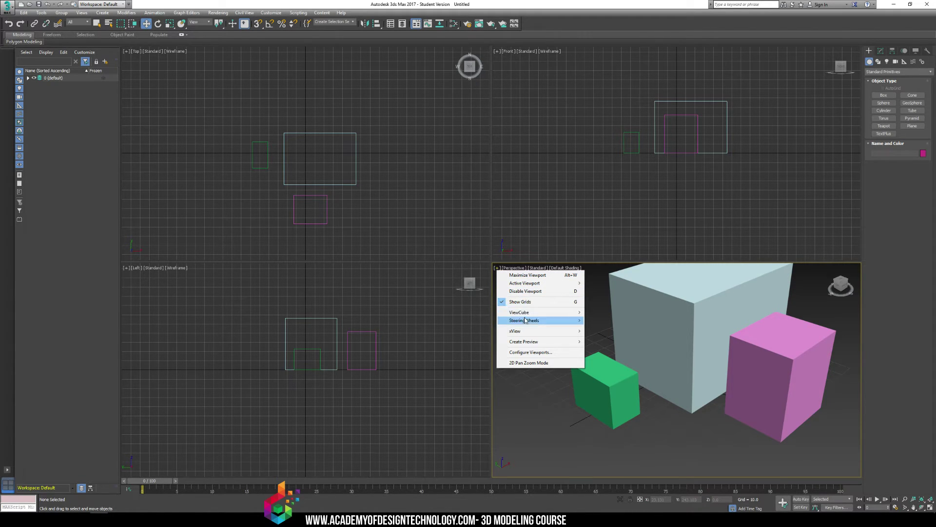
{"action": "mouse_move", "coordinate": [529, 313]}
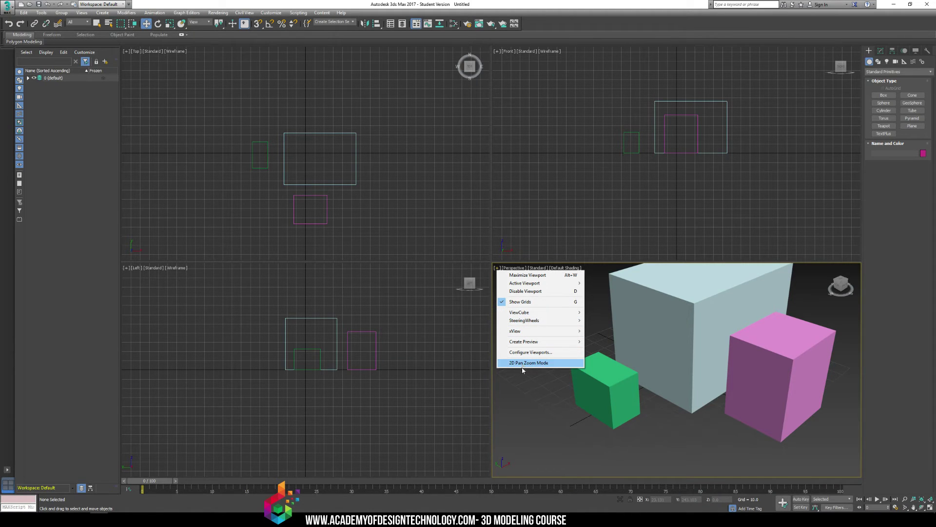
{"action": "left_click", "coordinate": [537, 412]}
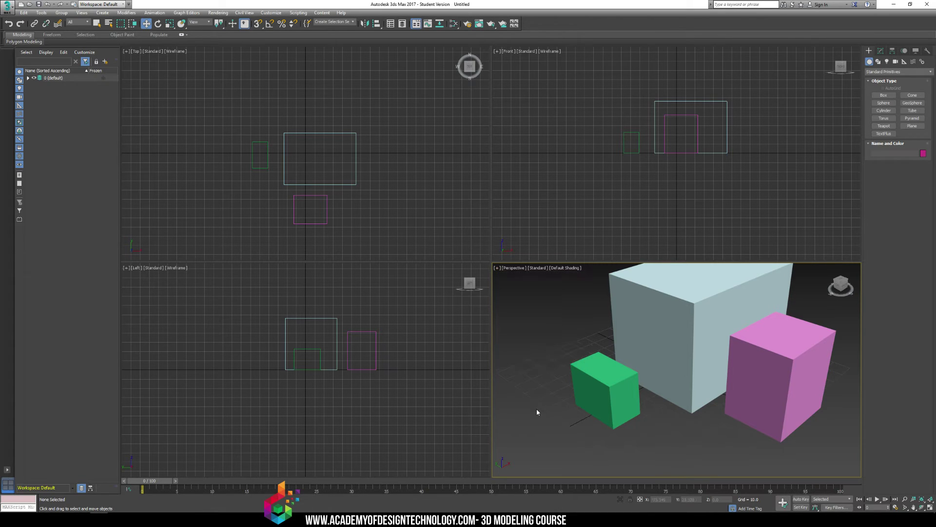
{"action": "left_click", "coordinate": [497, 267]}
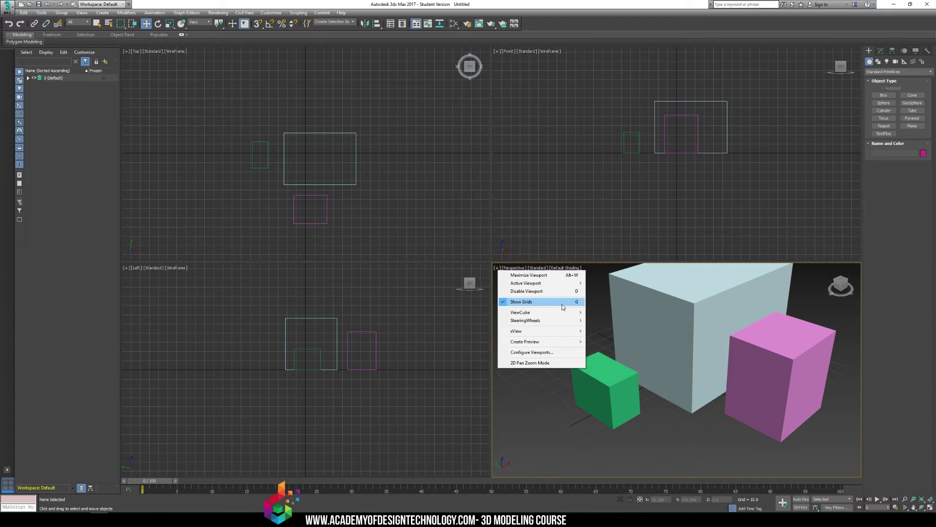
{"action": "left_click", "coordinate": [522, 302]}
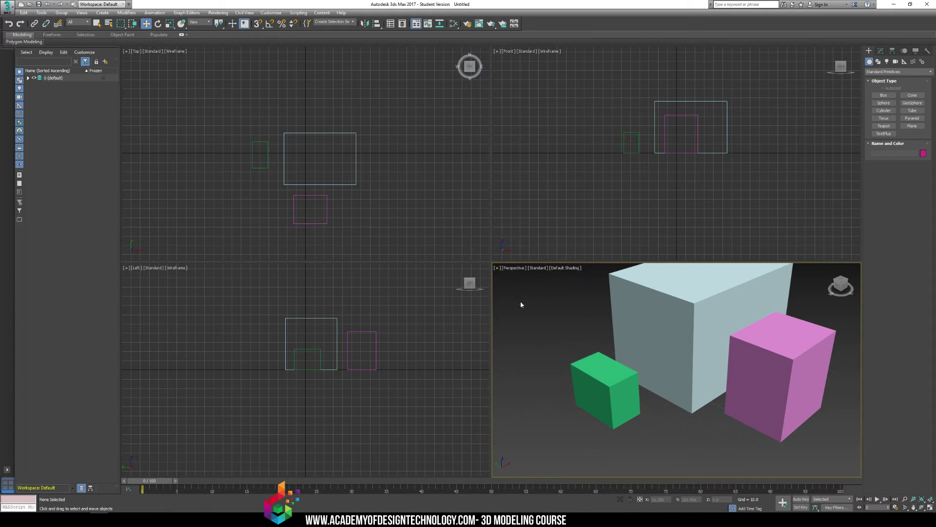
{"action": "left_click", "coordinate": [497, 268]}
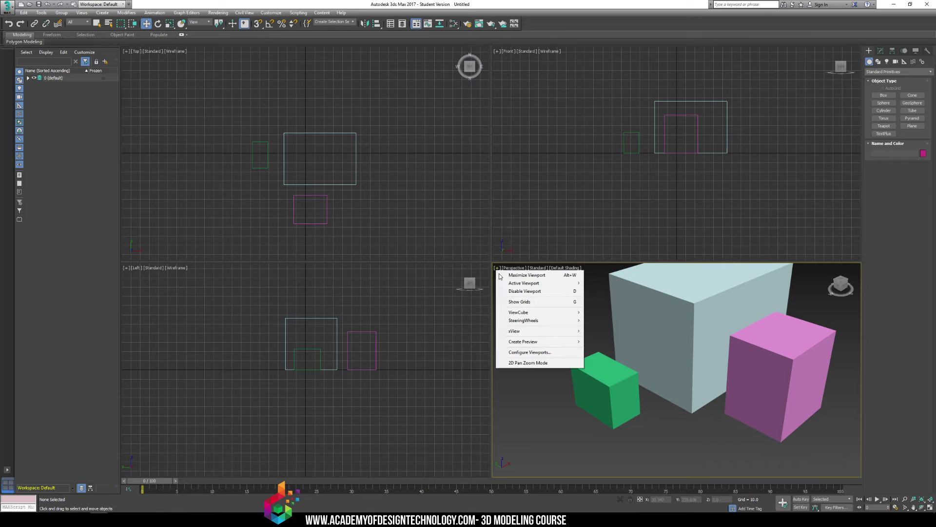
{"action": "left_click", "coordinate": [513, 302]}
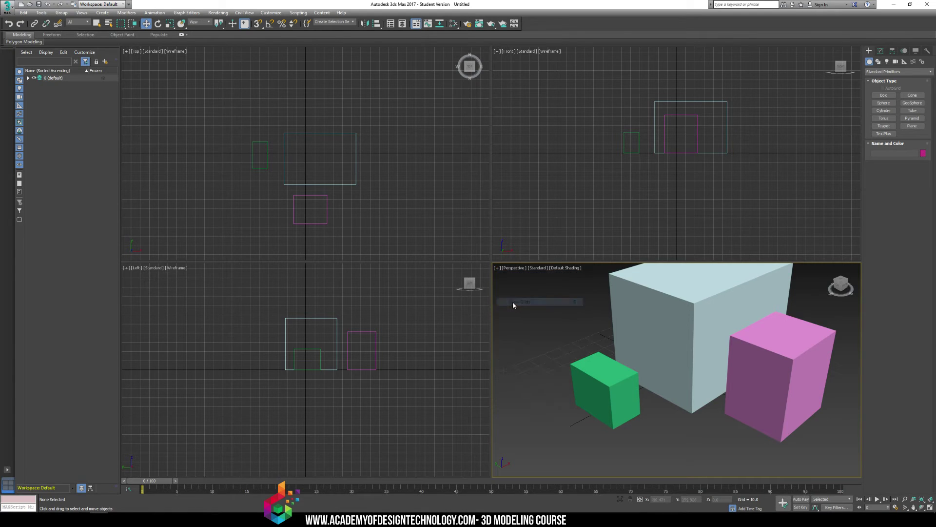
Maximize the Perspective viewport and restore the four-viewport layout
{"action": "left_click", "coordinate": [497, 268]}
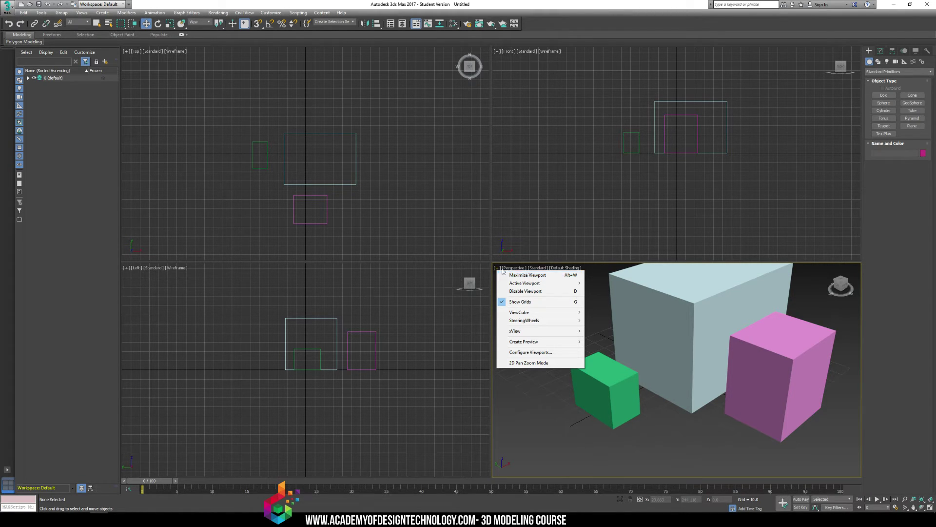
{"action": "left_click", "coordinate": [534, 276]}
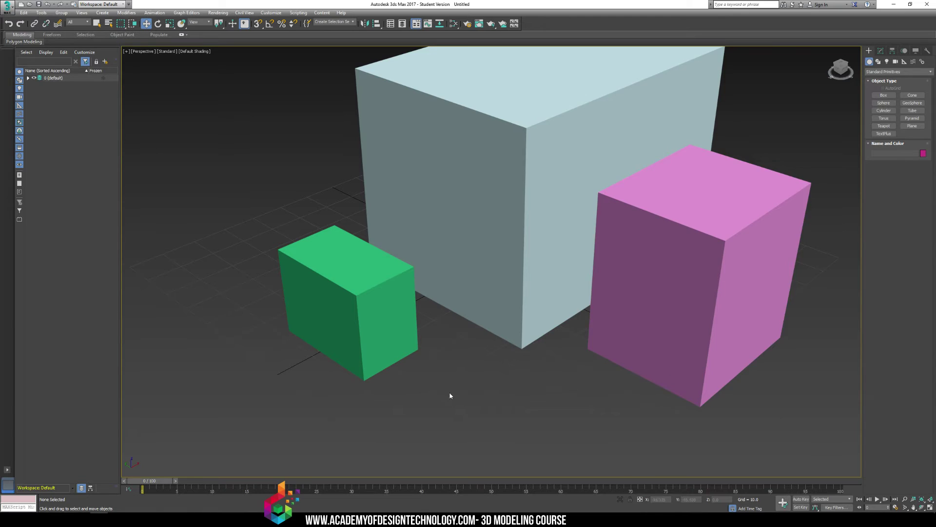
{"action": "left_click", "coordinate": [126, 52]}
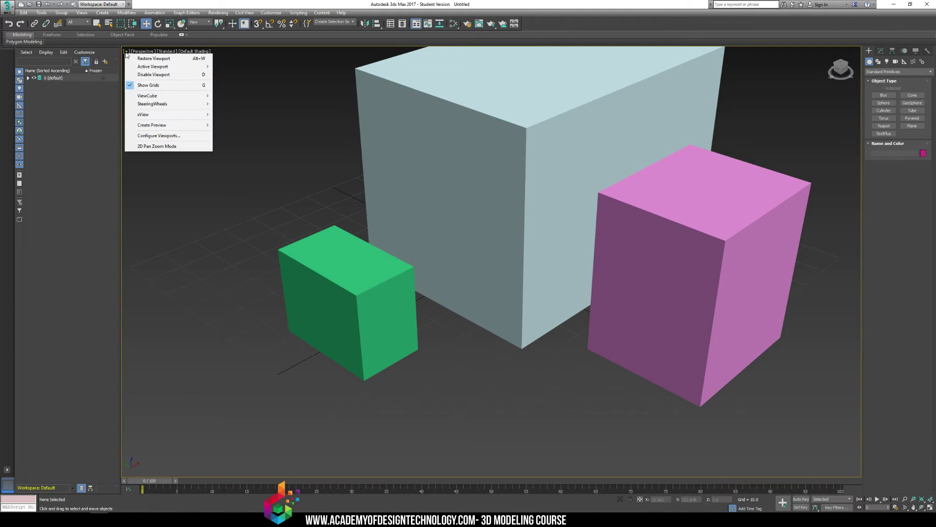
{"action": "left_click", "coordinate": [151, 59]}
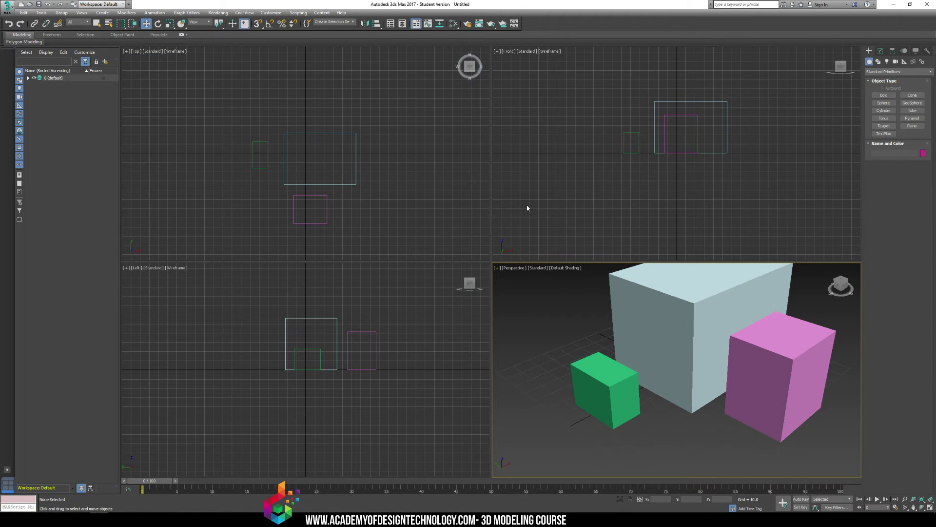
Examine the Perspective viewport's general options and its point-of-view choices, such as Orthographic, Extended Viewports and Show Safe Frames, without changing any
{"action": "left_click", "coordinate": [497, 268]}
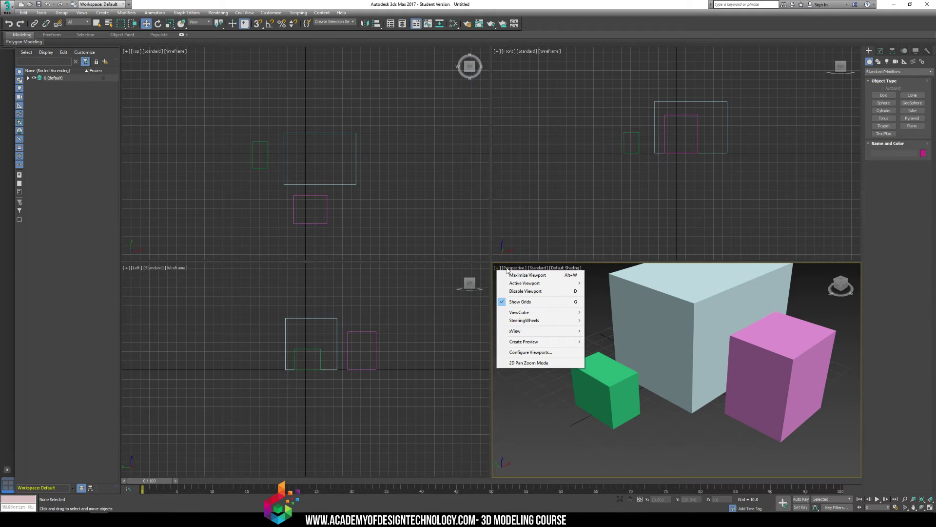
{"action": "left_click", "coordinate": [602, 325]}
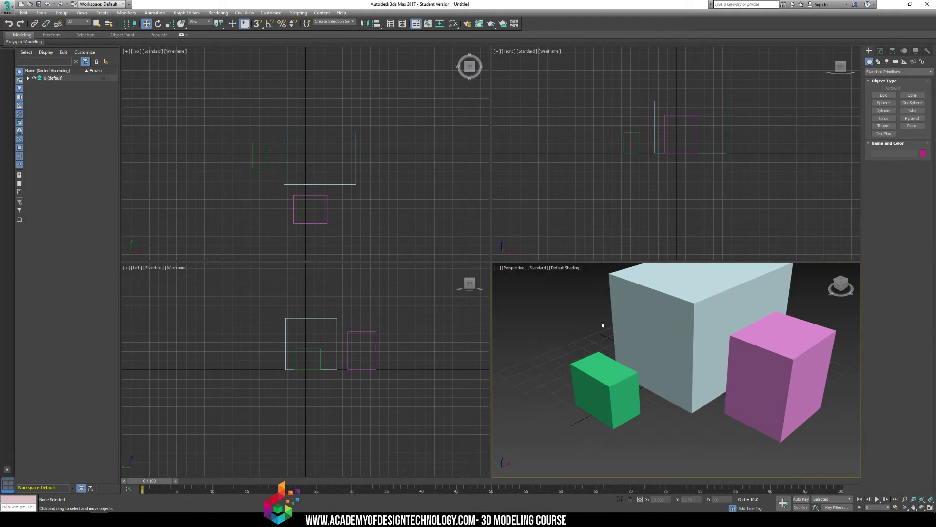
{"action": "left_click", "coordinate": [510, 269]}
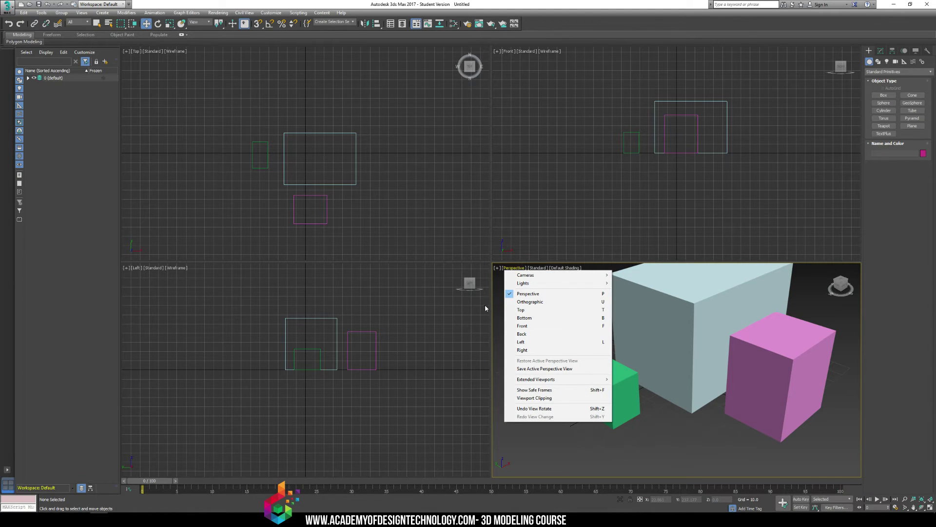
{"action": "left_click", "coordinate": [506, 293]}
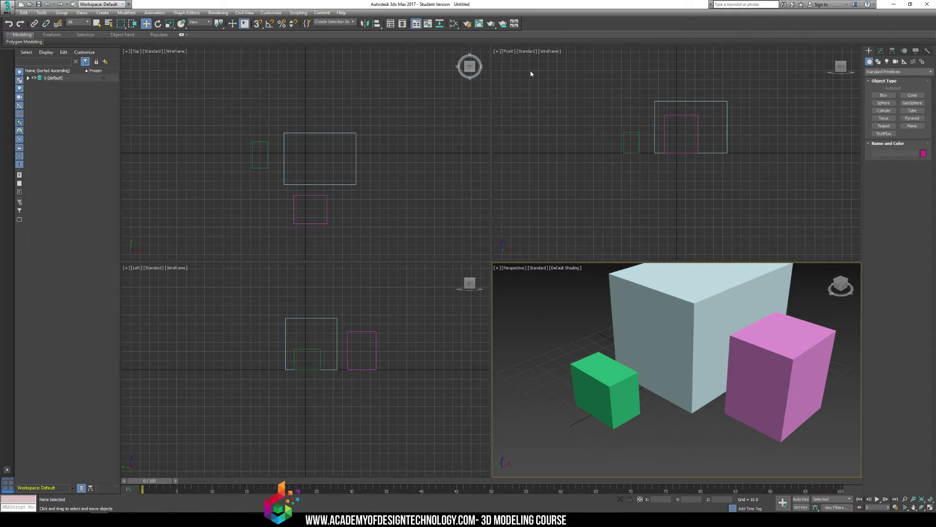
{"action": "left_click", "coordinate": [514, 268]}
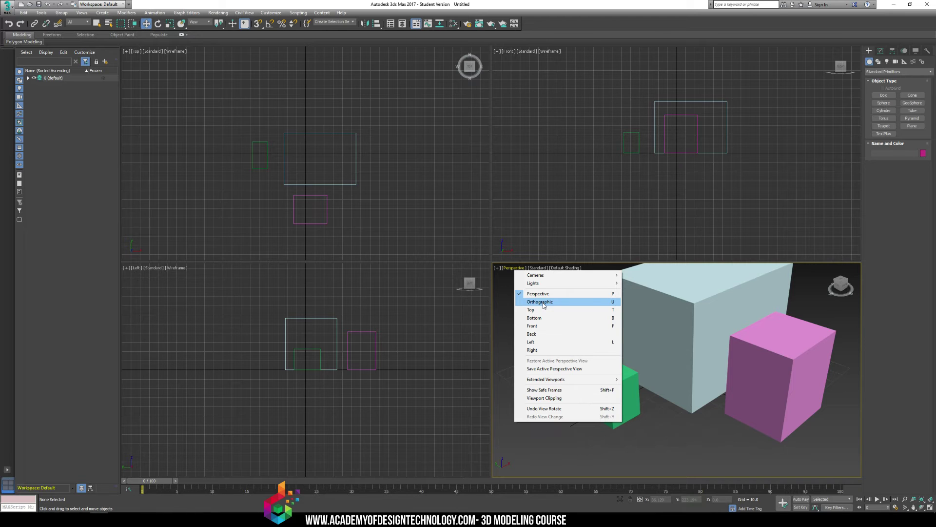
{"action": "left_click", "coordinate": [709, 429]}
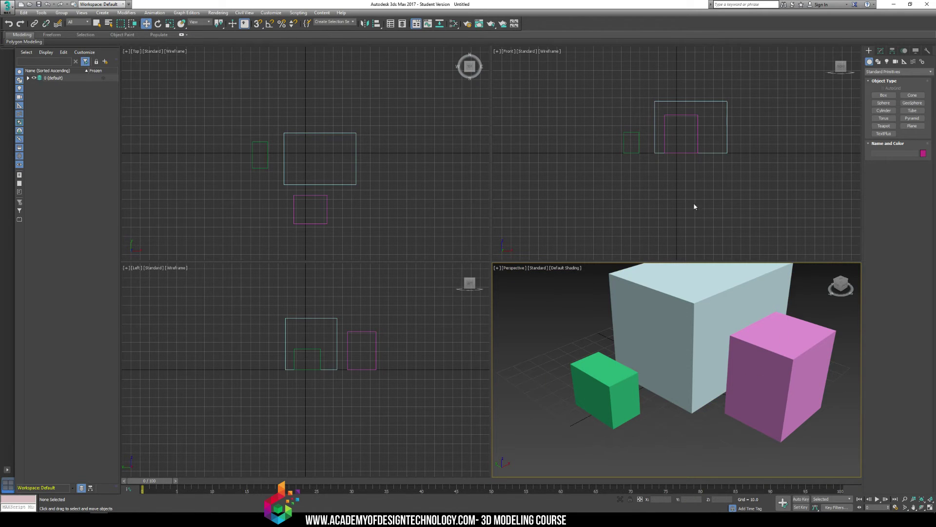
{"action": "left_click", "coordinate": [598, 119]}
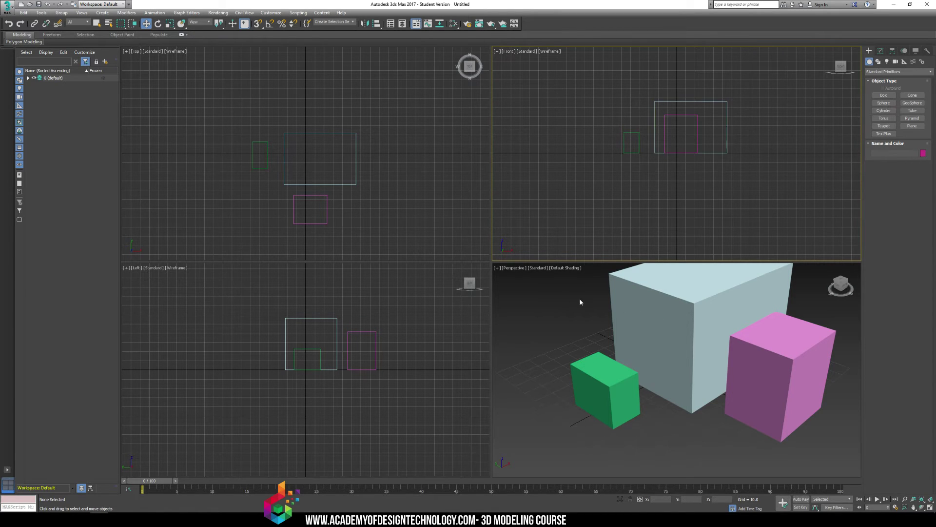
{"action": "left_click", "coordinate": [513, 266]}
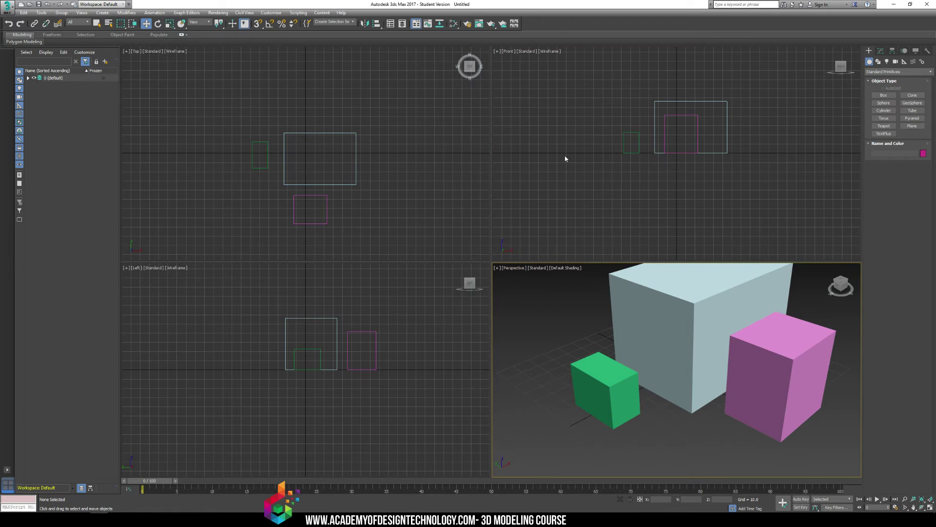
{"action": "left_click", "coordinate": [515, 268]}
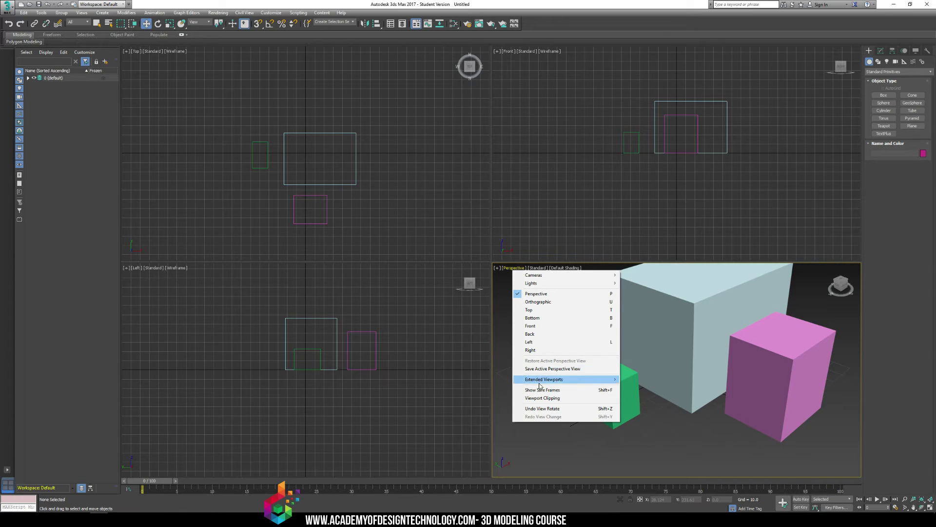
{"action": "left_click", "coordinate": [724, 451]}
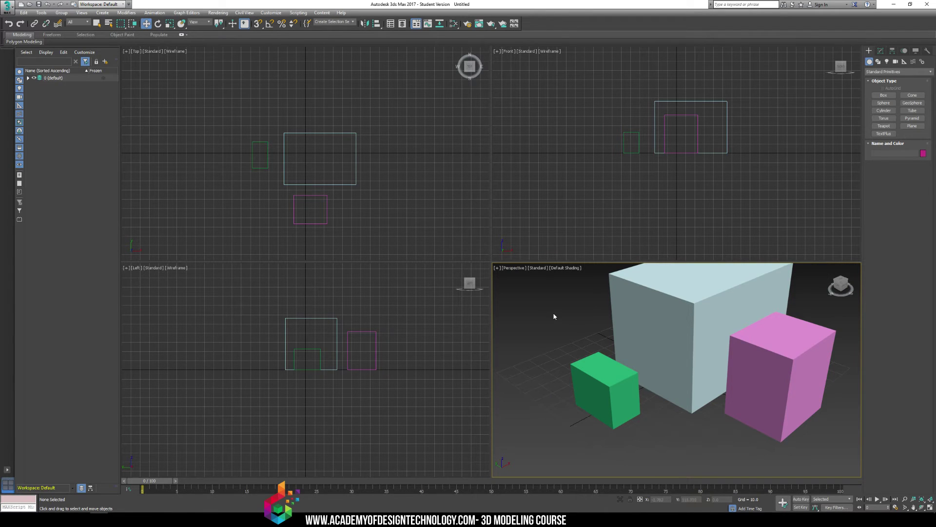
{"action": "left_click", "coordinate": [518, 268]}
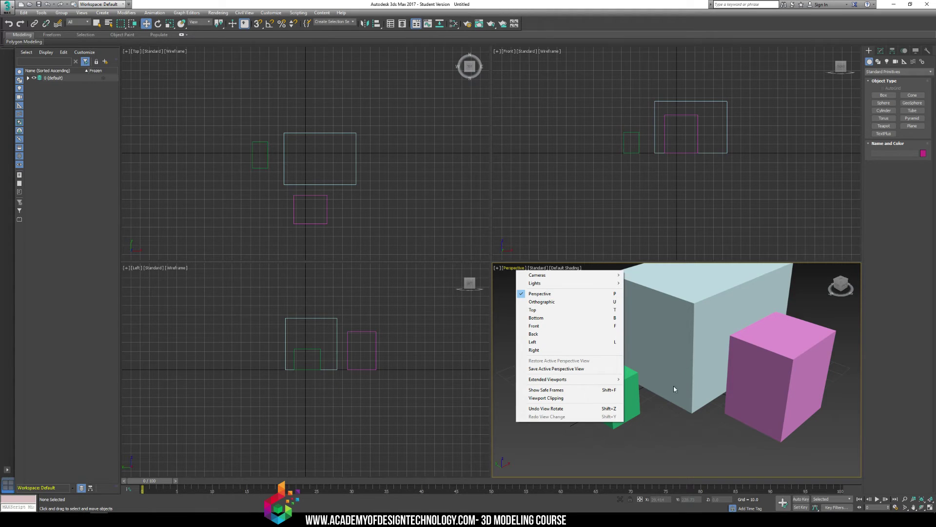
{"action": "left_click", "coordinate": [654, 460]}
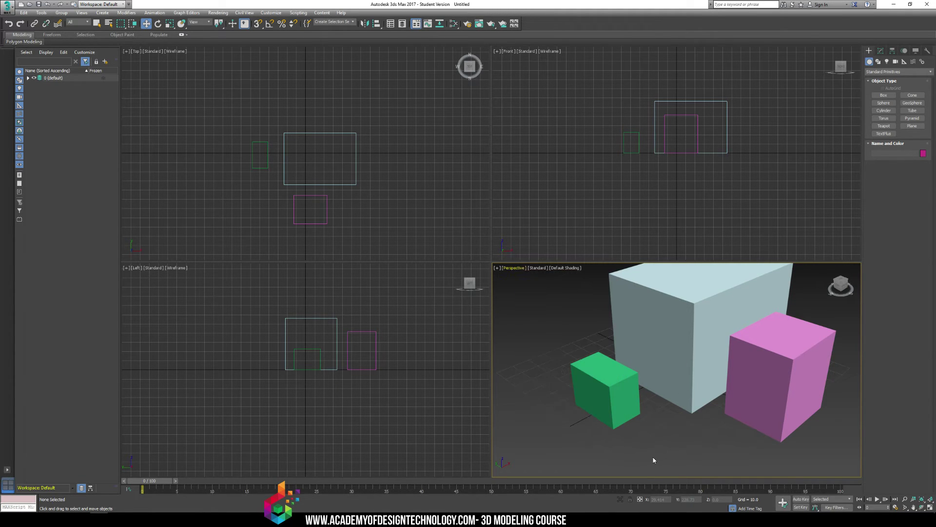
{"action": "left_click", "coordinate": [498, 268]}
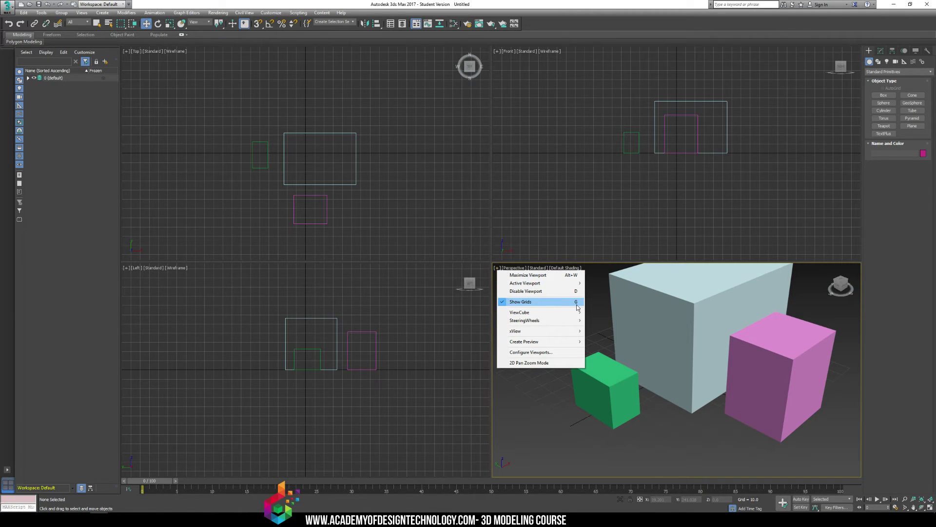
{"action": "left_click", "coordinate": [596, 302]}
Switch the Perspective viewport to the Bottom view and set it back to Perspective
{"action": "left_click", "coordinate": [510, 268]}
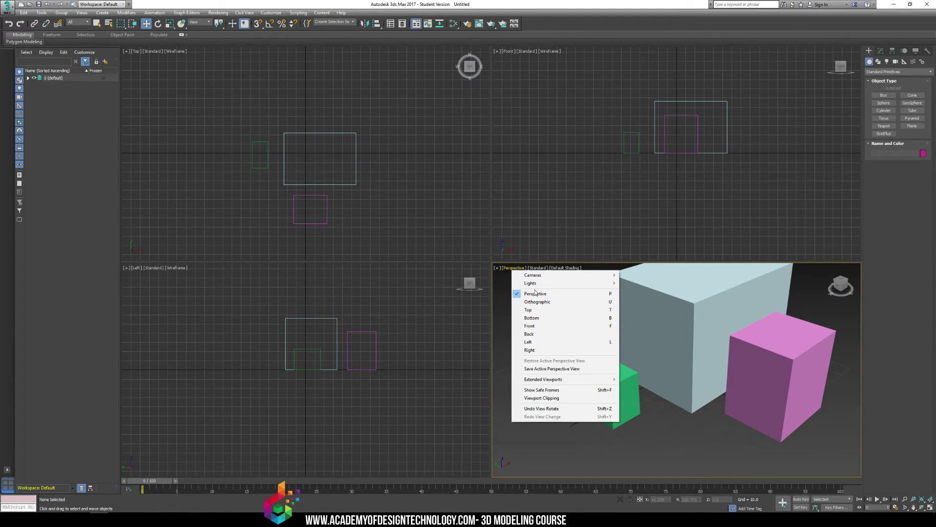
{"action": "left_click", "coordinate": [538, 318]}
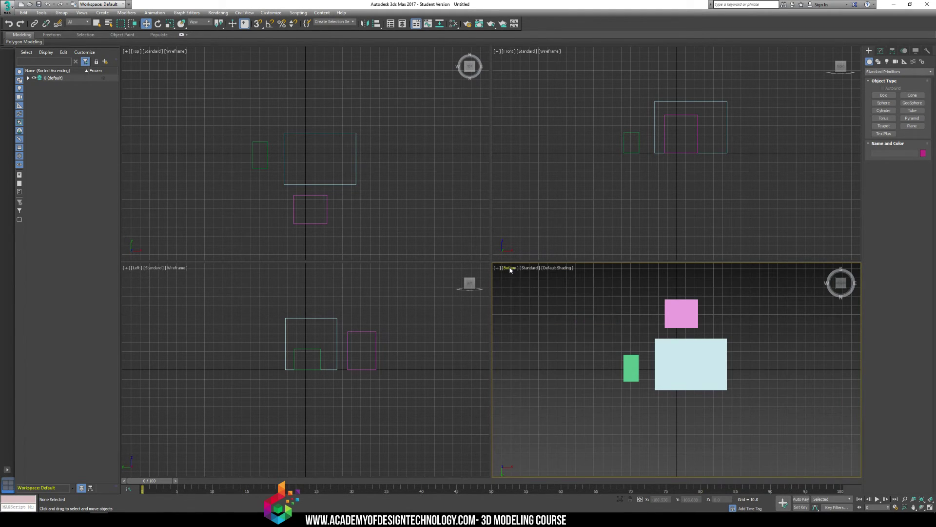
{"action": "left_click", "coordinate": [510, 267]}
{"action": "left_click", "coordinate": [525, 294]}
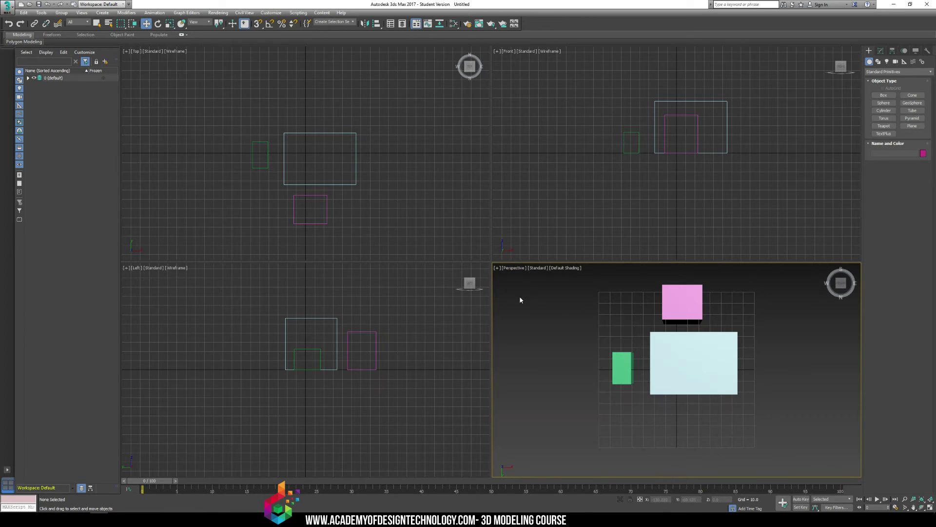
Change the Perspective viewport's display quality from Standard to High Quality
{"action": "left_click", "coordinate": [540, 268]}
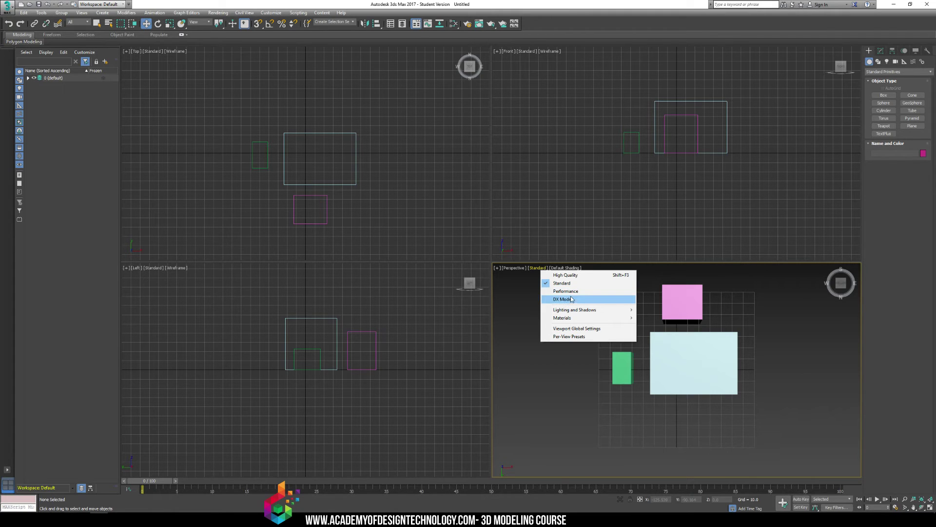
{"action": "left_click", "coordinate": [591, 276]}
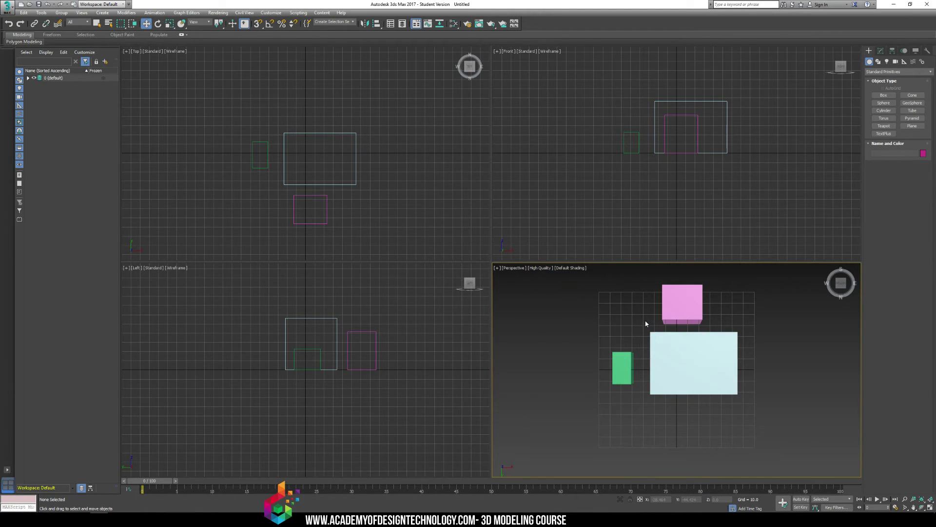
Set the Perspective viewport's display quality back to Standard and look over its lighting, shadow and material options without changing them
{"action": "left_click", "coordinate": [540, 268]}
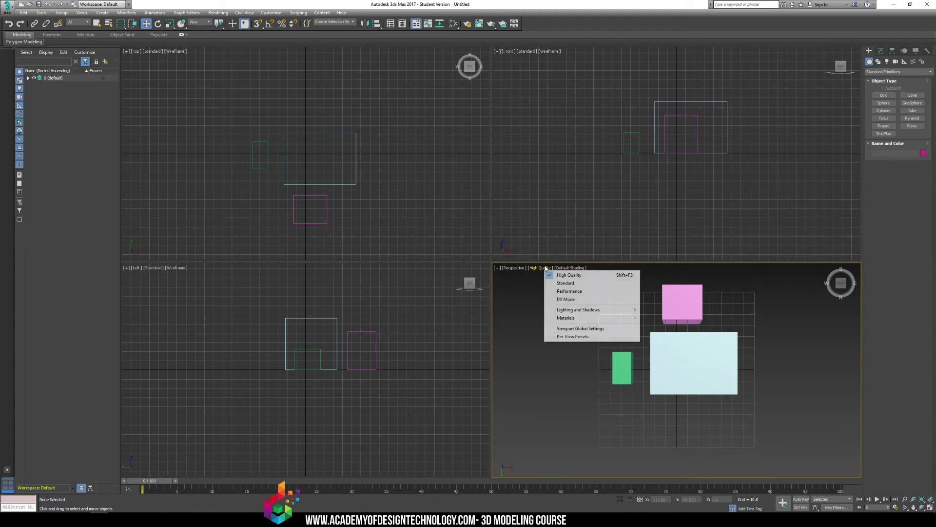
{"action": "left_click", "coordinate": [566, 283]}
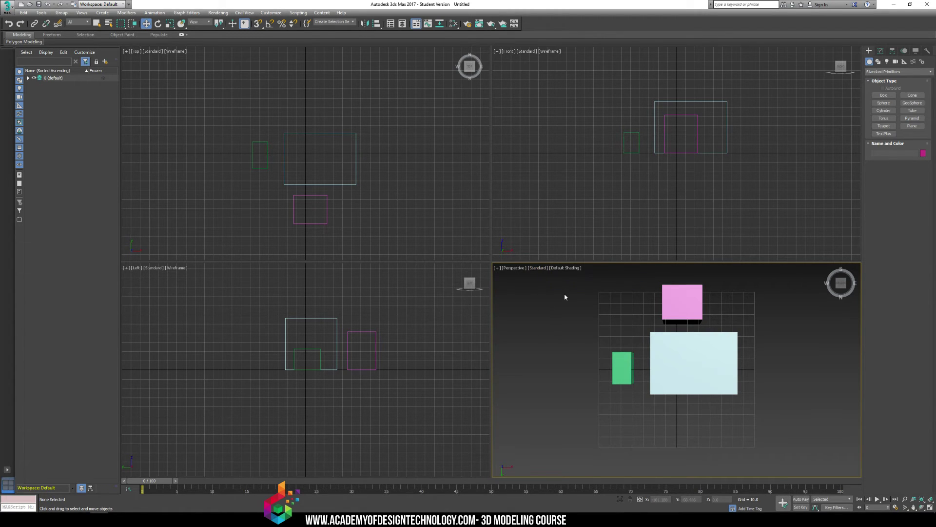
{"action": "left_click", "coordinate": [540, 268]}
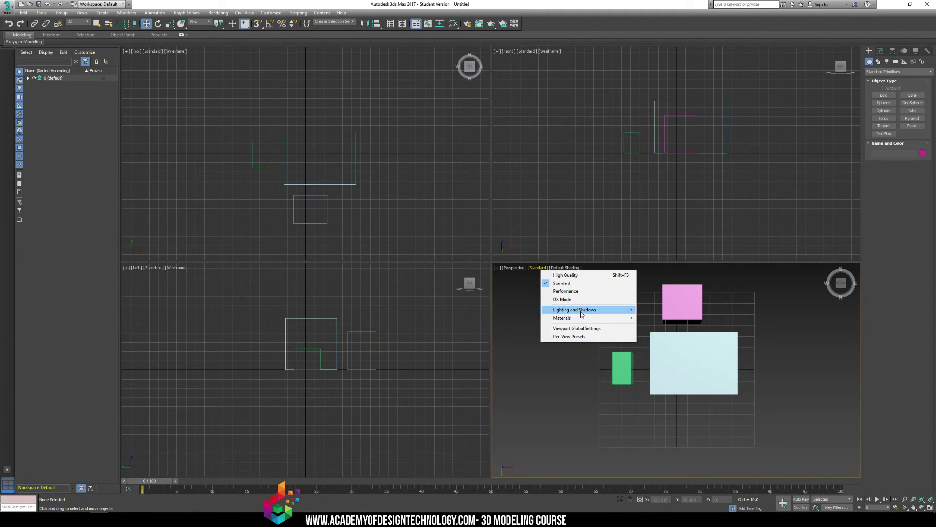
{"action": "mouse_move", "coordinate": [573, 321]}
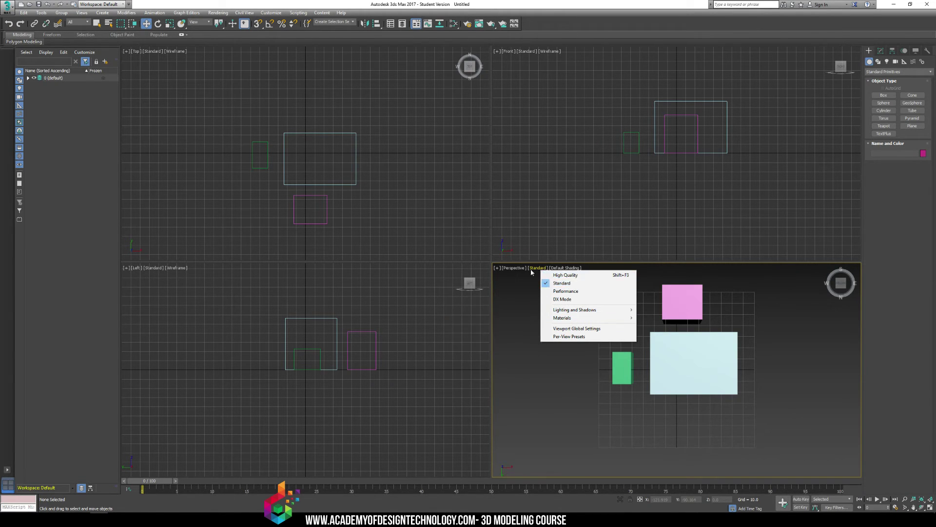
{"action": "left_click", "coordinate": [510, 288]}
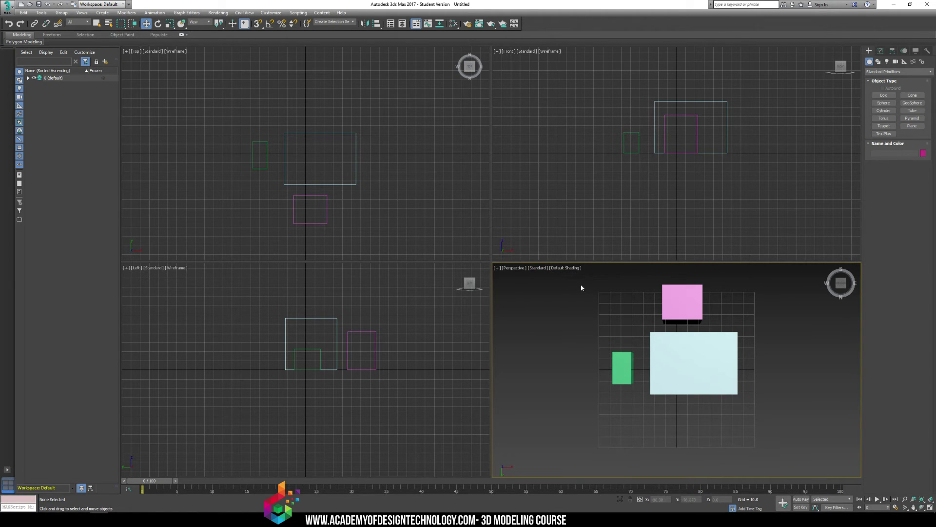
Look at the Perspective viewport's general options, and toggle it between maximized and the four-viewport layout, ending with four viewports
{"action": "left_click", "coordinate": [497, 268]}
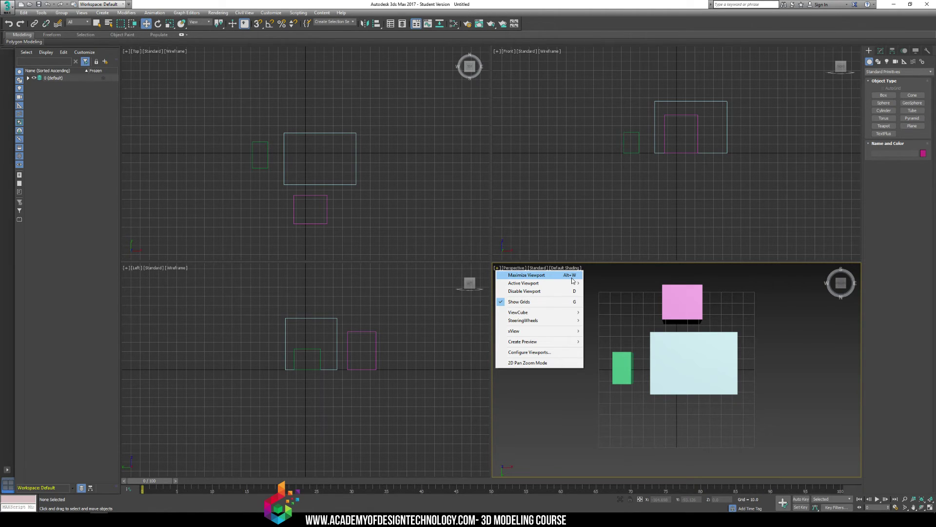
{"action": "left_click", "coordinate": [615, 300]}
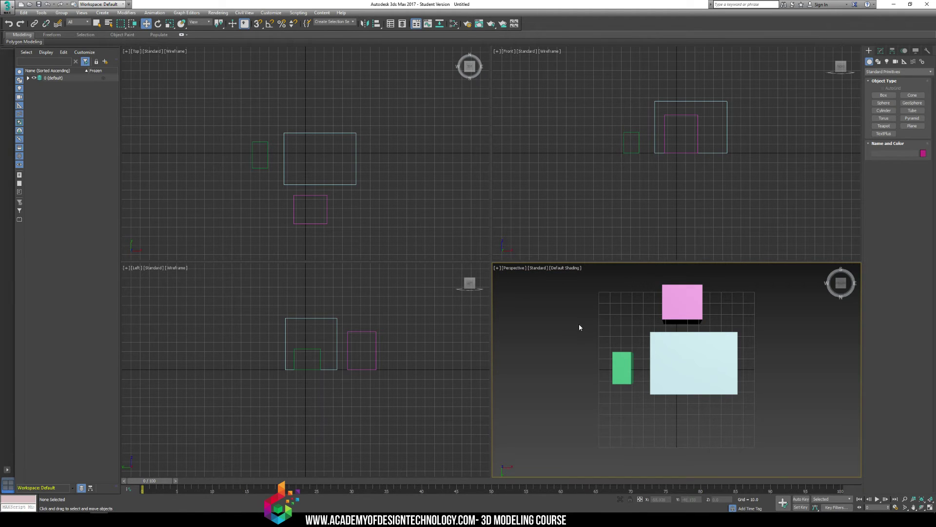
{"action": "key", "text": "alt+w"}
{"action": "key", "text": "alt+w"}
{"action": "key", "text": "alt+w"}
{"action": "key", "text": "alt+w"}
{"action": "key", "text": "alt+w"}
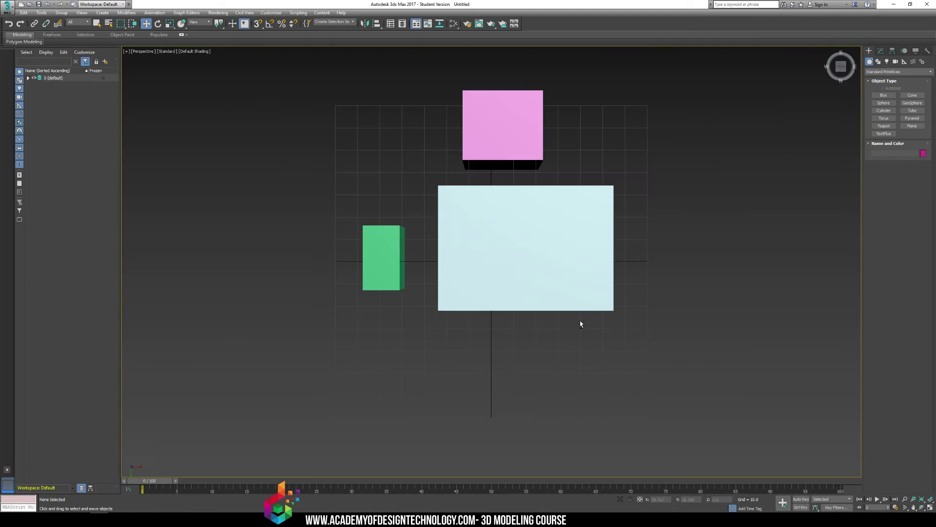
{"action": "key", "text": "alt+w"}
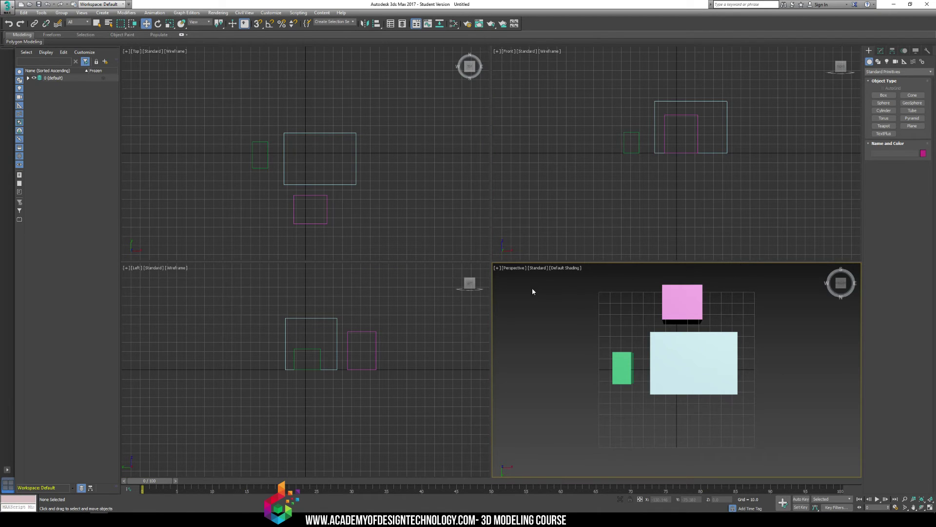
Toggle the Perspective viewport's grid off and on repeatedly, leaving the grid shown
{"action": "key", "text": "g"}
{"action": "key", "text": "g"}
{"action": "key", "text": "g"}
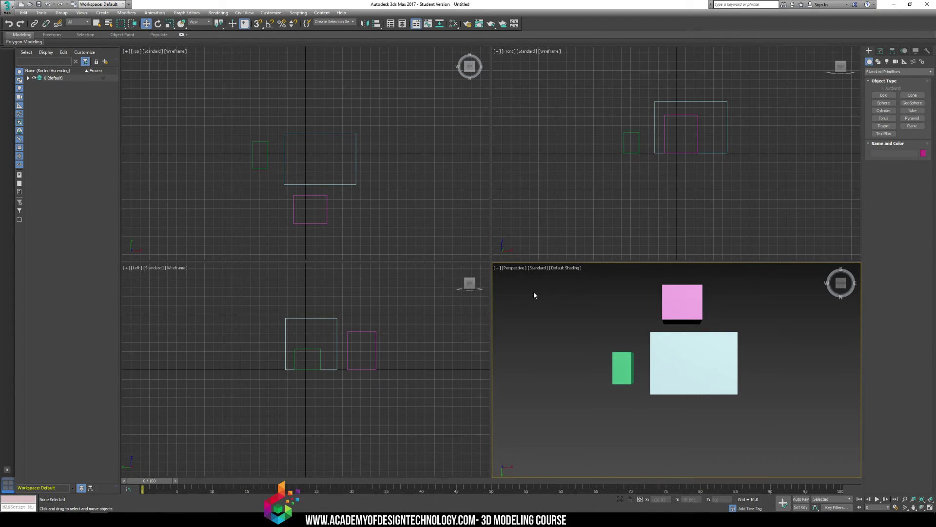
{"action": "key", "text": "g"}
{"action": "key", "text": "g"}
{"action": "key", "text": "g"}
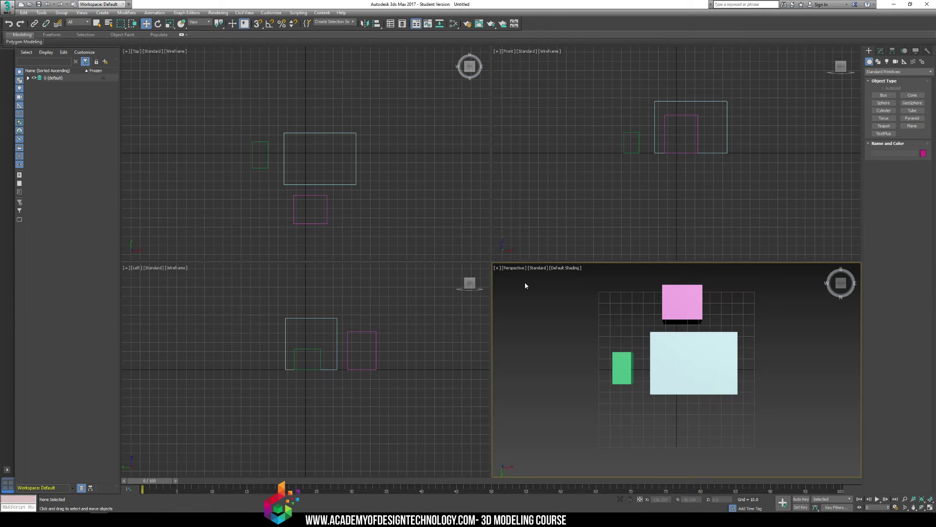
Cycle the Perspective viewport through the Top, Left and Front views and return it to Perspective
{"action": "left_click", "coordinate": [513, 269]}
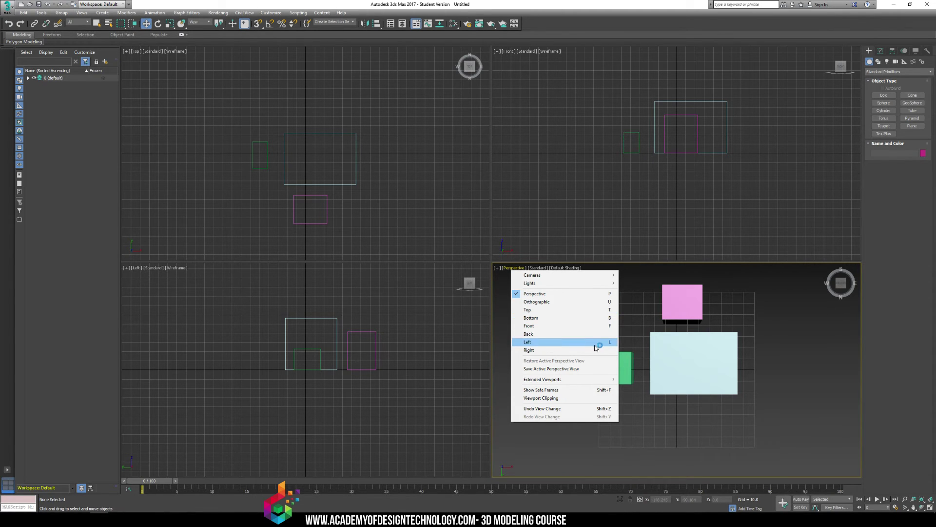
{"action": "left_click", "coordinate": [643, 309]}
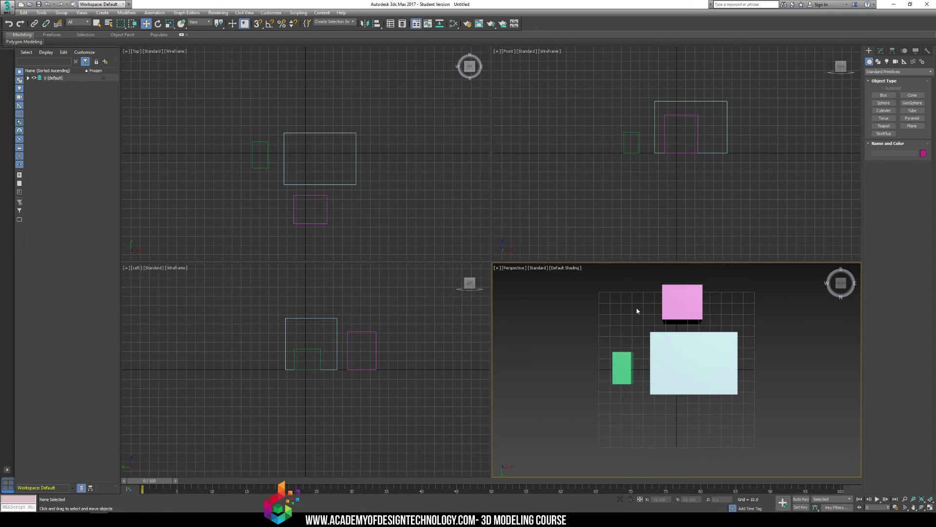
{"action": "key", "text": "t"}
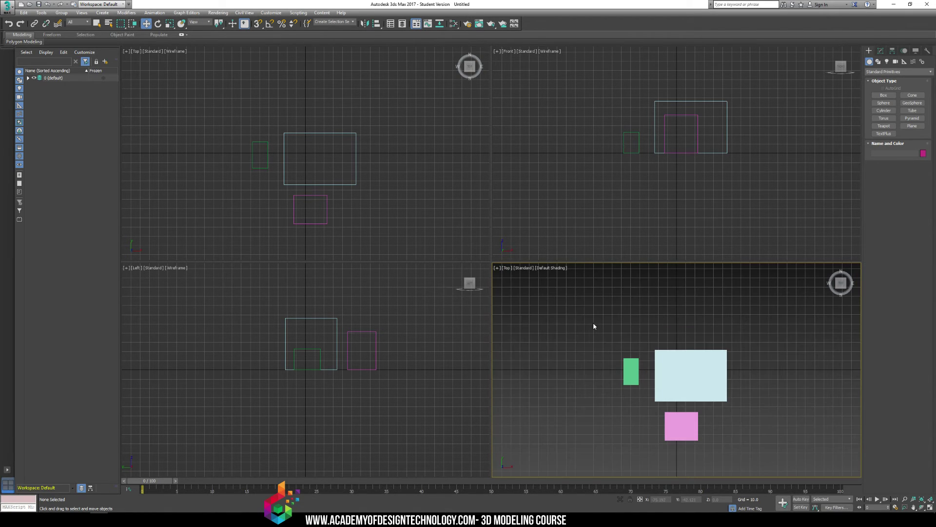
{"action": "key", "text": "l"}
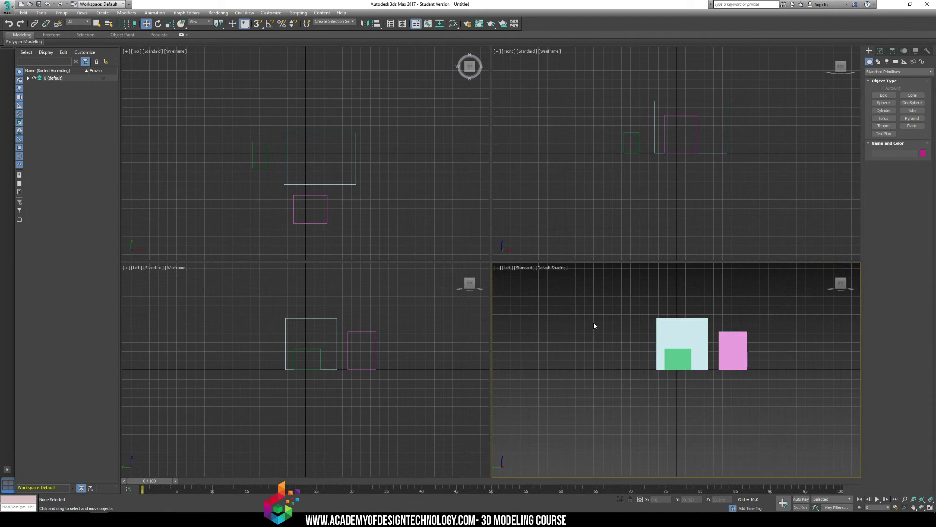
{"action": "key", "text": "f"}
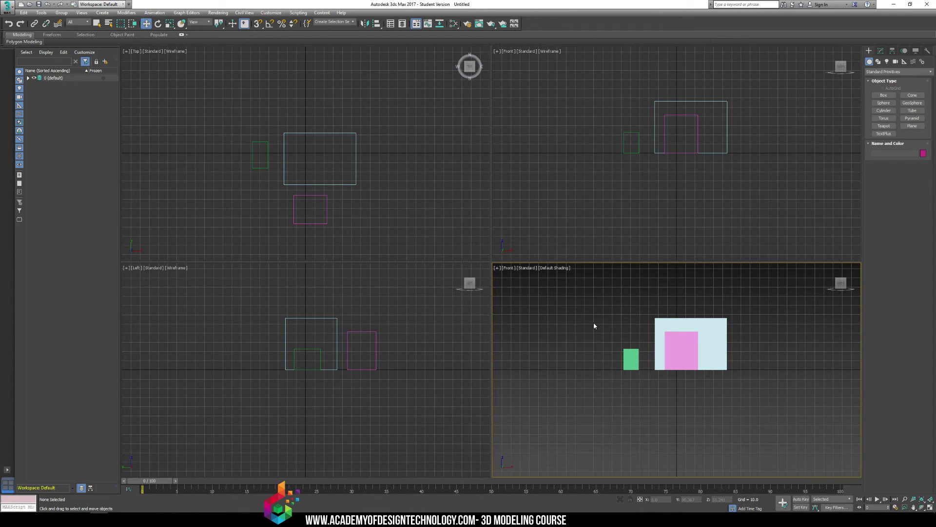
{"action": "key", "text": "p"}
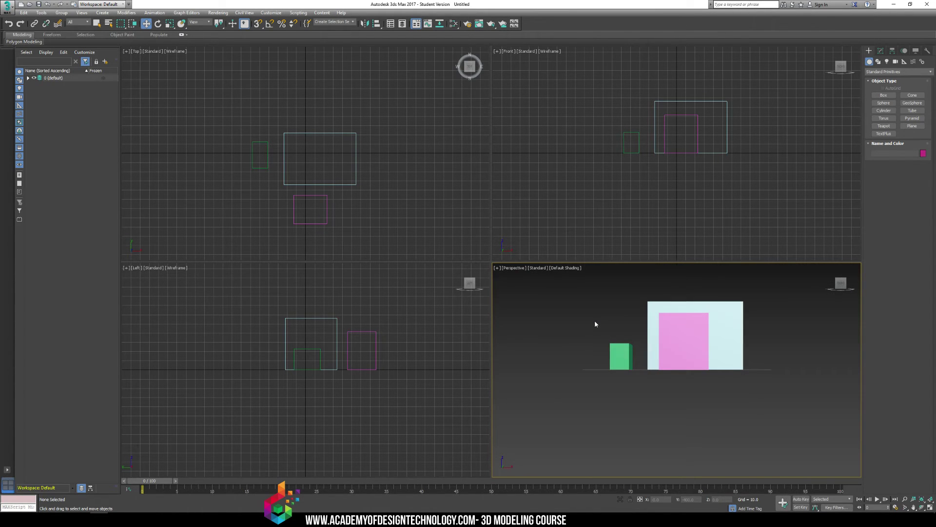
Look over the Perspective viewport's shading choices, and change the Front viewport from wireframe to Default Shading
{"action": "left_click", "coordinate": [558, 269]}
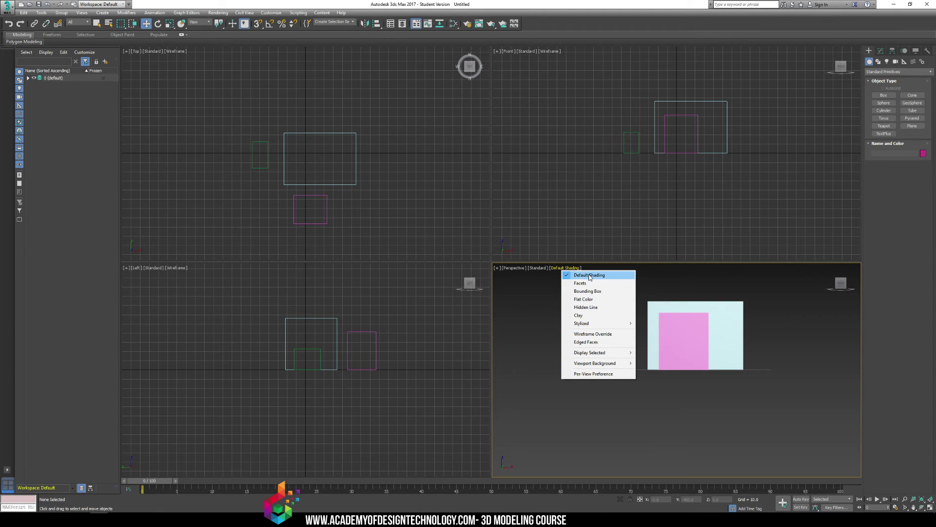
{"action": "left_click", "coordinate": [549, 207]}
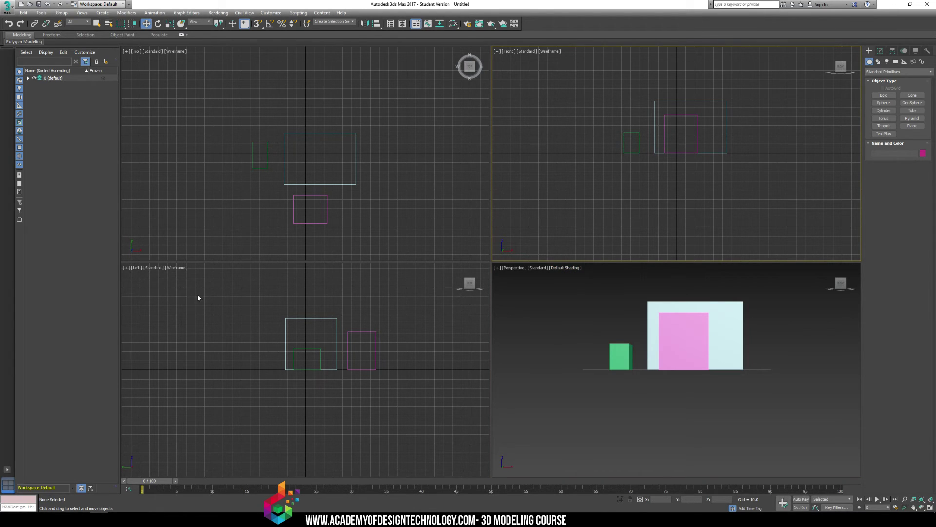
{"action": "left_click", "coordinate": [550, 52]}
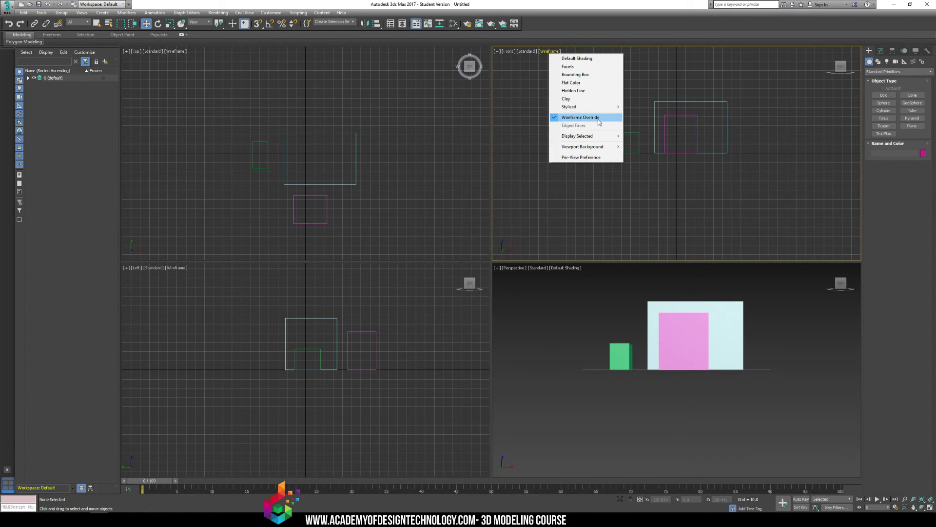
{"action": "left_click", "coordinate": [580, 59]}
Change the Front viewport's shading to Facets and after that to Bounding Box
{"action": "left_click", "coordinate": [560, 51]}
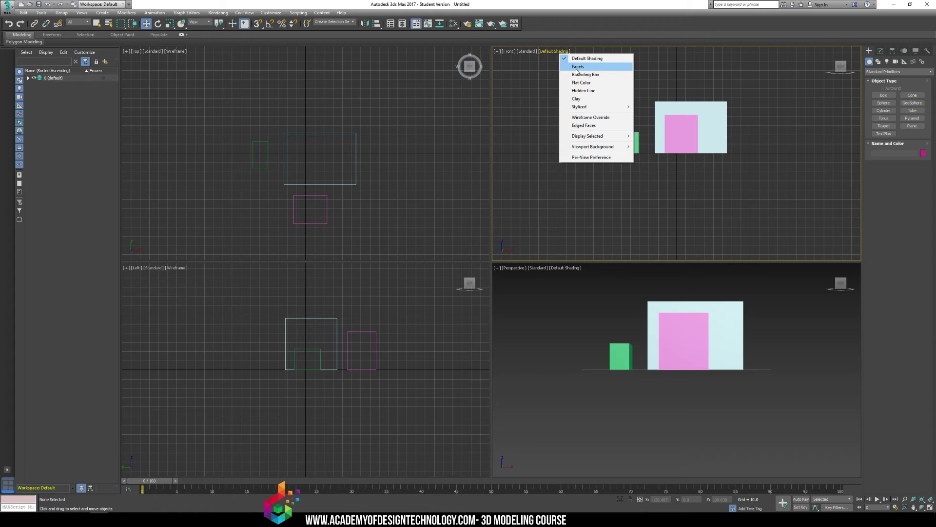
{"action": "left_click", "coordinate": [576, 68]}
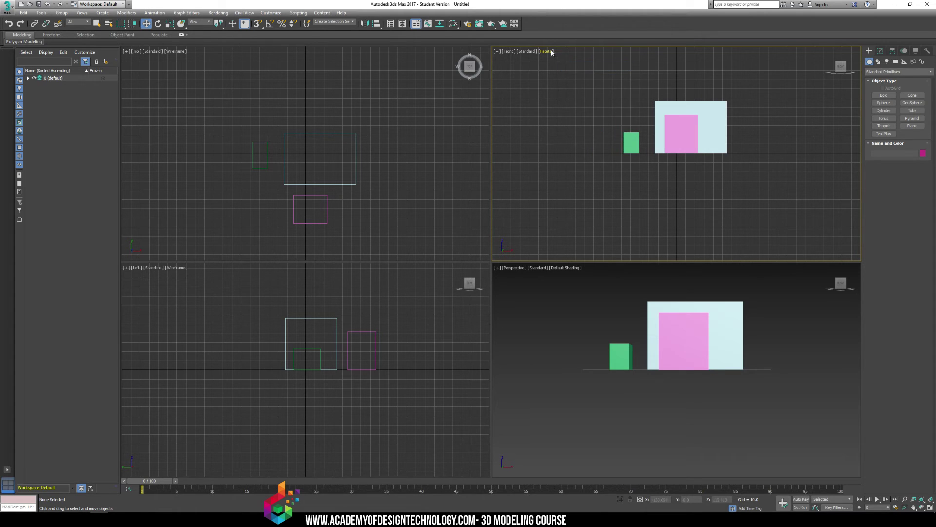
{"action": "left_click", "coordinate": [552, 51]}
{"action": "left_click", "coordinate": [565, 75]}
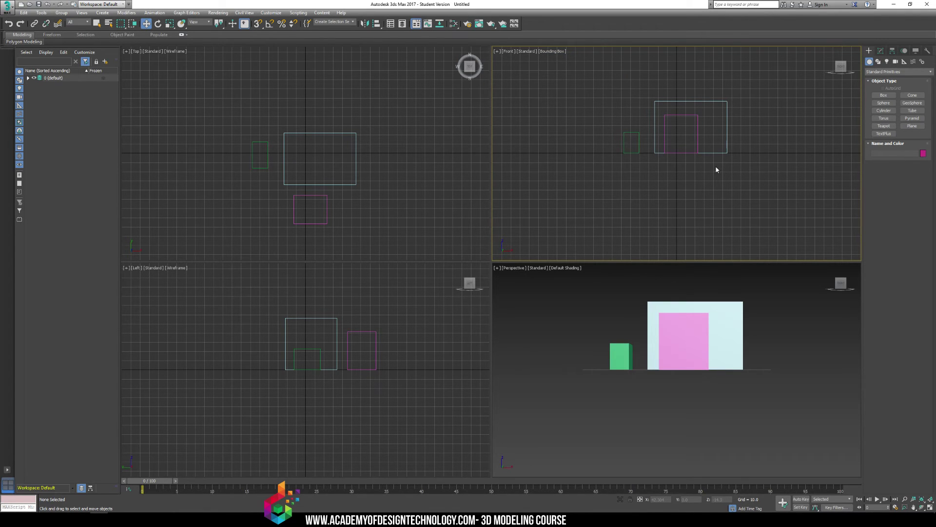
Create a sphere in the Front viewport beside the upper right corner of the large light-blue box, and deselect it
{"action": "left_click", "coordinate": [884, 103]}
{"action": "left_click_drag", "start_coordinate": [755, 109], "coordinate": [762, 131]}
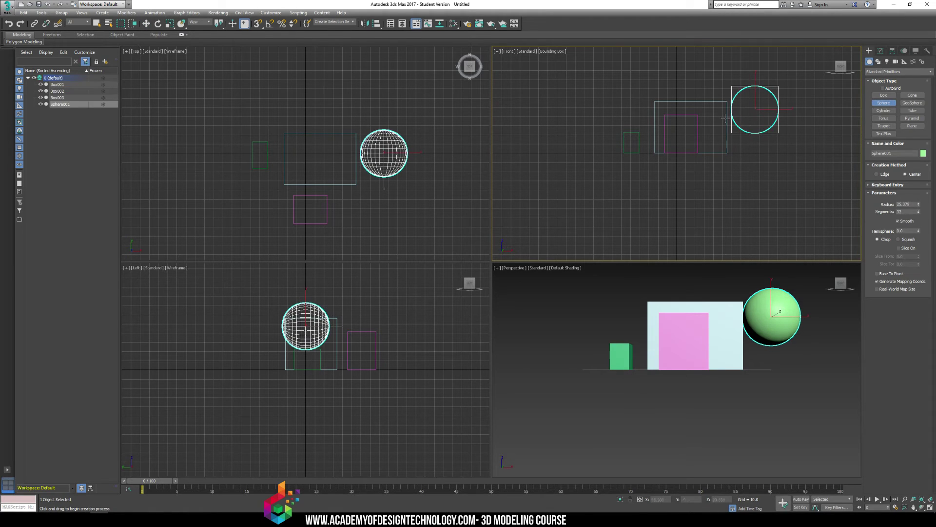
{"action": "right_click", "coordinate": [692, 83]}
{"action": "left_click", "coordinate": [604, 90]}
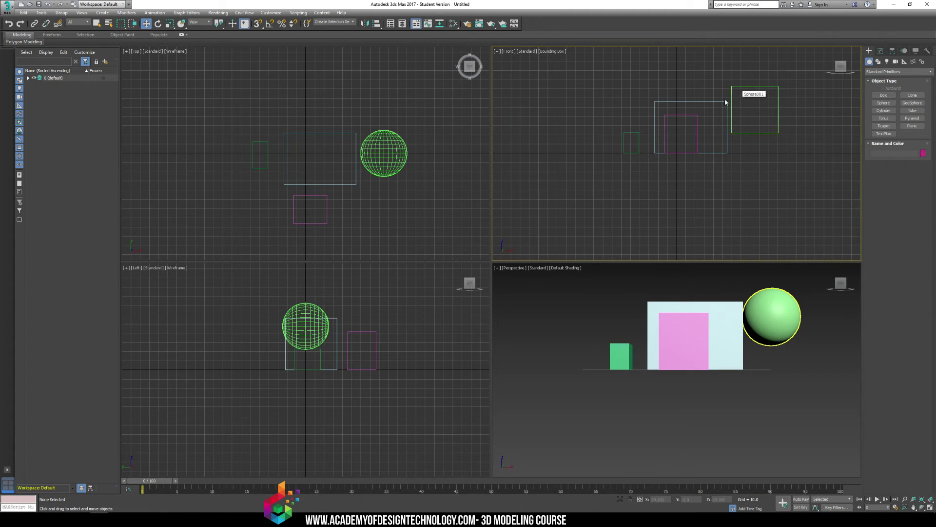
Change the Front viewport's shading to Flat Color, then Hidden Line, and inspect the hidden-line display with the viewport maximized
{"action": "left_click", "coordinate": [558, 56]}
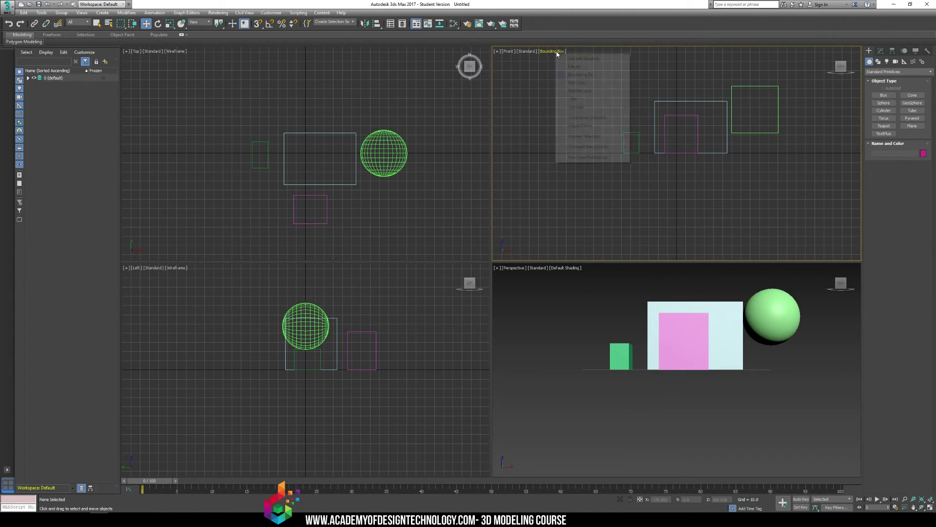
{"action": "left_click", "coordinate": [590, 85]}
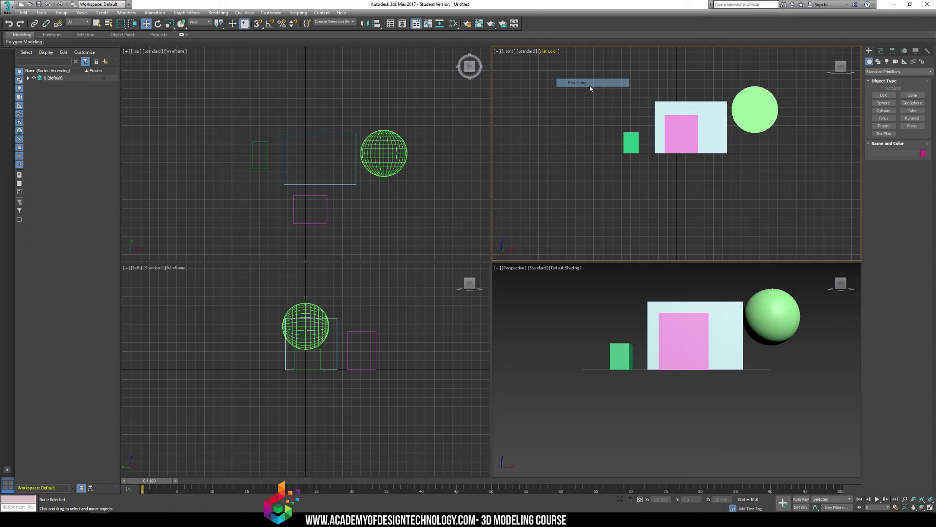
{"action": "left_click", "coordinate": [552, 53]}
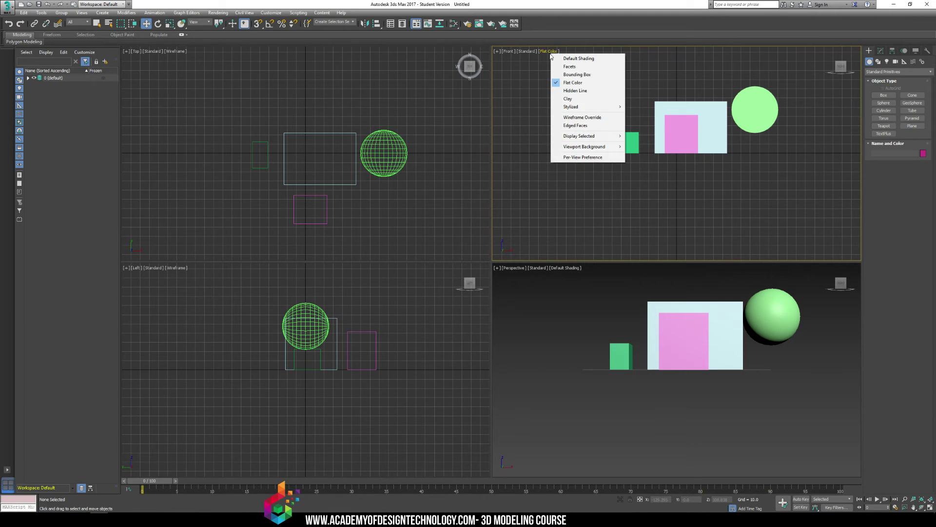
{"action": "left_click", "coordinate": [569, 90]}
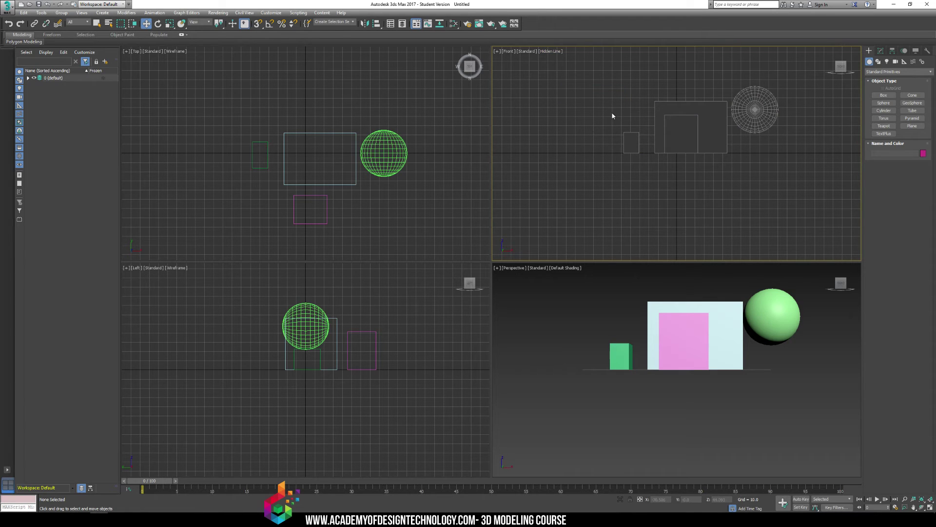
{"action": "key", "text": "alt+w"}
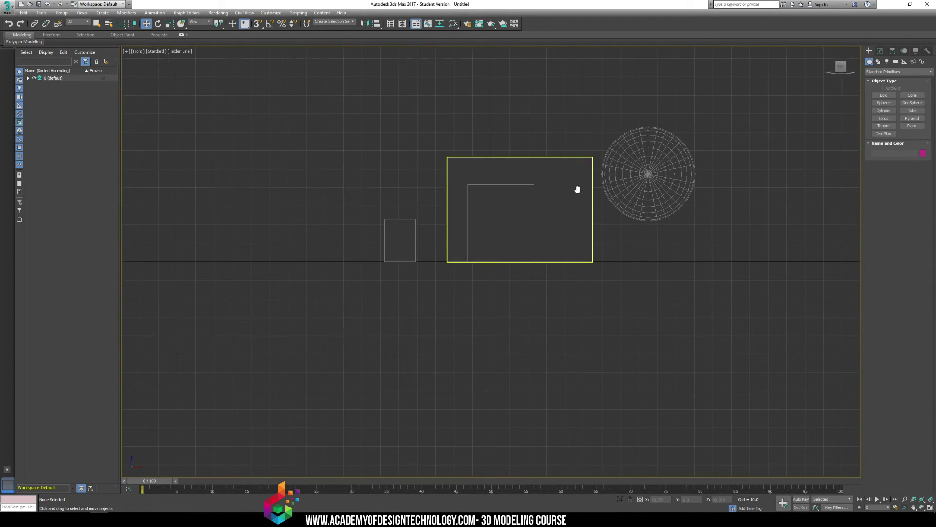
{"action": "scroll", "coordinate": [571, 241], "scroll_direction": "up", "scroll_amount": 2}
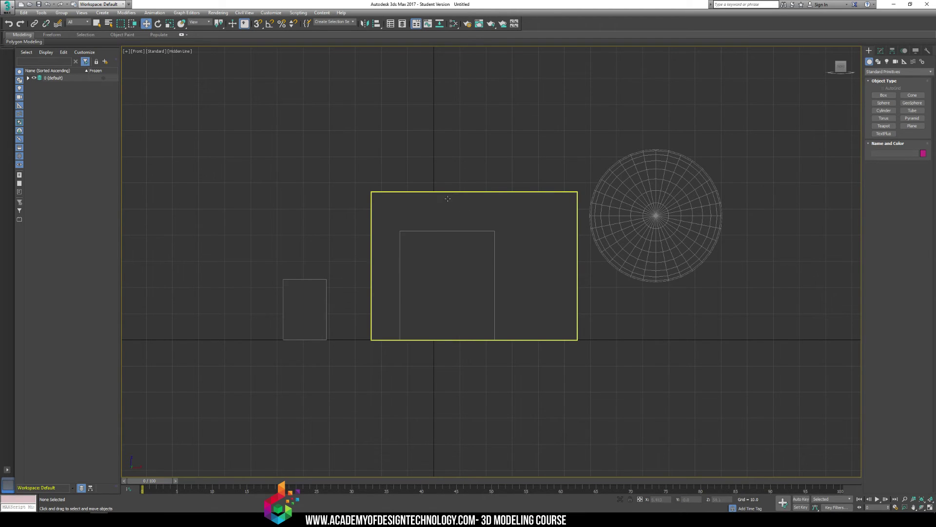
{"action": "key", "text": "alt+w"}
Change the Front viewport's shading to Clay and then to the stylized Ink look
{"action": "left_click", "coordinate": [552, 51]}
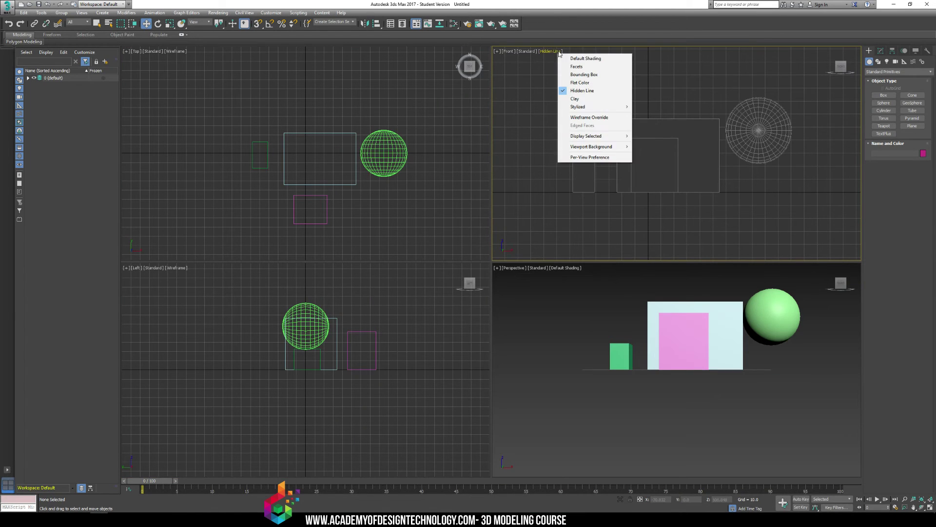
{"action": "left_click", "coordinate": [599, 99]}
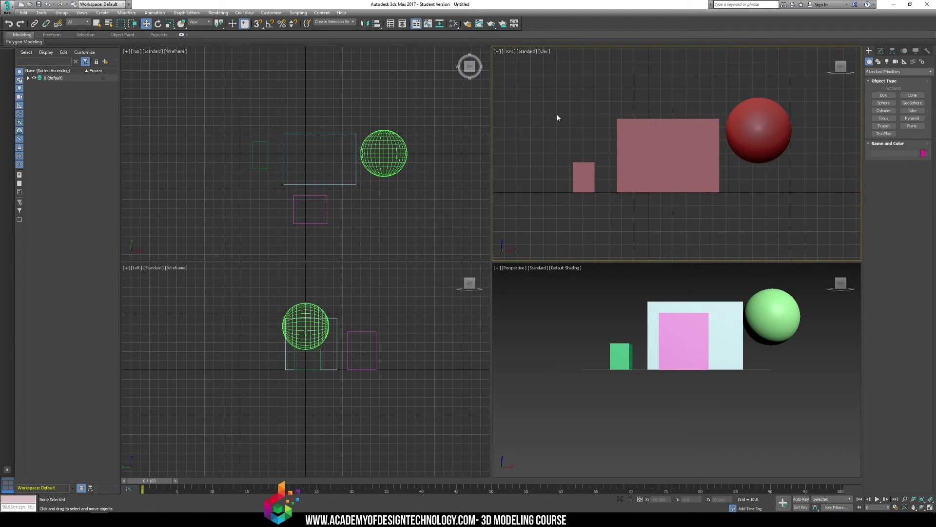
{"action": "left_click", "coordinate": [545, 51]}
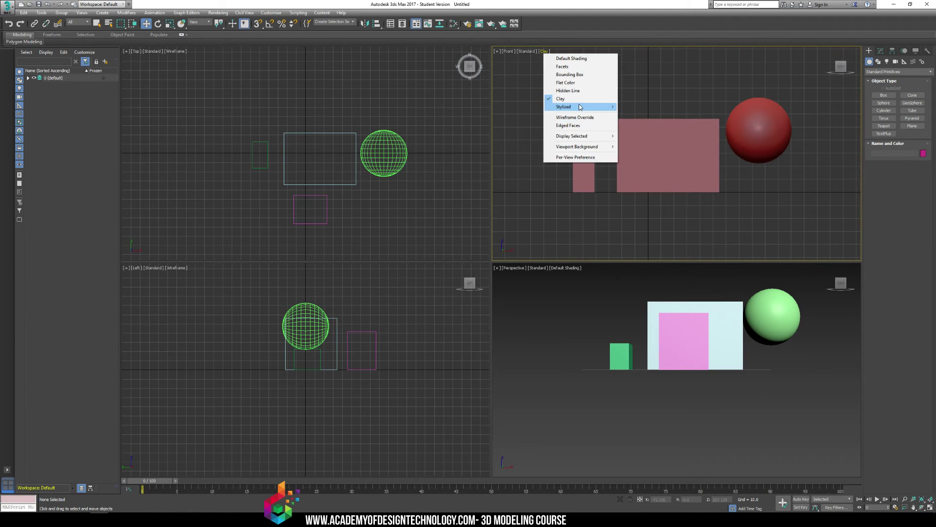
{"action": "mouse_move", "coordinate": [580, 107]}
{"action": "left_click", "coordinate": [520, 124]}
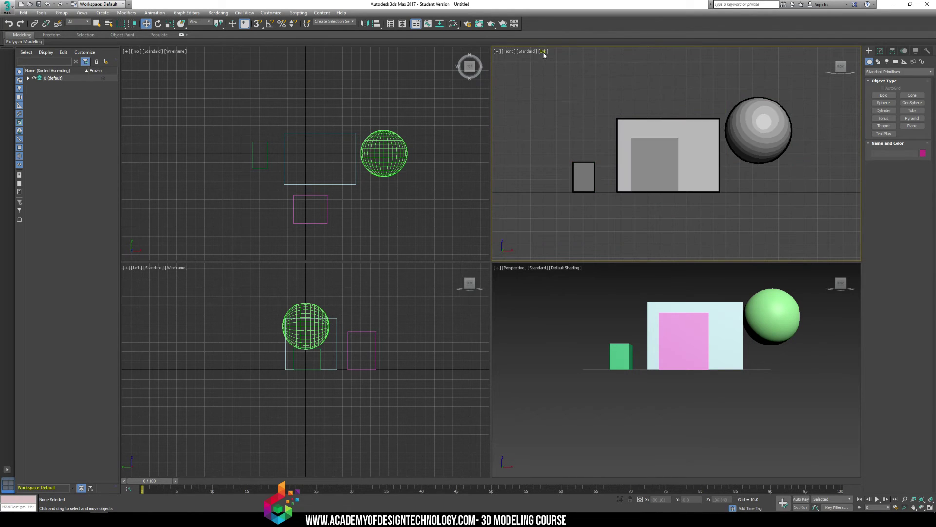
Change the Front viewport's shading to the stylized Color Ink look and turn on its Wireframe Override
{"action": "left_click", "coordinate": [542, 51]}
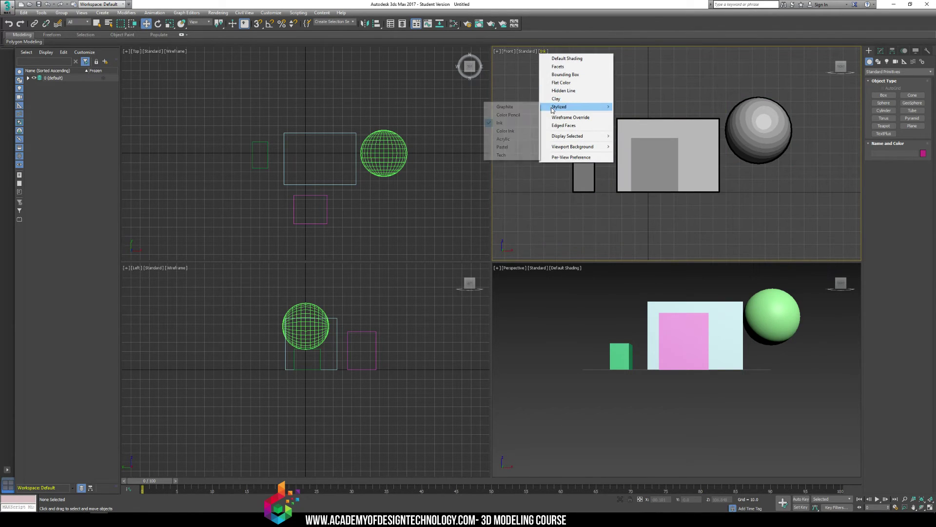
{"action": "left_click", "coordinate": [515, 131]}
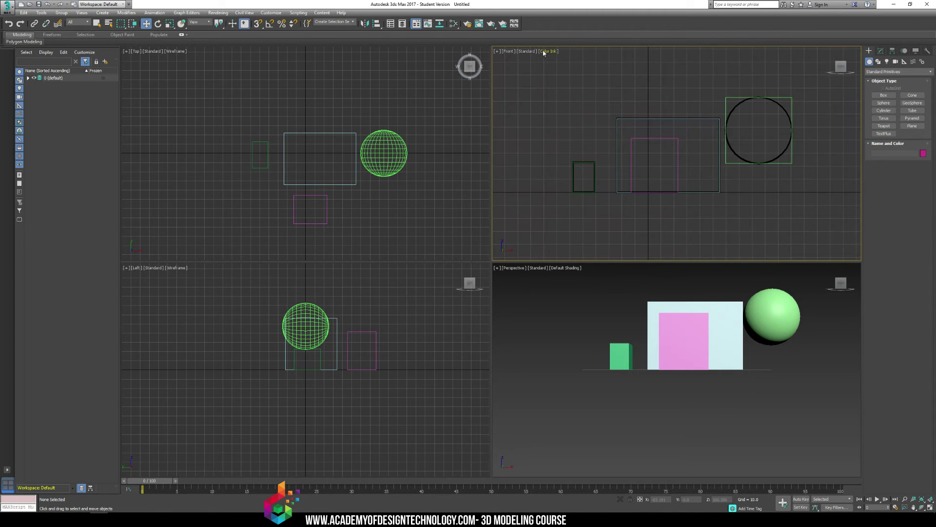
{"action": "left_click", "coordinate": [548, 52]}
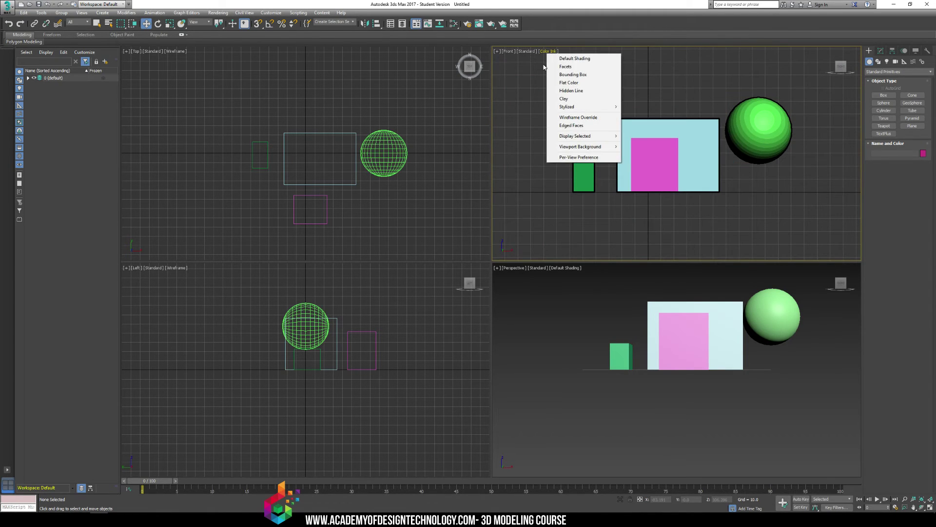
{"action": "left_click", "coordinate": [581, 117]}
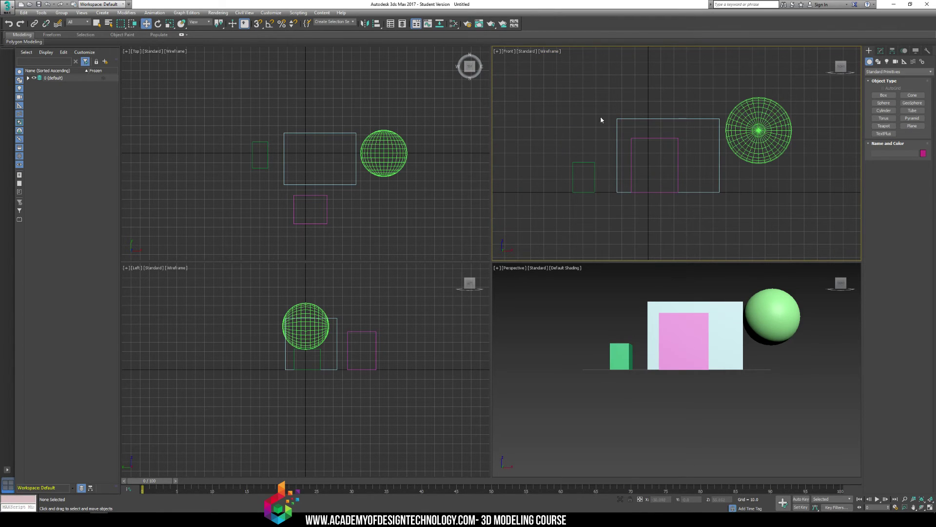
Toggle the Front viewport repeatedly between wireframe and Color Ink shading, finishing with Color Ink
{"action": "key", "text": "F3"}
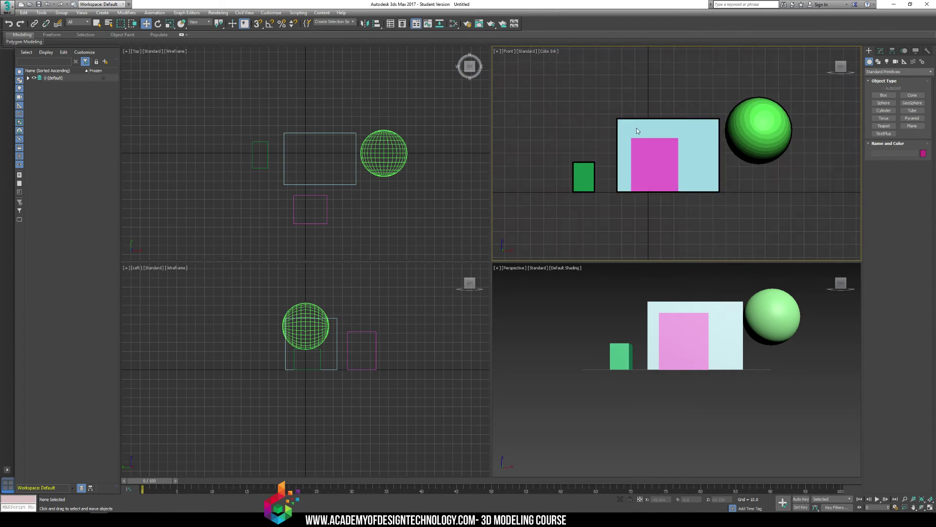
{"action": "key", "text": "F3"}
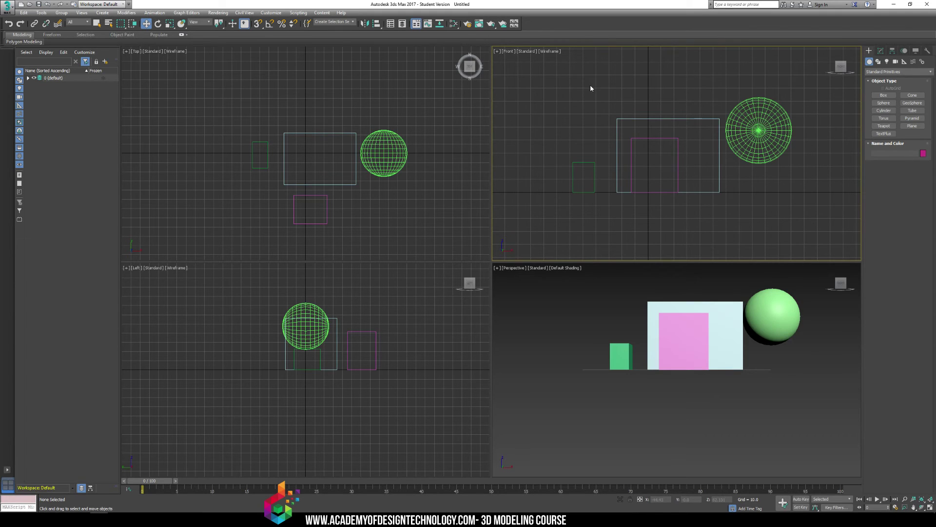
{"action": "key", "text": "F3"}
{"action": "key", "text": "F3"}
{"action": "key", "text": "F3"}
{"action": "key", "text": "F3"}
{"action": "key", "text": "F3"}
{"action": "key", "text": "F3"}
{"action": "key", "text": "F3"}
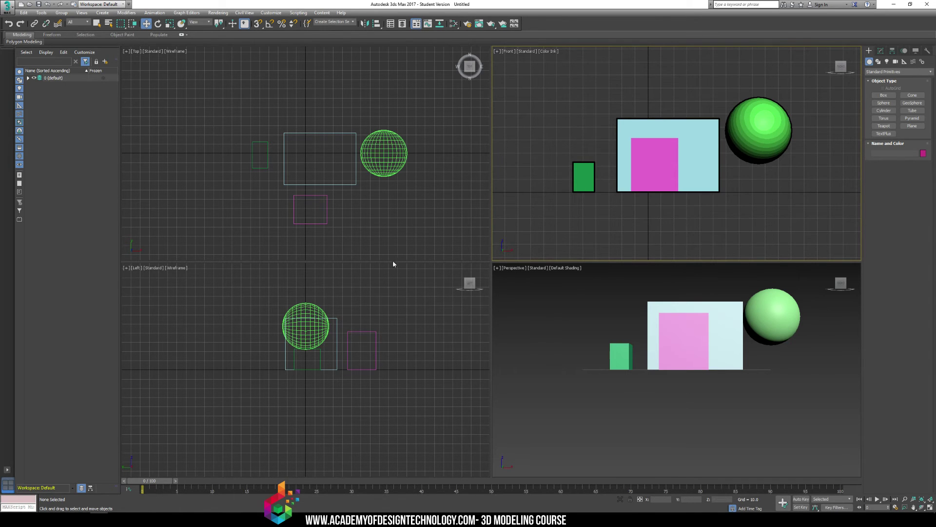
Activate the Top viewport and switch it from wireframe to Default Shading
{"action": "left_click", "coordinate": [404, 206]}
{"action": "key", "text": "F3"}
{"action": "key", "text": "F3"}
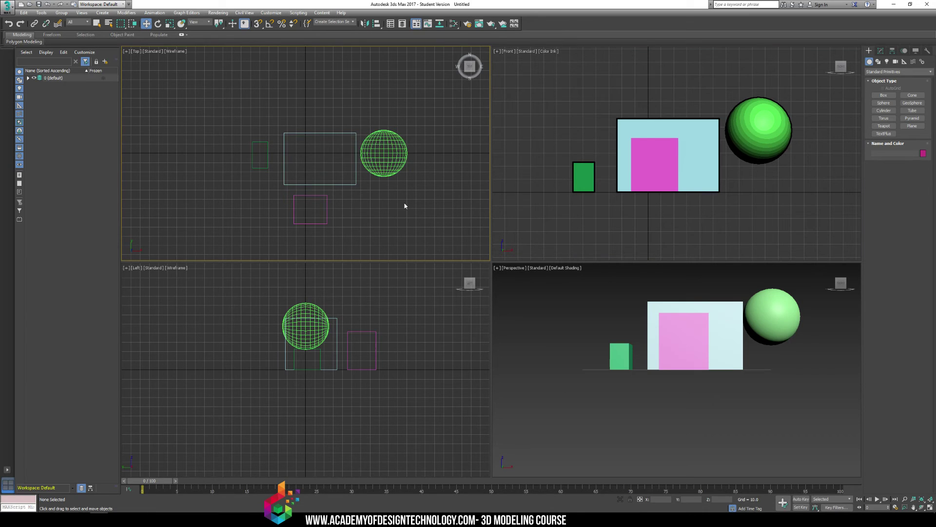
{"action": "key", "text": "F3"}
Toggle wireframe in the Left and Perspective viewports, leaving both in Default Shading
{"action": "left_click", "coordinate": [404, 300]}
{"action": "key", "text": "F3"}
{"action": "key", "text": "F3"}
{"action": "left_click", "coordinate": [510, 309]}
{"action": "key", "text": "F3"}
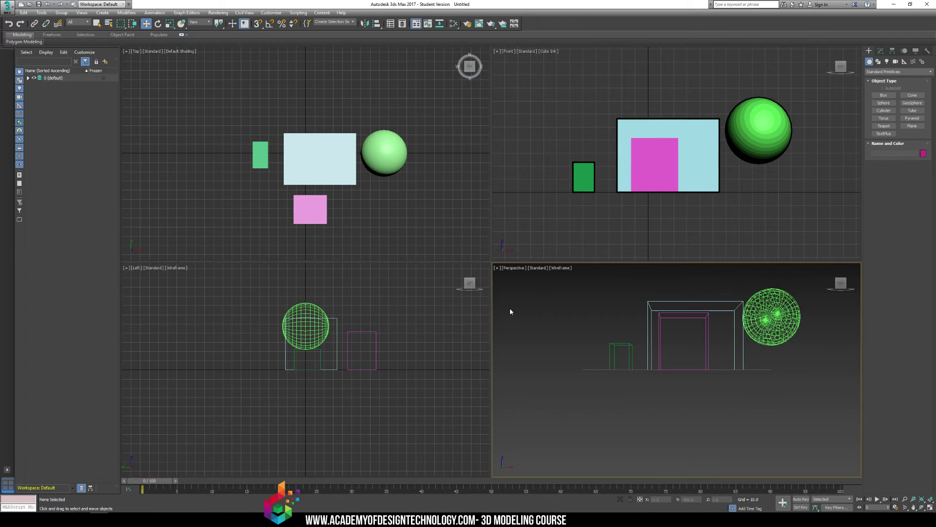
{"action": "left_click", "coordinate": [466, 312]}
{"action": "key", "text": "F3"}
{"action": "key", "text": "F3"}
{"action": "left_click", "coordinate": [514, 311]}
{"action": "key", "text": "F3"}
{"action": "left_click", "coordinate": [437, 309]}
{"action": "key", "text": "F3"}
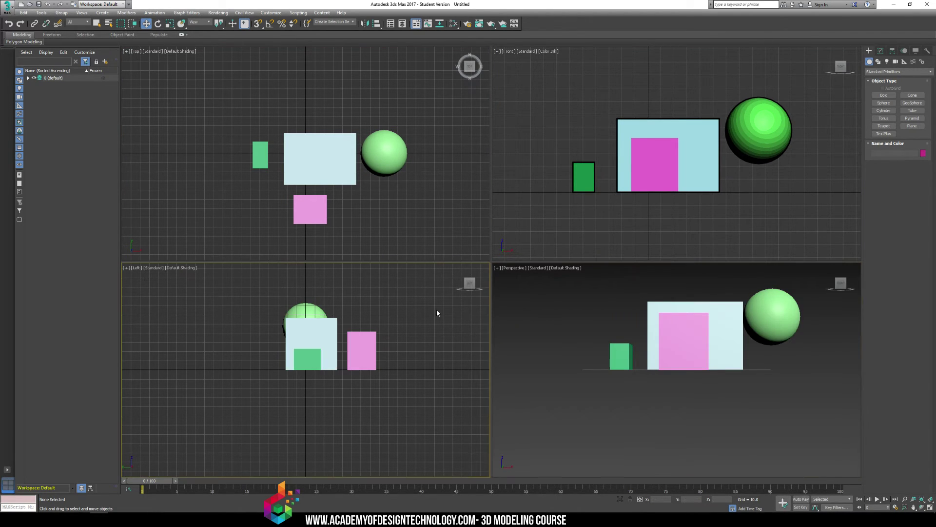
Toggle Edged Faces on and off in the Perspective viewport, and turn Edged Faces on in the Top viewport
{"action": "left_click", "coordinate": [432, 217]}
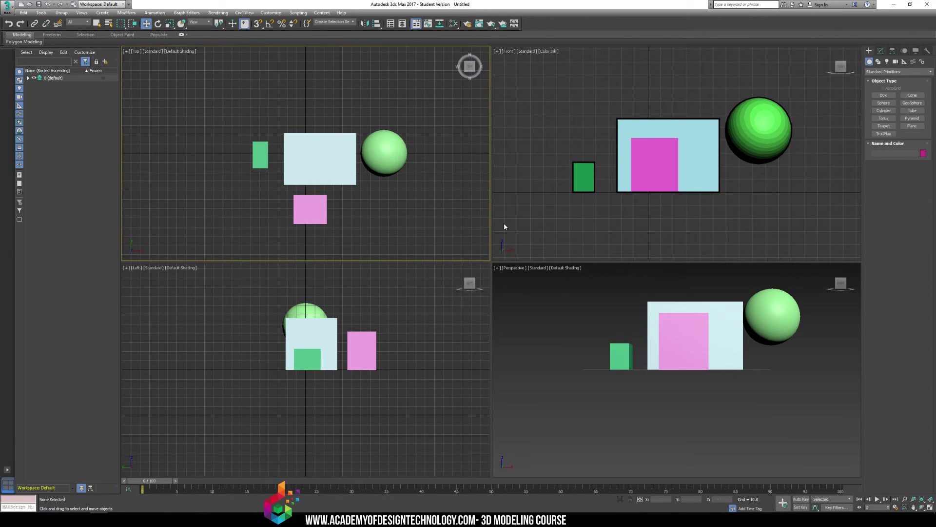
{"action": "left_click", "coordinate": [579, 330]}
{"action": "key", "text": "F4"}
{"action": "key", "text": "F4"}
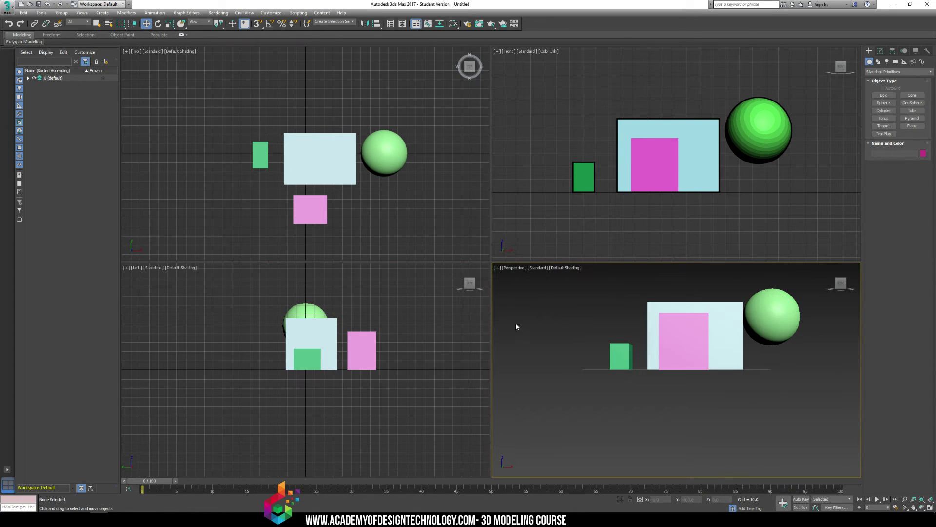
{"action": "left_click", "coordinate": [428, 326]}
{"action": "left_click", "coordinate": [412, 178]}
{"action": "key", "text": "F4"}
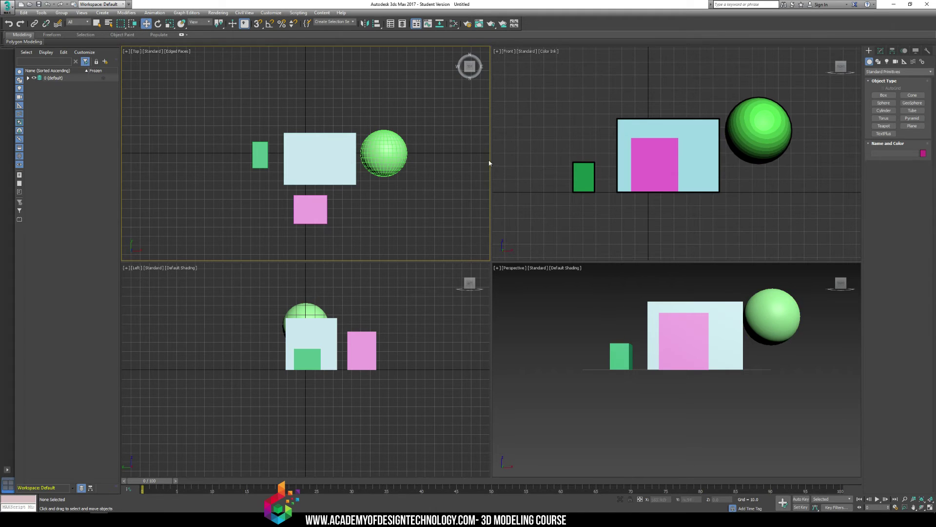
Toggle wireframe on and off in the Front viewport, and add Edged Faces to its Color Ink shading
{"action": "left_click", "coordinate": [534, 148]}
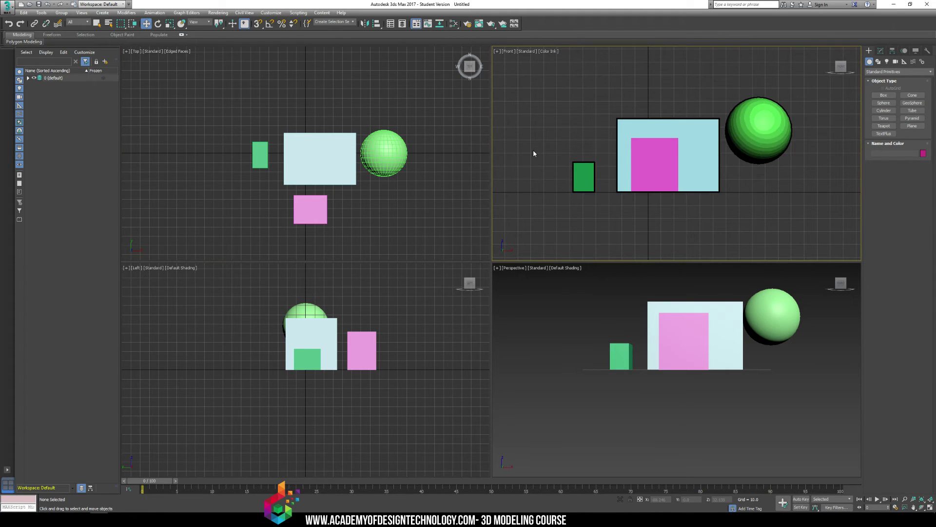
{"action": "key", "text": "F3"}
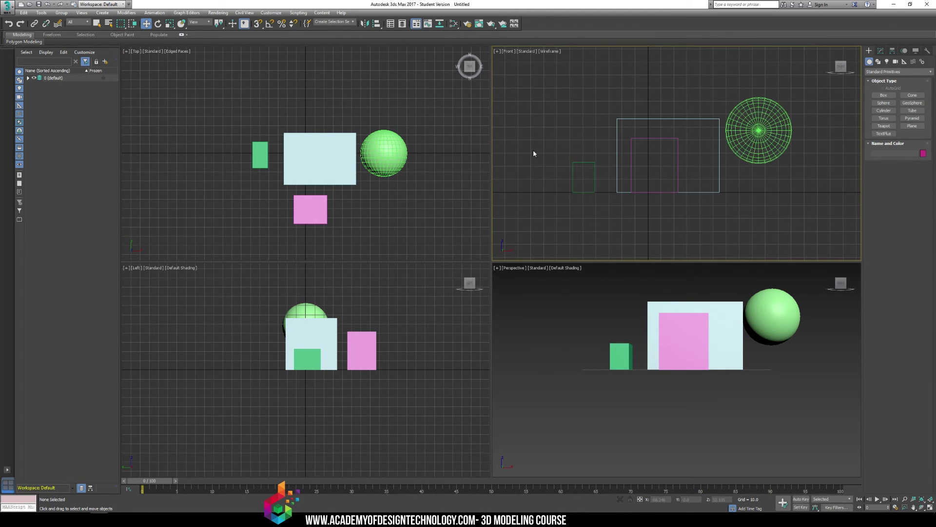
{"action": "key", "text": "F3"}
{"action": "key", "text": "F4"}
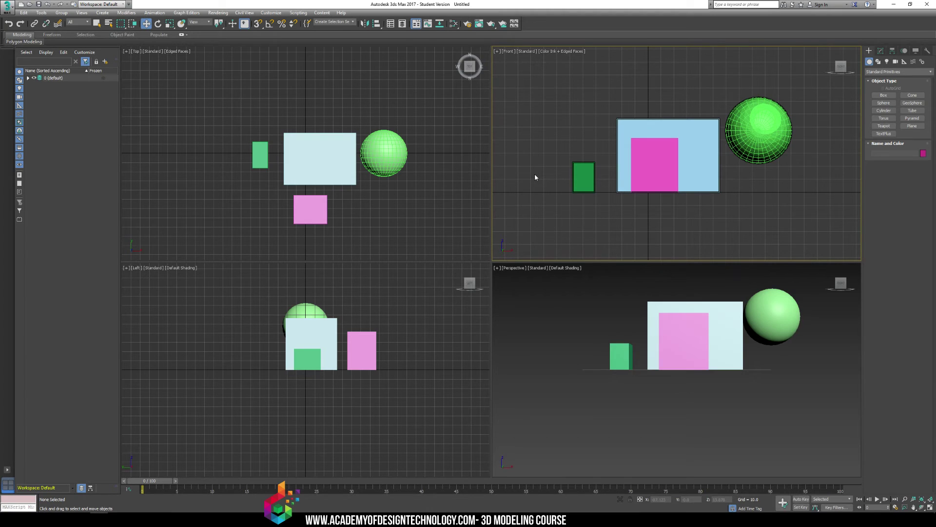
{"action": "left_click", "coordinate": [576, 54]}
{"action": "left_click", "coordinate": [517, 105]}
{"action": "left_click", "coordinate": [83, 489]}
Maximize the Front viewport and restore the four-viewport layout
{"action": "left_click", "coordinate": [499, 51]}
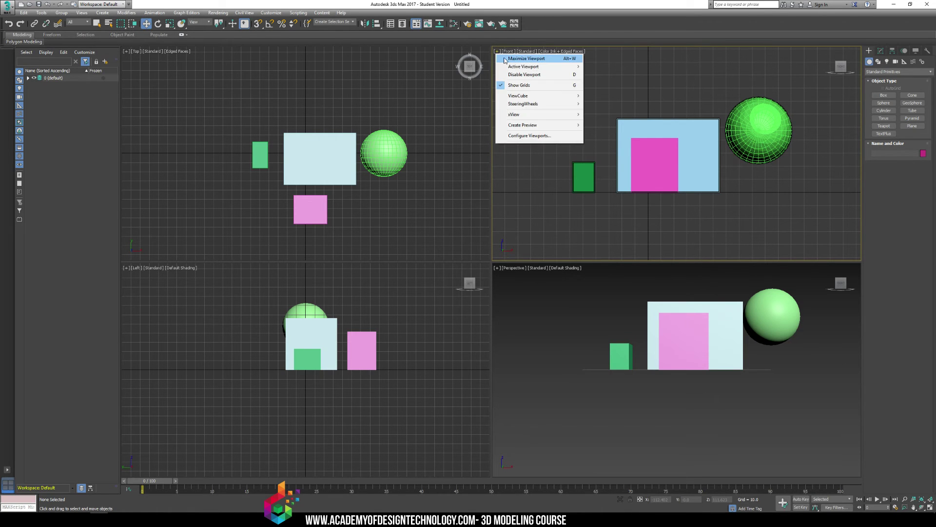
{"action": "left_click", "coordinate": [512, 57]}
{"action": "left_click", "coordinate": [126, 50]}
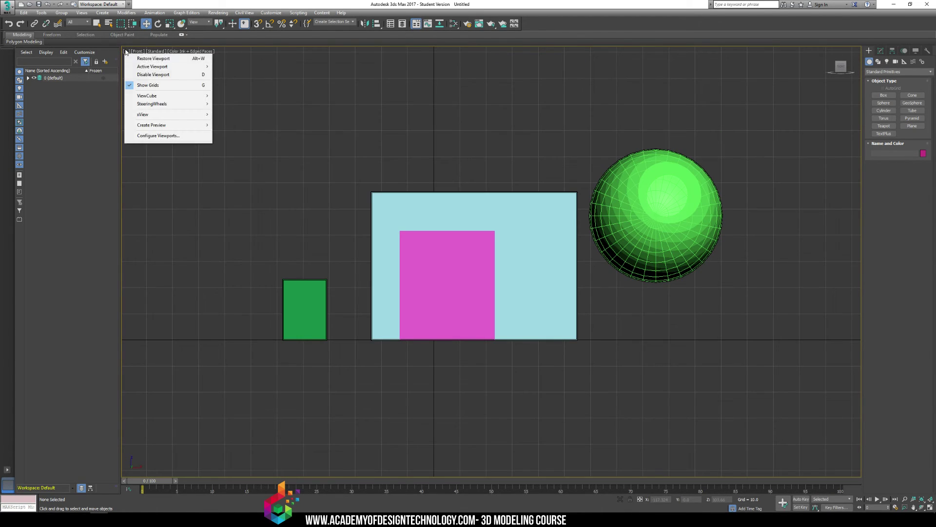
{"action": "left_click", "coordinate": [137, 57]}
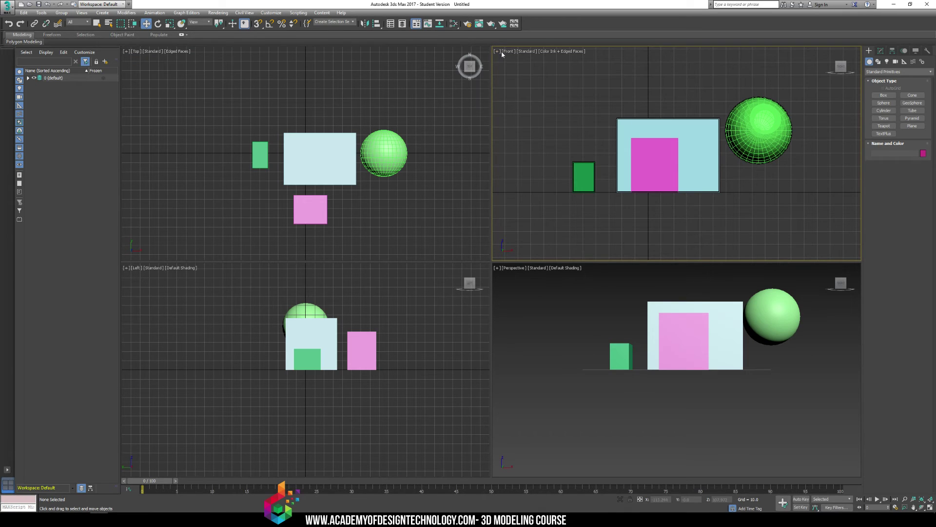
Review the Front viewport's view and quality options, and set its shading to Default Shading
{"action": "left_click", "coordinate": [507, 51]}
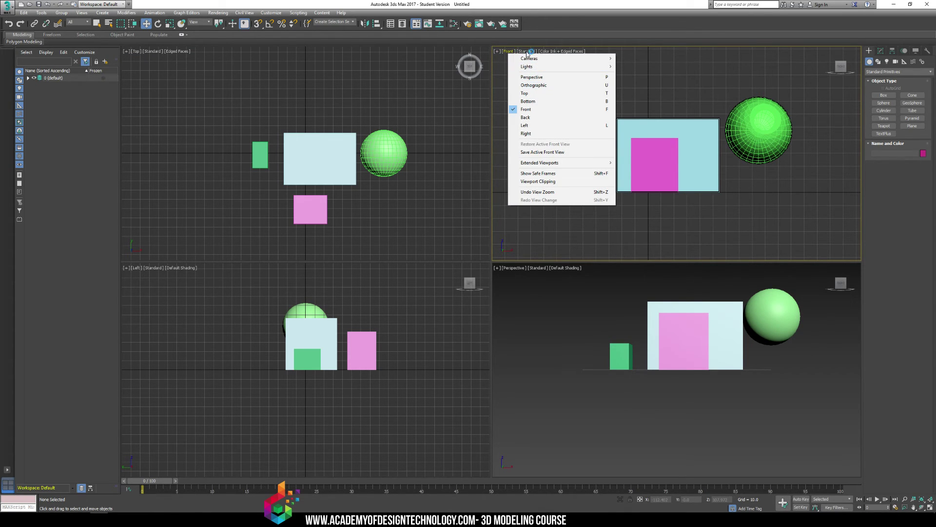
{"action": "left_click", "coordinate": [527, 52]}
{"action": "left_click", "coordinate": [556, 52]}
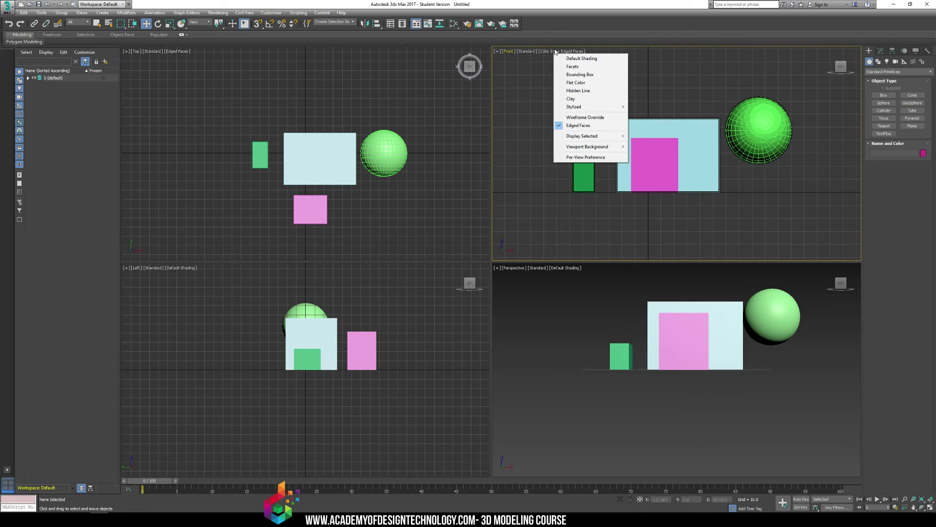
{"action": "left_click", "coordinate": [559, 59]}
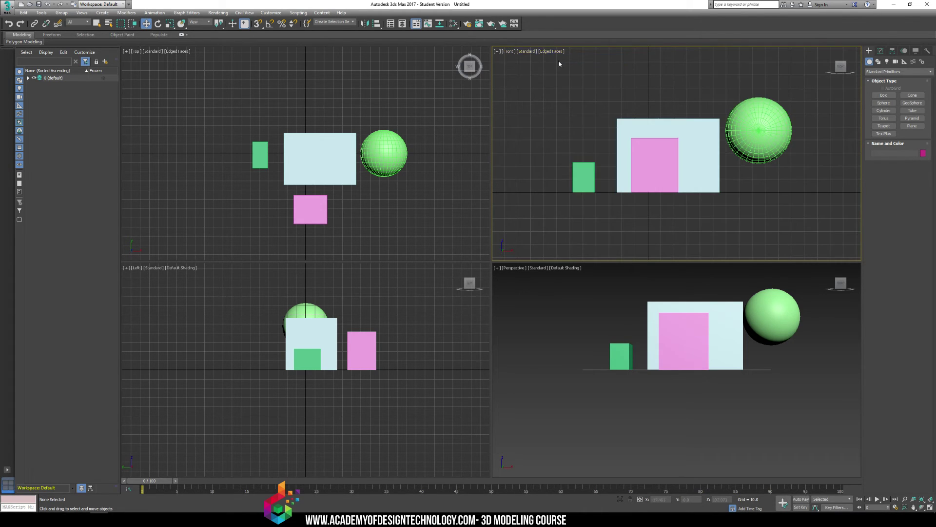
Turn Edged Faces off in the Top and Front viewports and on in the Left and Perspective viewports
{"action": "right_click", "coordinate": [393, 181]}
{"action": "key", "text": "F4"}
{"action": "right_click", "coordinate": [452, 334]}
{"action": "key", "text": "F4"}
{"action": "right_click", "coordinate": [628, 367]}
{"action": "key", "text": "F4"}
{"action": "right_click", "coordinate": [625, 97]}
{"action": "key", "text": "F4"}
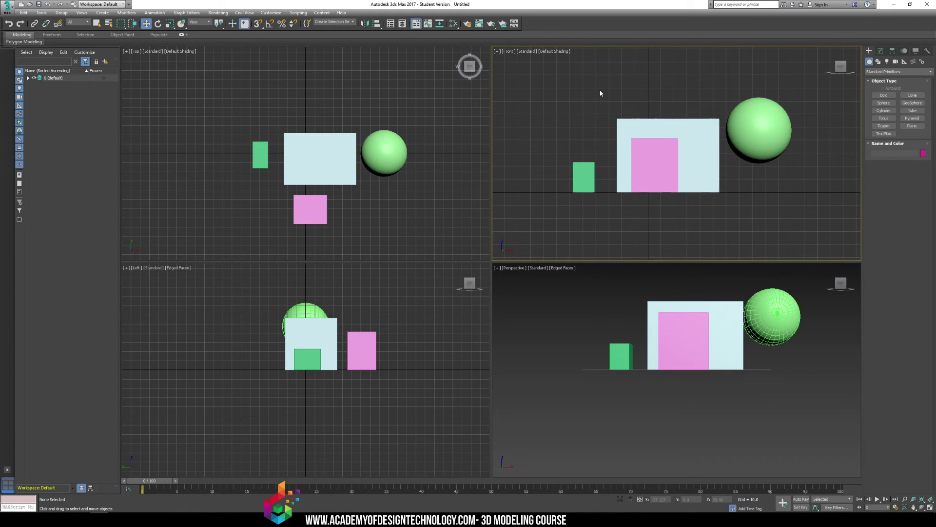
Toggle wireframe and Edged Faces on and off in the Front viewport, finishing in plain Default Shading
{"action": "key", "text": "F3"}
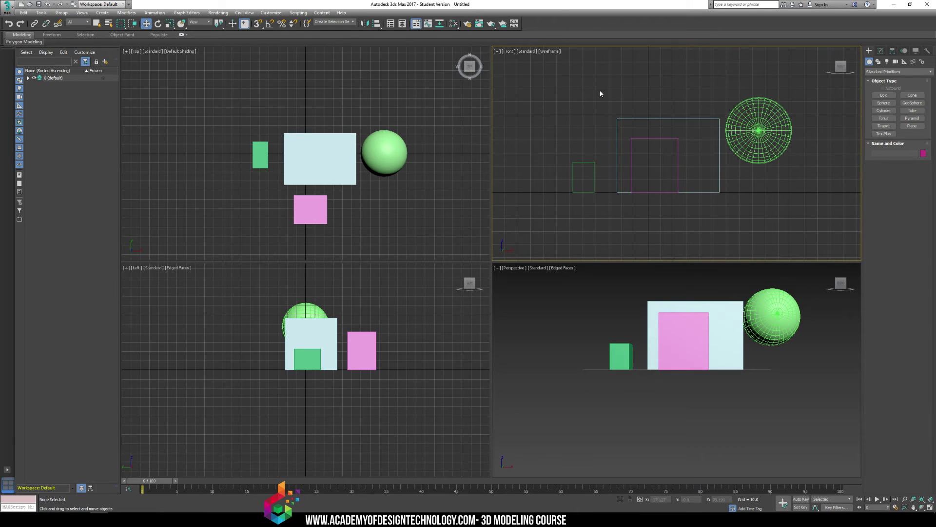
{"action": "key", "text": "F3"}
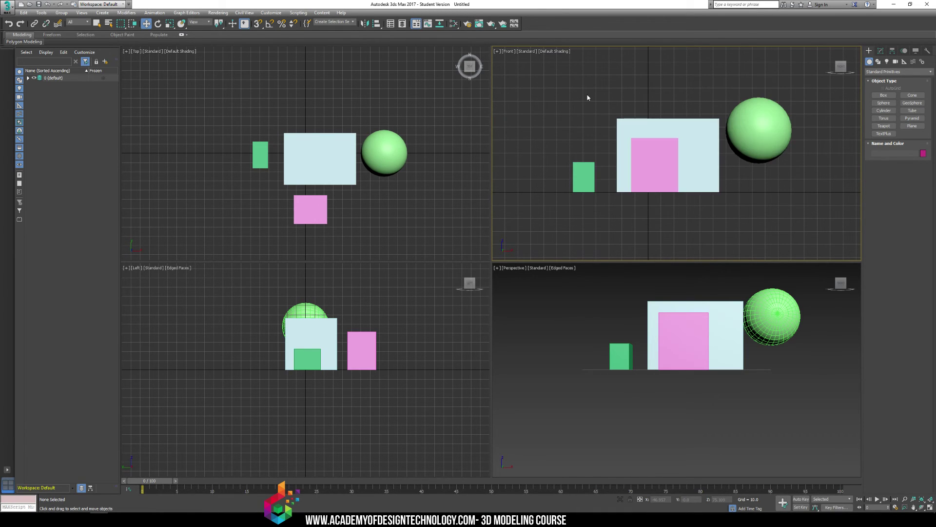
{"action": "key", "text": "F4"}
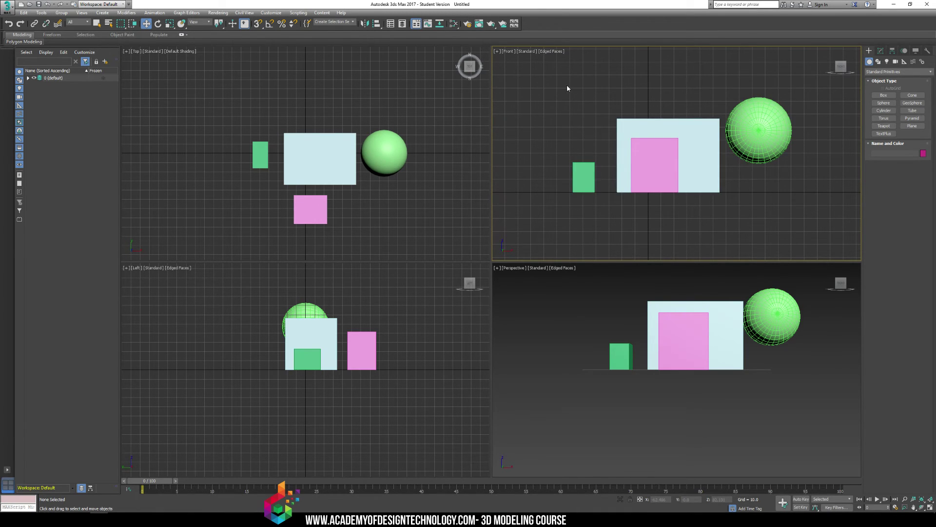
{"action": "key", "text": "F4"}
{"action": "key", "text": "F3"}
{"action": "key", "text": "F3"}
{"action": "key", "text": "F3"}
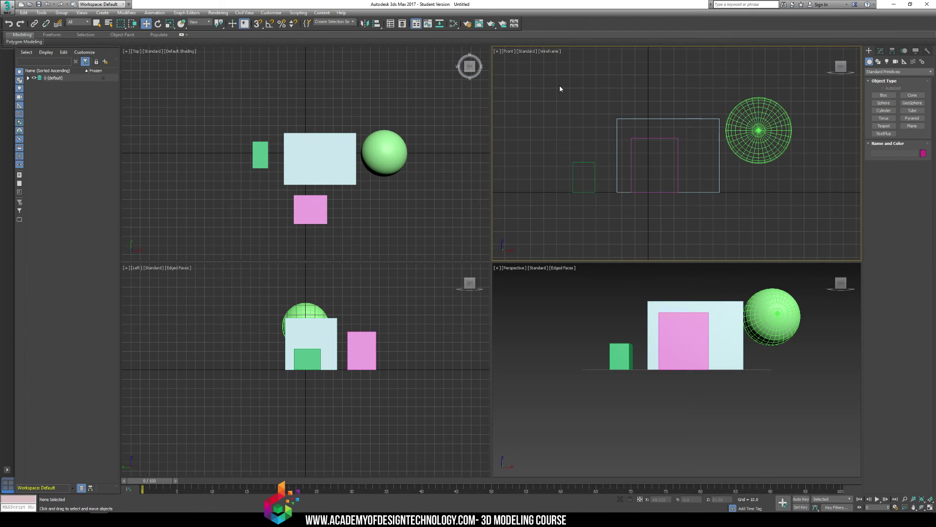
{"action": "key", "text": "F3"}
{"action": "key", "text": "F4"}
{"action": "key", "text": "F4"}
{"action": "key", "text": "F4"}
{"action": "key", "text": "F4"}
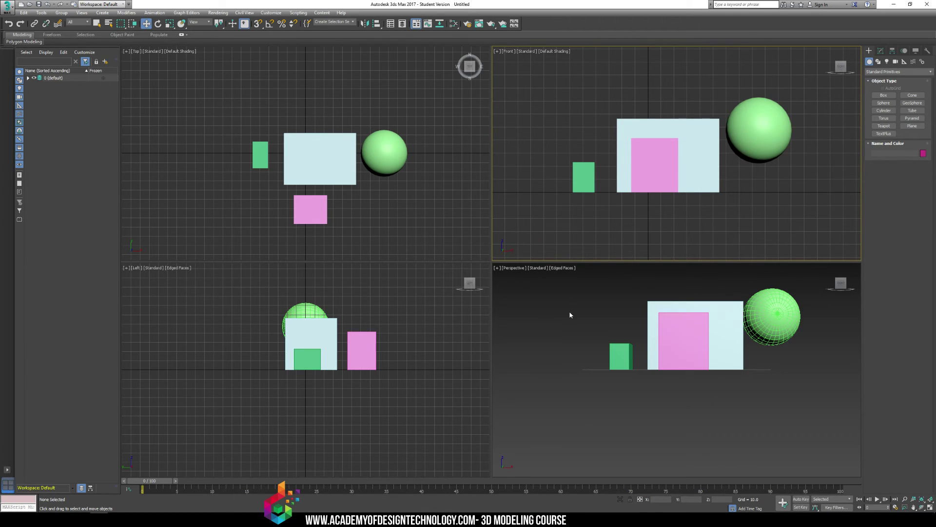
Switch the Perspective viewport to the Left view, the Front view and the Top view in turn
{"action": "left_click", "coordinate": [548, 310]}
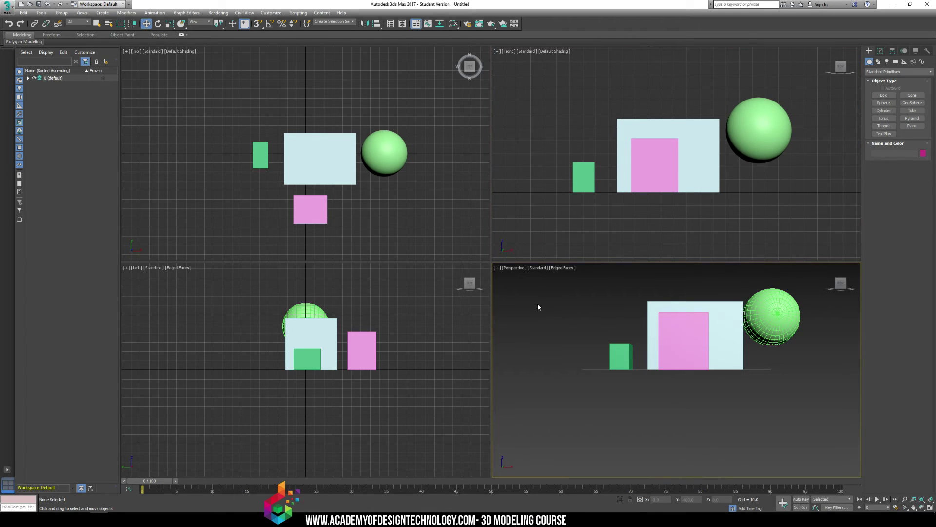
{"action": "key", "text": "l"}
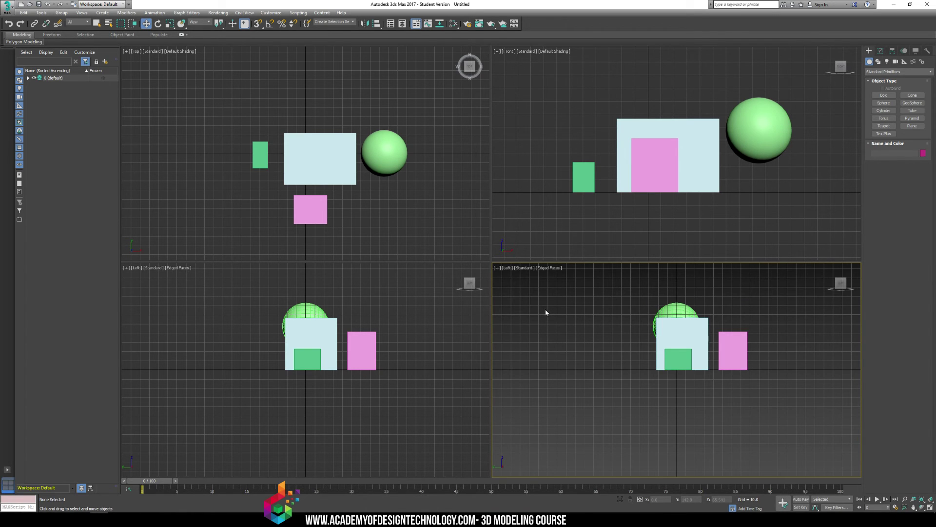
{"action": "key", "text": "f"}
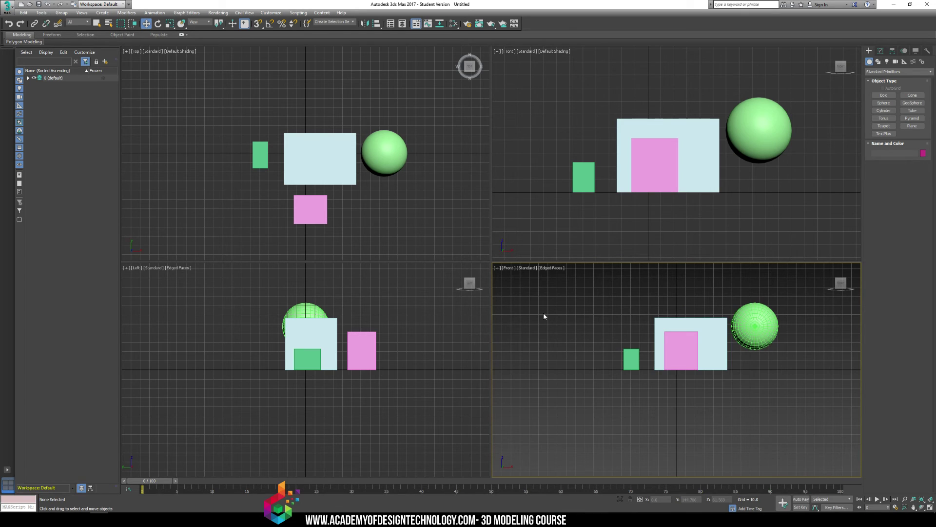
{"action": "key", "text": "t"}
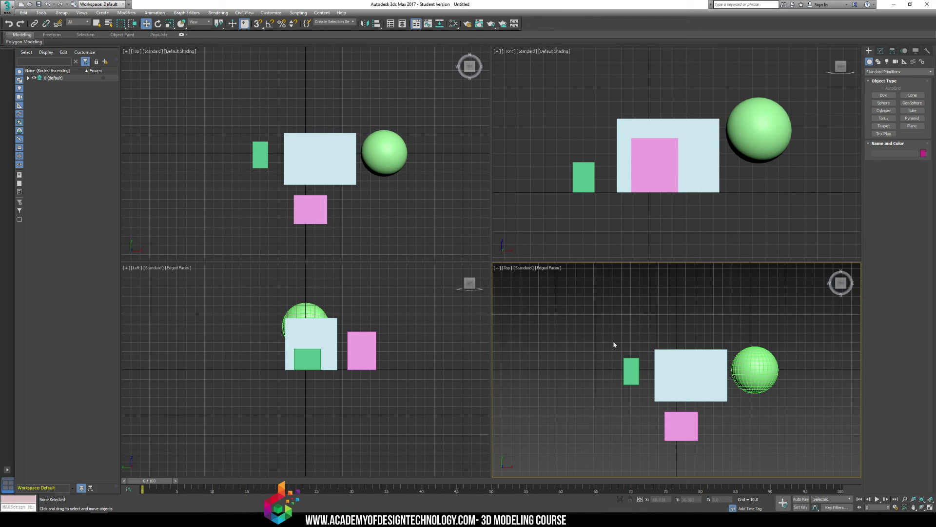
Return the same viewport to Perspective and orbit it with the ViewCube to an angled view from above
{"action": "mouse_move", "coordinate": [841, 284]}
{"action": "key", "text": "p"}
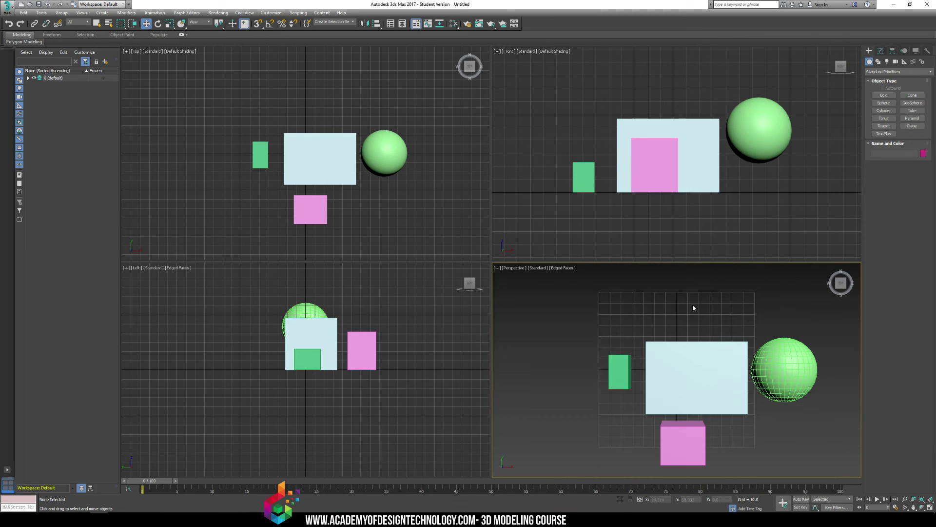
{"action": "left_click", "coordinate": [840, 287]}
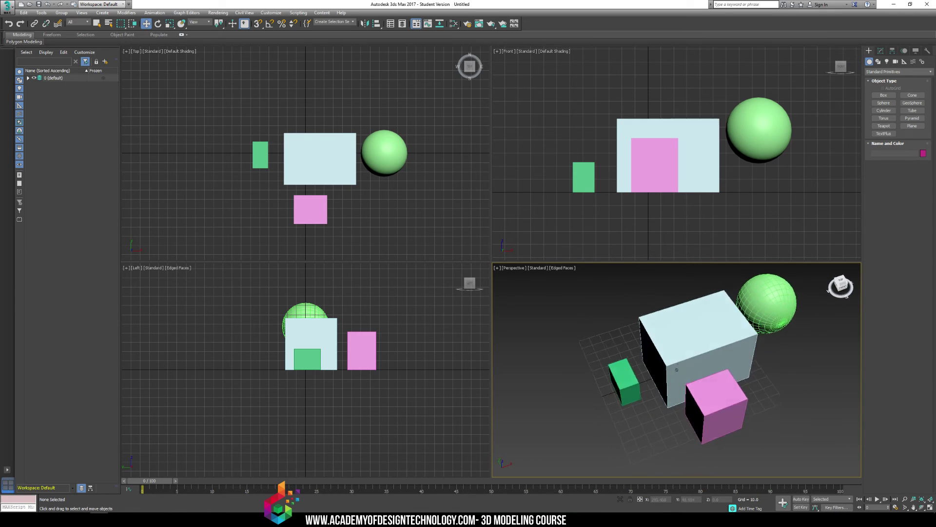
{"action": "mouse_move", "coordinate": [840, 287]}
{"action": "left_mouse_down"}
{"action": "mouse_move", "coordinate": [639, 295]}
{"action": "mouse_move", "coordinate": [444, 288]}
{"action": "mouse_move", "coordinate": [419, 297]}
{"action": "mouse_move", "coordinate": [838, 288]}
{"action": "left_mouse_up"}
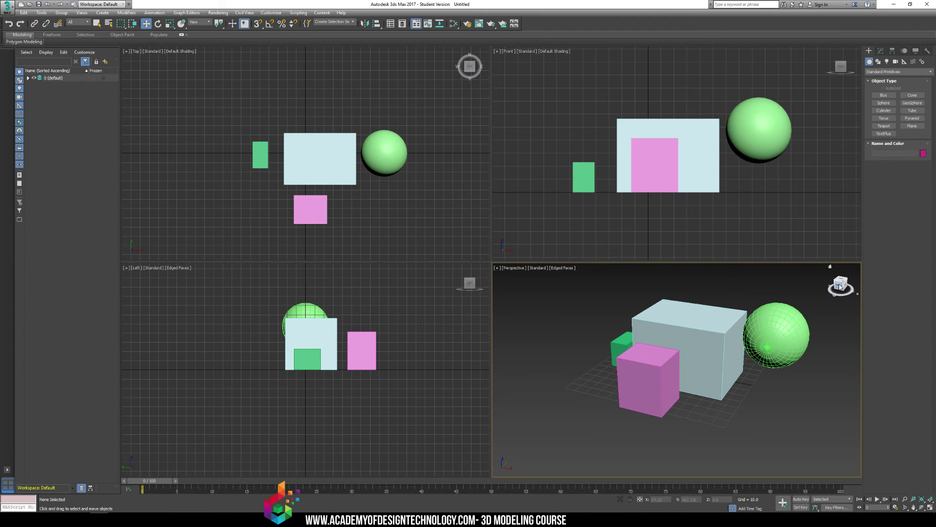
Orbit the Perspective viewport with the ViewCube, maximize it, and orbit again to an angled view from above
{"action": "mouse_move", "coordinate": [840, 287]}
{"action": "left_mouse_down"}
{"action": "mouse_move", "coordinate": [814, 288]}
{"action": "mouse_move", "coordinate": [846, 282]}
{"action": "mouse_move", "coordinate": [850, 296]}
{"action": "mouse_move", "coordinate": [832, 303]}
{"action": "mouse_move", "coordinate": [804, 283]}
{"action": "mouse_move", "coordinate": [798, 292]}
{"action": "mouse_move", "coordinate": [813, 279]}
{"action": "mouse_move", "coordinate": [829, 287]}
{"action": "left_mouse_up"}
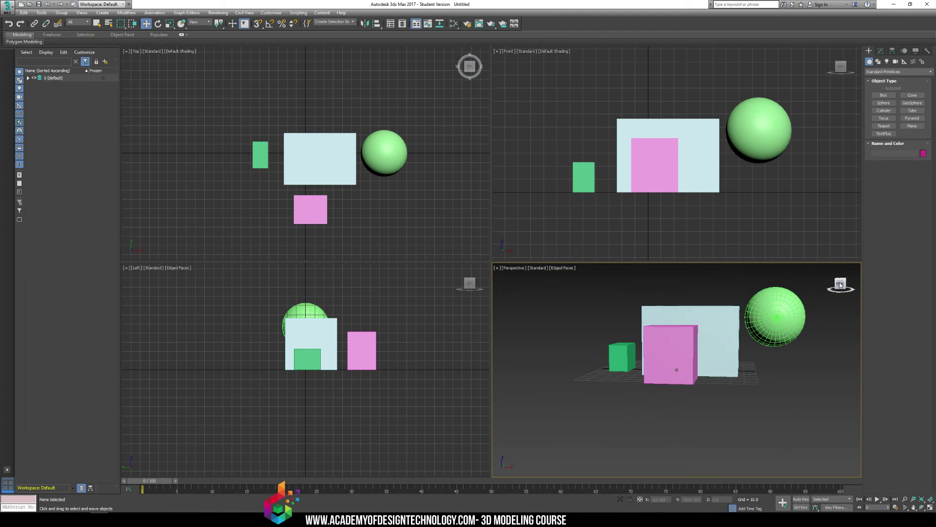
{"action": "left_click", "coordinate": [498, 268]}
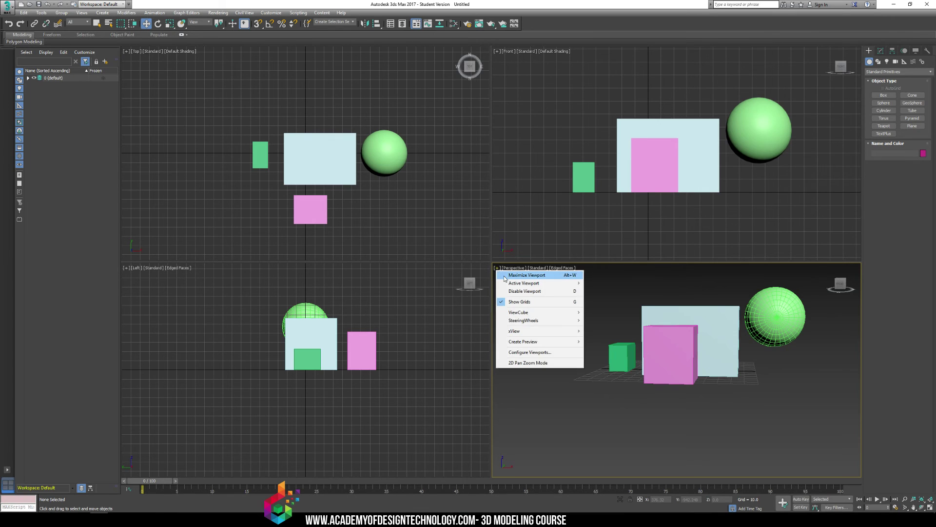
{"action": "left_click", "coordinate": [522, 274]}
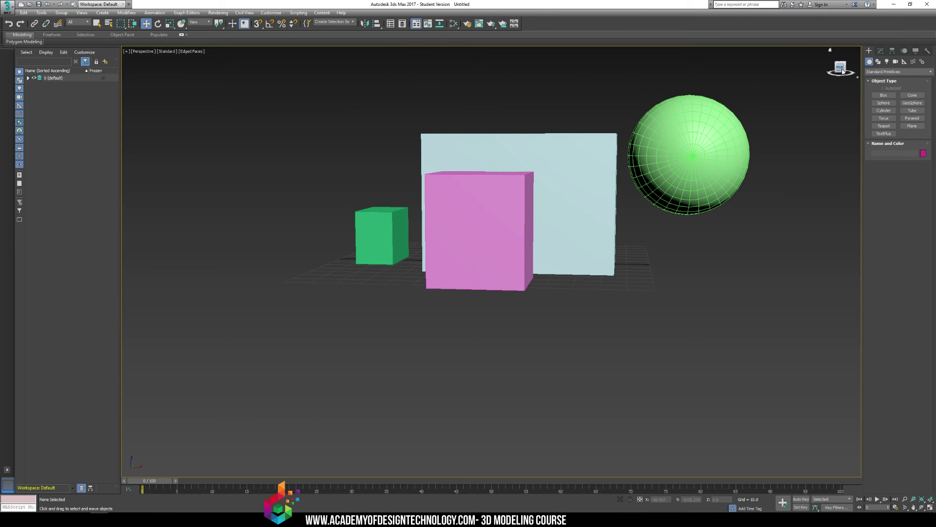
{"action": "mouse_move", "coordinate": [841, 71]}
{"action": "left_mouse_down"}
{"action": "mouse_move", "coordinate": [824, 77]}
{"action": "mouse_move", "coordinate": [766, 65]}
{"action": "mouse_move", "coordinate": [754, 97]}
{"action": "mouse_move", "coordinate": [752, 42]}
{"action": "mouse_move", "coordinate": [751, 77]}
{"action": "mouse_move", "coordinate": [738, 79]}
{"action": "left_mouse_up"}
{"action": "mouse_move", "coordinate": [837, 93]}
{"action": "left_mouse_down"}
{"action": "mouse_move", "coordinate": [803, 80]}
{"action": "mouse_move", "coordinate": [838, 82]}
{"action": "left_mouse_up"}
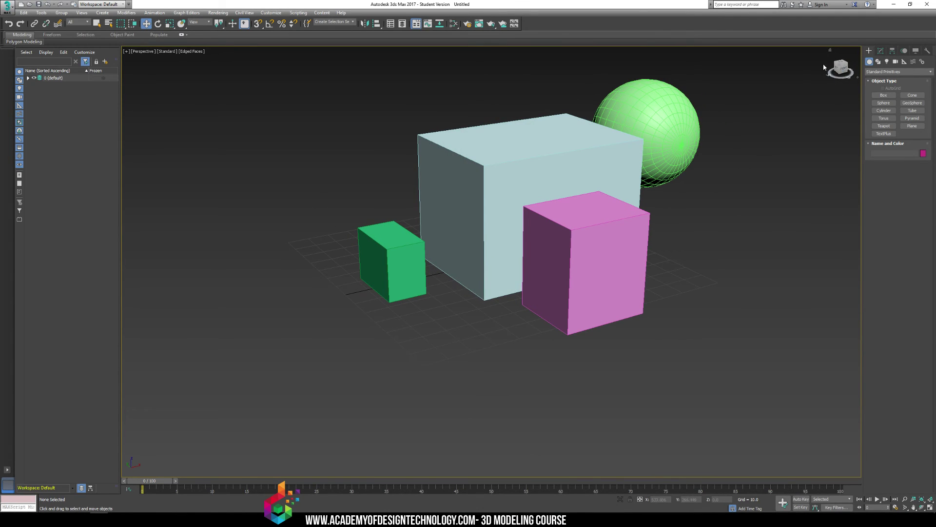
Snap the maximized view to the Front, Back and Left faces with the ViewCube, orbiting freely in between
{"action": "left_click", "coordinate": [848, 79]}
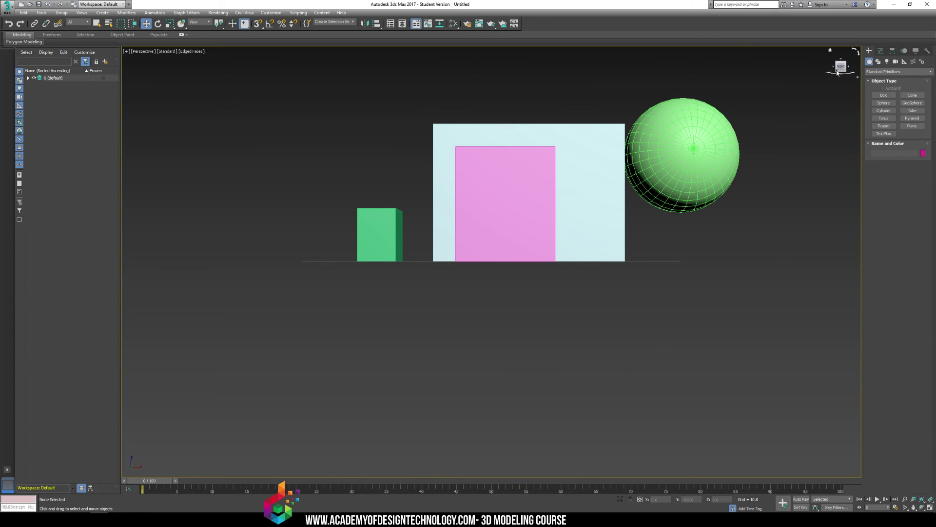
{"action": "left_click_drag", "start_coordinate": [837, 72], "coordinate": [839, 59]}
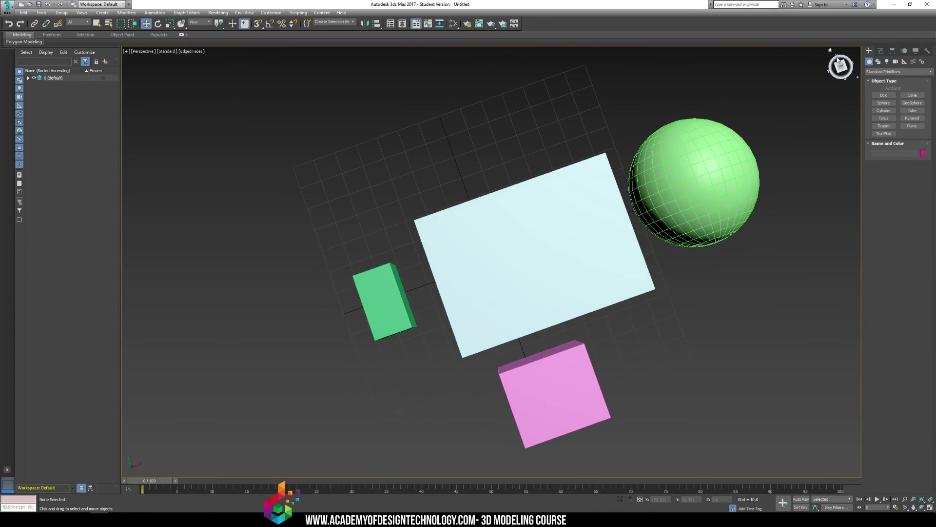
{"action": "left_click", "coordinate": [839, 61]}
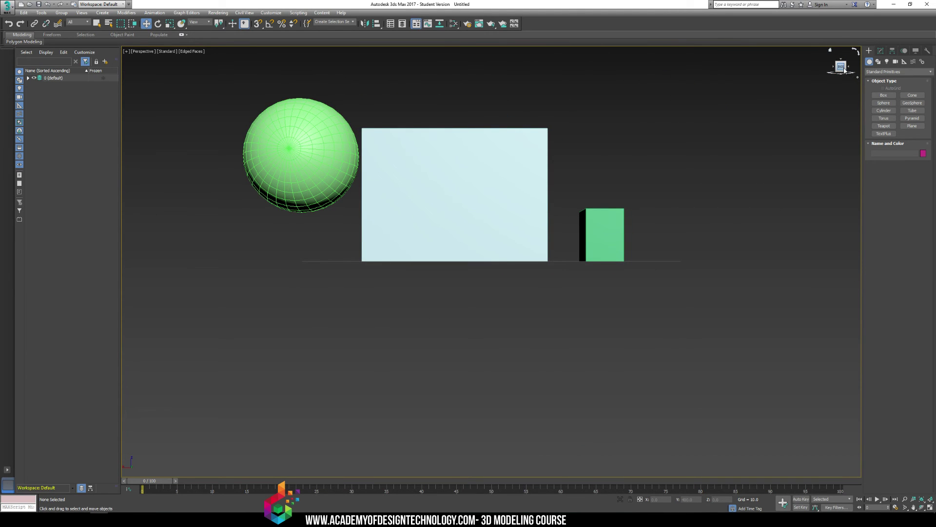
{"action": "left_click", "coordinate": [846, 62]}
{"action": "left_click", "coordinate": [845, 69]}
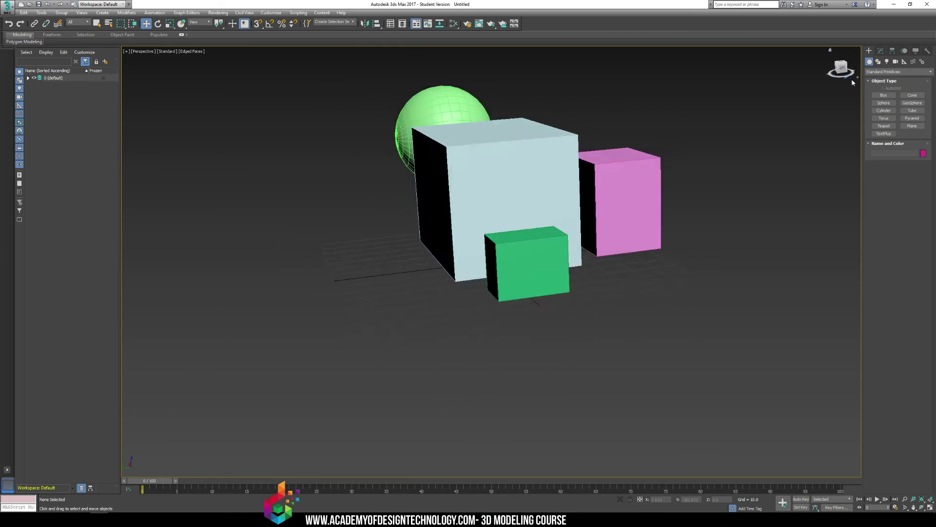
{"action": "mouse_move", "coordinate": [843, 68]}
{"action": "left_mouse_down"}
{"action": "mouse_move", "coordinate": [834, 71]}
{"action": "mouse_move", "coordinate": [846, 71]}
{"action": "left_mouse_up"}
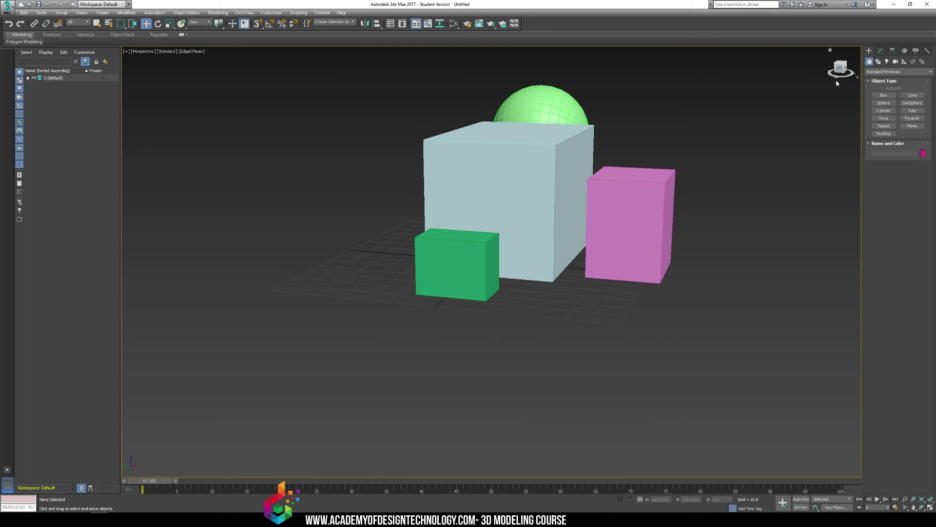
{"action": "left_click", "coordinate": [840, 67]}
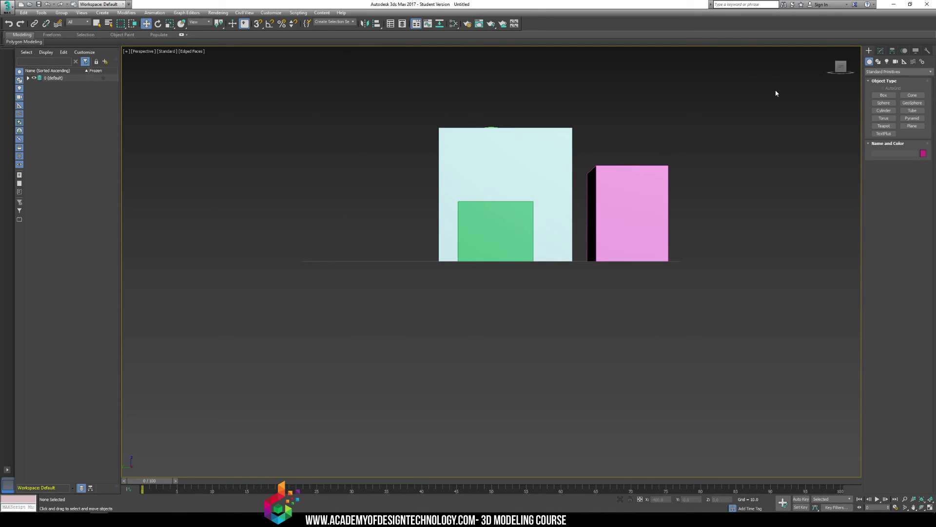
Roll the Left-facing view 90 degrees and back with the ViewCube, and restore its Home view
{"action": "left_click", "coordinate": [860, 54]}
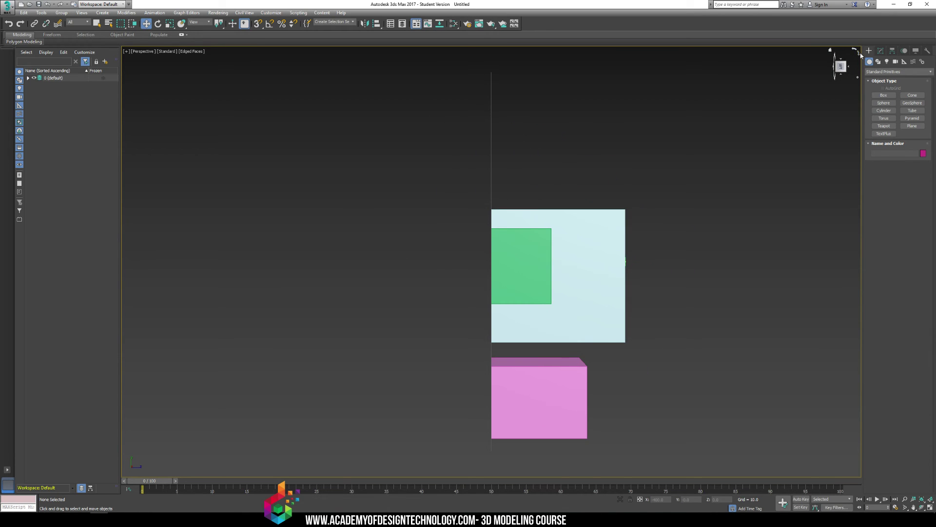
{"action": "left_click", "coordinate": [855, 51]}
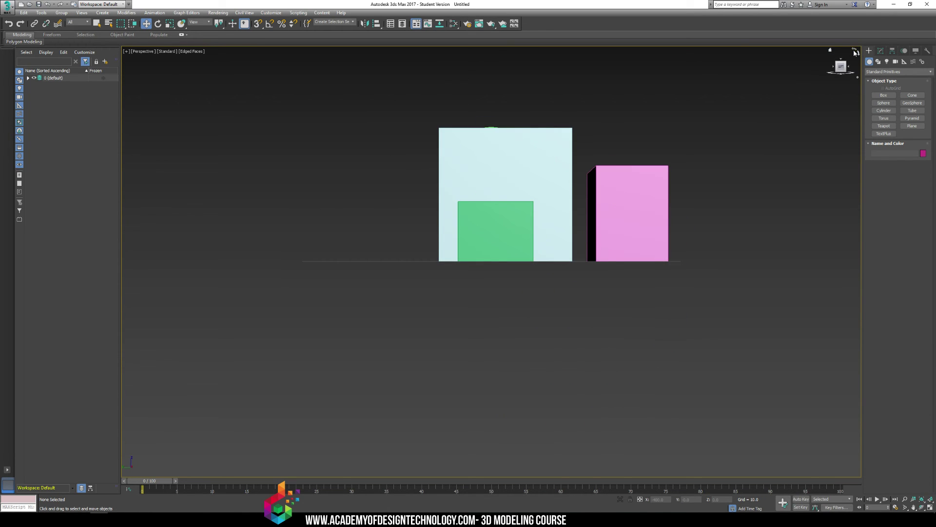
{"action": "left_click", "coordinate": [831, 52]}
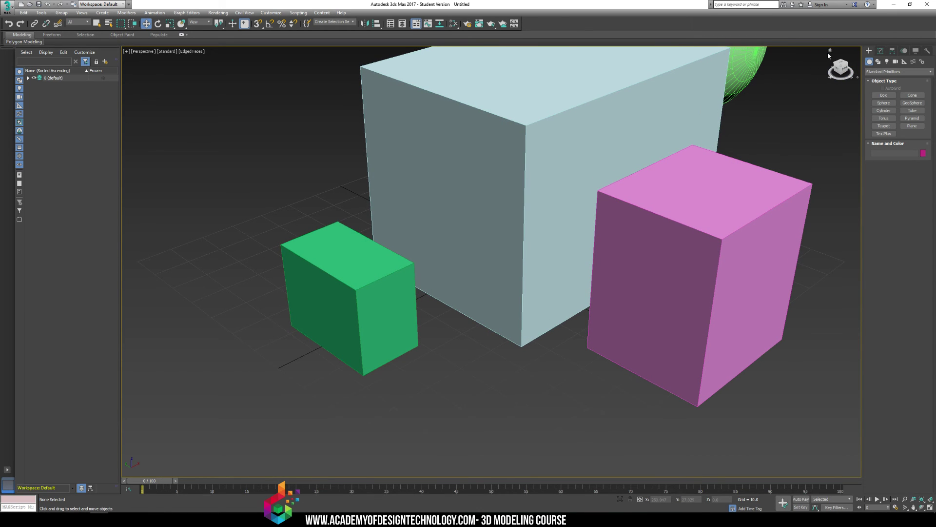
{"action": "mouse_move", "coordinate": [839, 68]}
{"action": "left_mouse_down"}
{"action": "mouse_move", "coordinate": [847, 66]}
{"action": "mouse_move", "coordinate": [818, 71]}
{"action": "mouse_move", "coordinate": [845, 56]}
{"action": "mouse_move", "coordinate": [856, 61]}
{"action": "mouse_move", "coordinate": [843, 69]}
{"action": "left_mouse_up"}
{"action": "left_click", "coordinate": [831, 49]}
Open and close the ViewCube options, and orbit the view to a lower angle on the boxes
{"action": "left_click", "coordinate": [858, 80]}
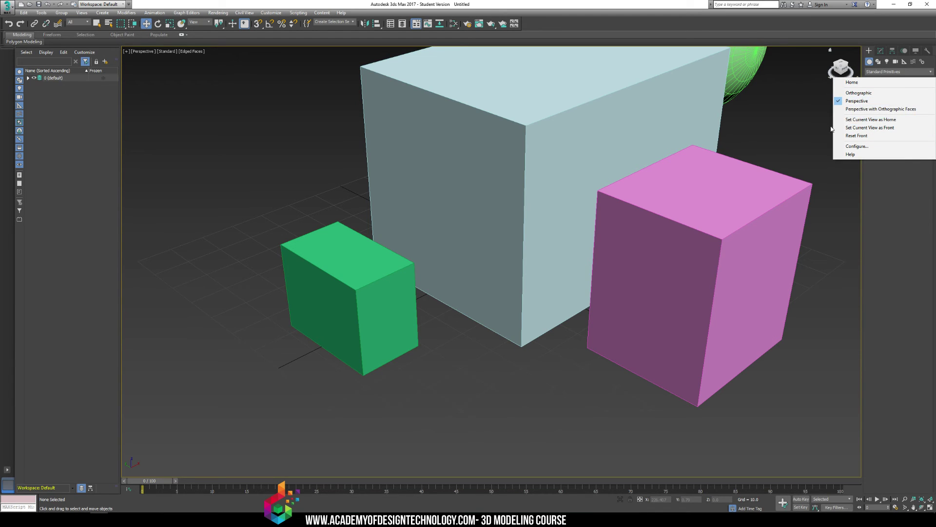
{"action": "left_click", "coordinate": [838, 68]}
{"action": "mouse_move", "coordinate": [841, 68]}
{"action": "left_mouse_down"}
{"action": "mouse_move", "coordinate": [804, 93]}
{"action": "mouse_move", "coordinate": [768, 90]}
{"action": "mouse_move", "coordinate": [805, 108]}
{"action": "mouse_move", "coordinate": [790, 92]}
{"action": "mouse_move", "coordinate": [761, 97]}
{"action": "mouse_move", "coordinate": [800, 98]}
{"action": "mouse_move", "coordinate": [829, 60]}
{"action": "mouse_move", "coordinate": [768, 85]}
{"action": "mouse_move", "coordinate": [813, 91]}
{"action": "left_mouse_up"}
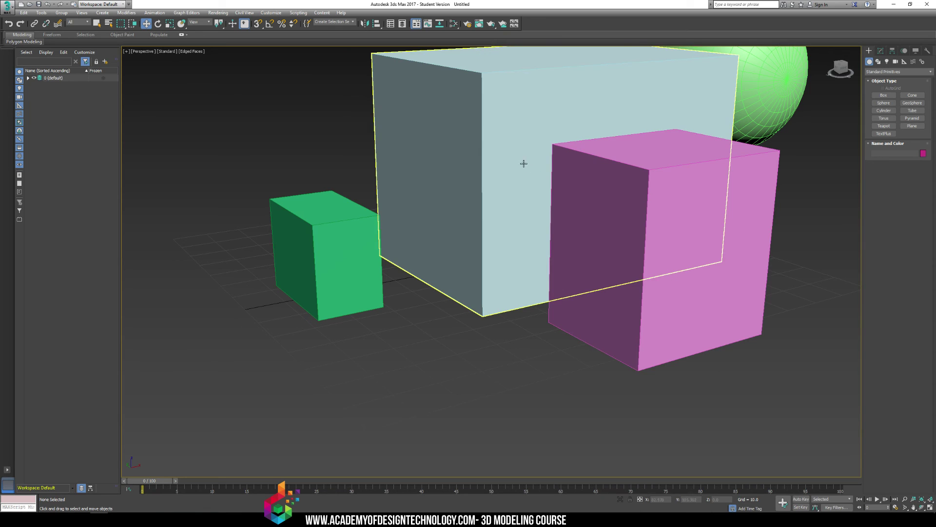
Restore the four-viewport layout and switch the Front, Top and Left viewports to Perspective
{"action": "left_click", "coordinate": [126, 51]}
{"action": "left_click", "coordinate": [137, 58]}
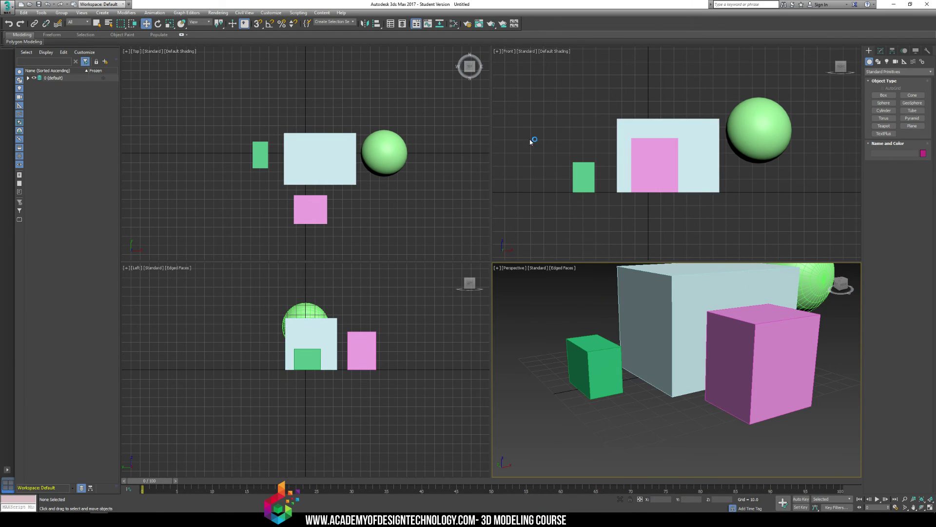
{"action": "left_click", "coordinate": [629, 85]}
{"action": "key", "text": "p"}
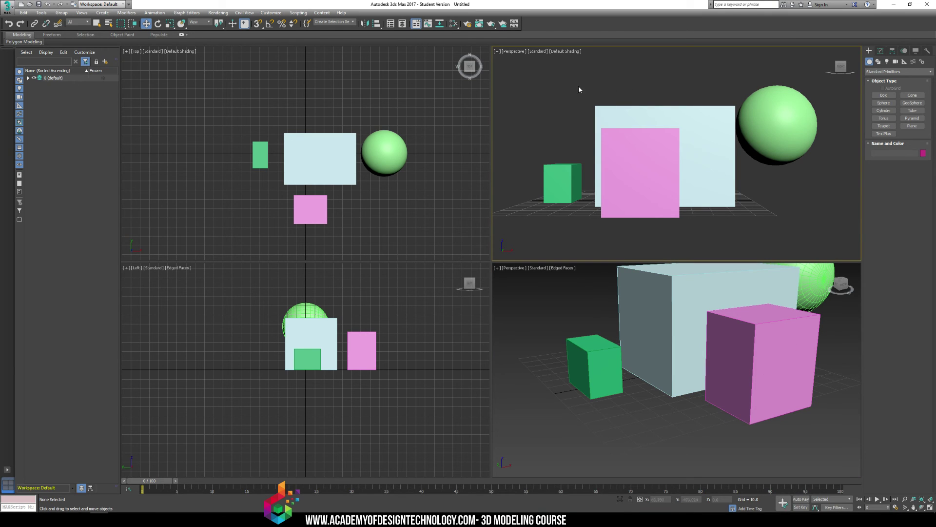
{"action": "left_click", "coordinate": [429, 96]}
{"action": "key", "text": "p"}
{"action": "left_click", "coordinate": [380, 284]}
{"action": "key", "text": "p"}
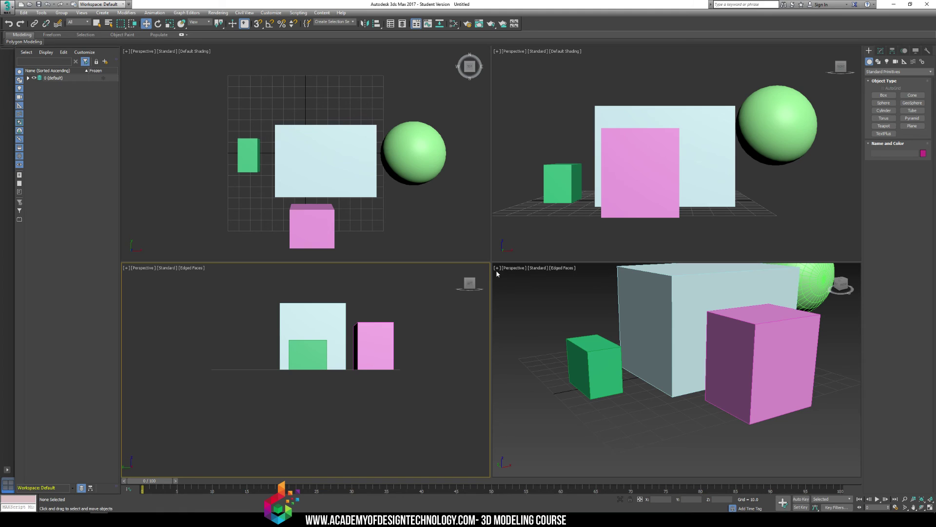
Maximize the original angled Perspective viewport and pan it around the objects
{"action": "left_click", "coordinate": [503, 284]}
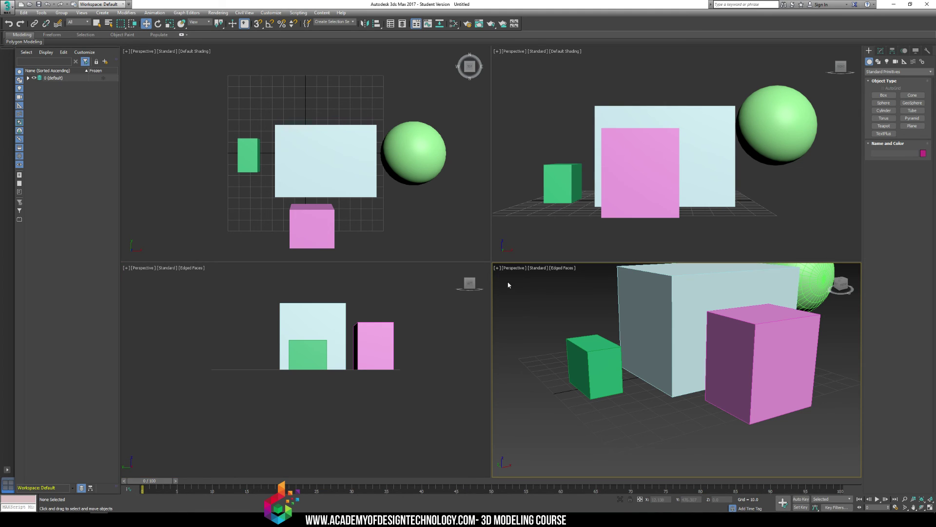
{"action": "key", "text": "alt+w"}
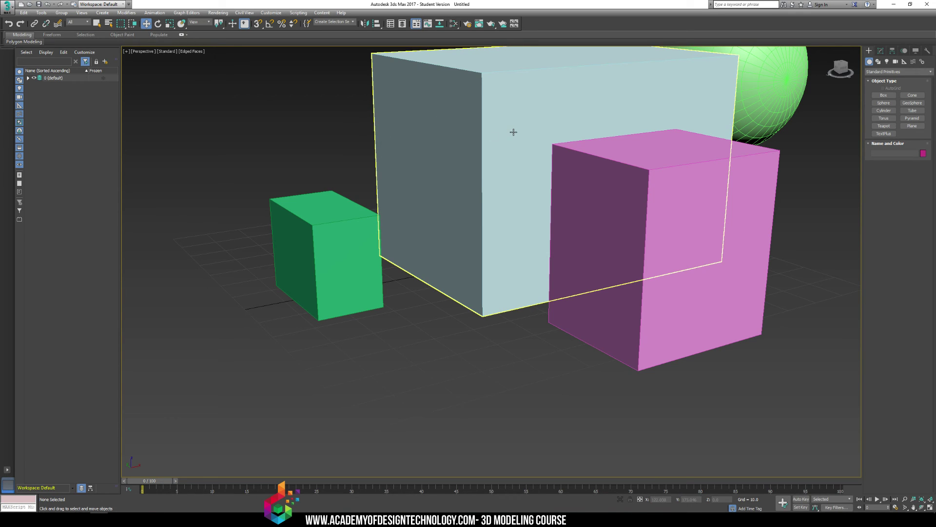
{"action": "middle_click_drag", "start_coordinate": [530, 226], "coordinate": [472, 250]}
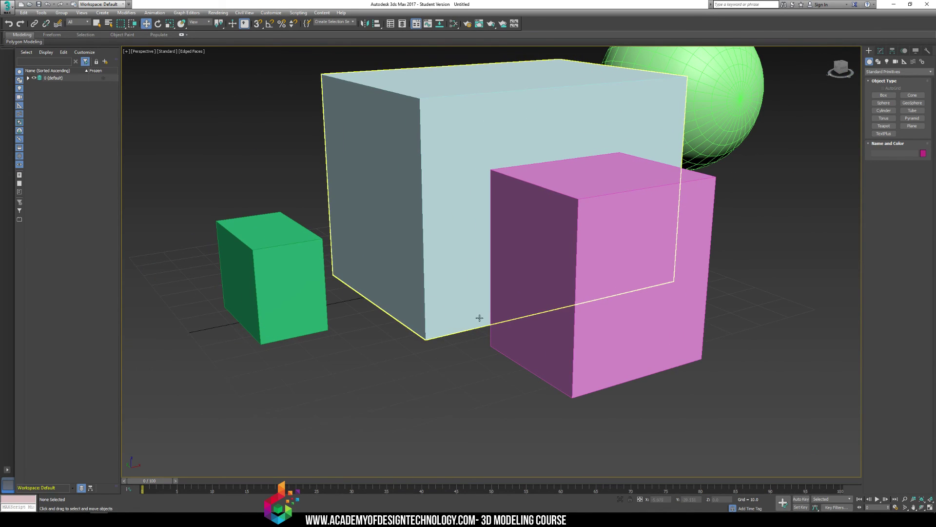
{"action": "middle_click_drag", "start_coordinate": [466, 319], "coordinate": [307, 328]}
{"action": "middle_click_drag", "start_coordinate": [483, 359], "coordinate": [506, 362]}
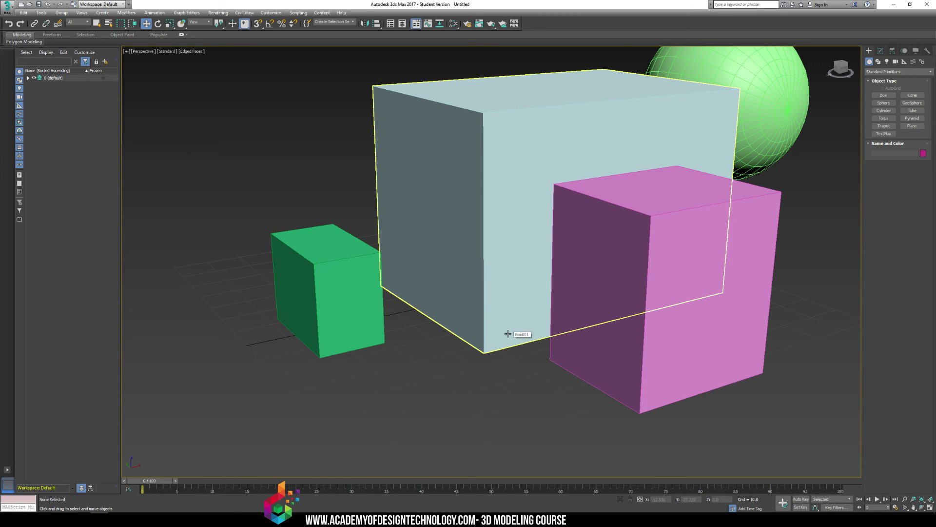
Switch the maximized viewport to the Left, Front and Top views in turn and return it to Perspective
{"action": "key", "text": "l"}
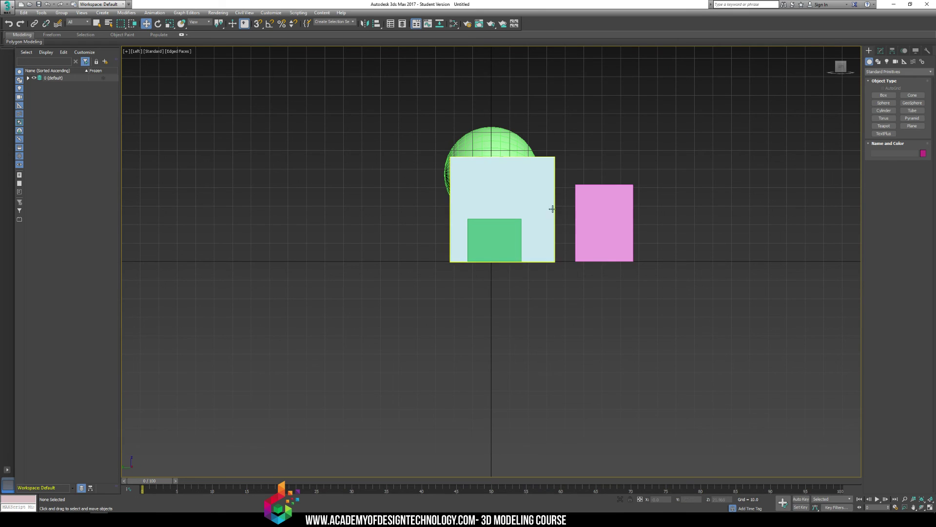
{"action": "middle_click_drag", "start_coordinate": [601, 149], "coordinate": [444, 200]}
{"action": "key", "text": "f"}
{"action": "key", "text": "t"}
{"action": "key", "text": "p"}
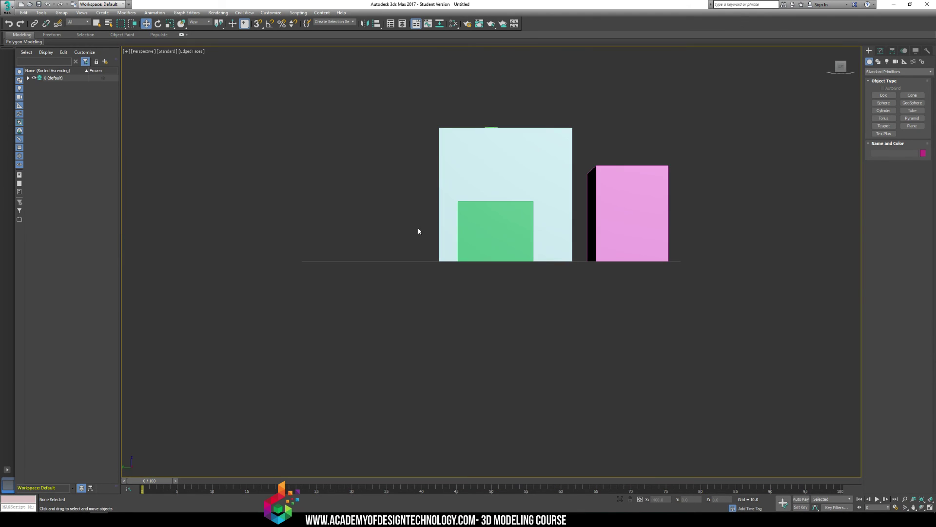
Pan the maximized Perspective view to shift the boxes and sphere around the viewport
{"action": "middle_click_drag", "start_coordinate": [422, 238], "coordinate": [428, 269]}
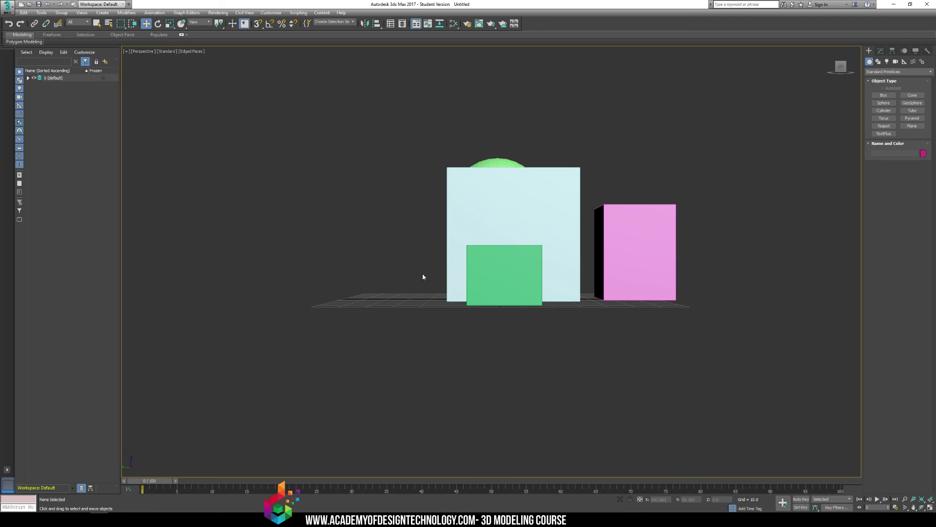
{"action": "middle_click_drag", "start_coordinate": [487, 188], "coordinate": [438, 205]}
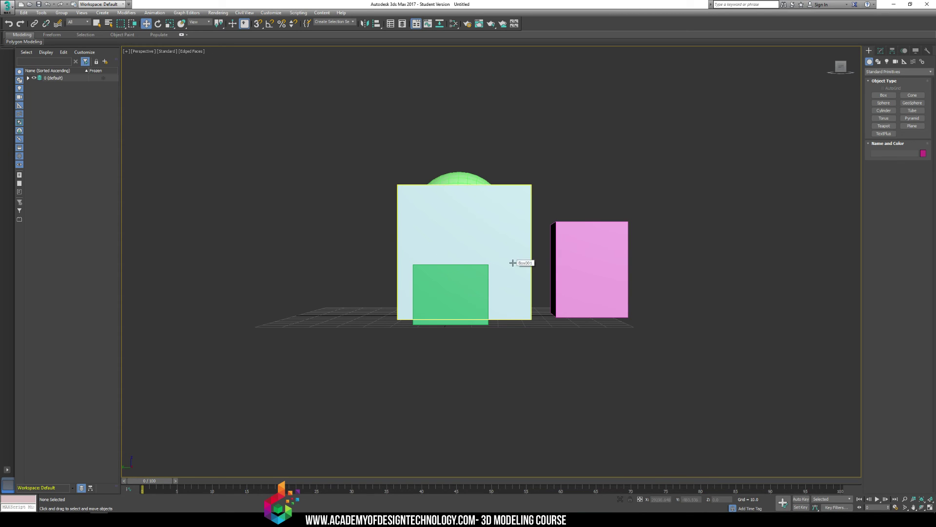
{"action": "middle_click_drag", "start_coordinate": [551, 195], "coordinate": [522, 239]}
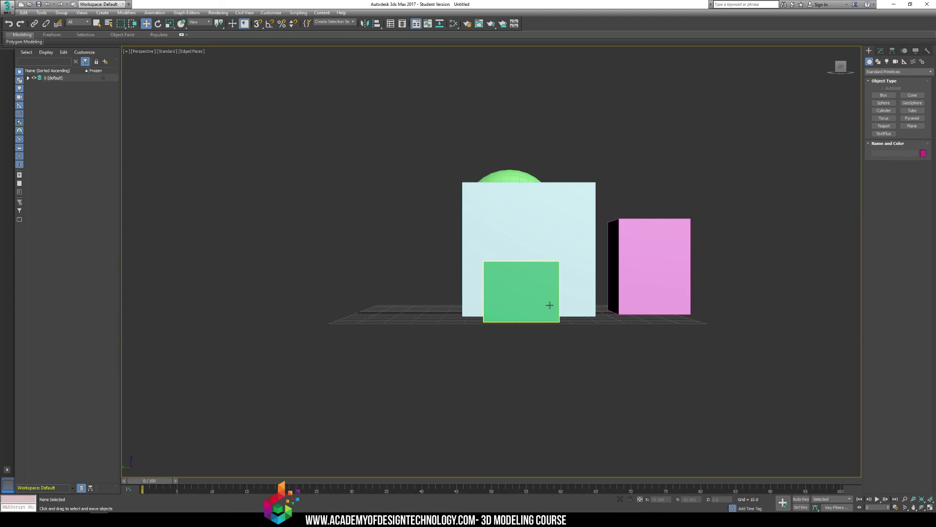
Zoom in and out on the green box and on empty areas beside the objects, finishing close to the boxes
{"action": "scroll", "coordinate": [551, 310], "scroll_direction": "up", "scroll_amount": 3}
{"action": "scroll", "coordinate": [534, 309], "scroll_direction": "down", "scroll_amount": 3}
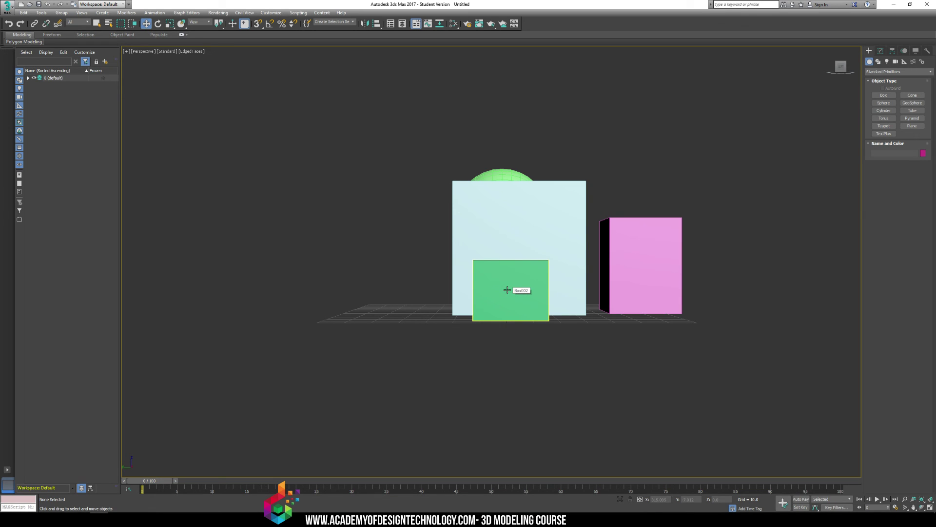
{"action": "scroll", "coordinate": [508, 290], "scroll_direction": "up", "scroll_amount": 8}
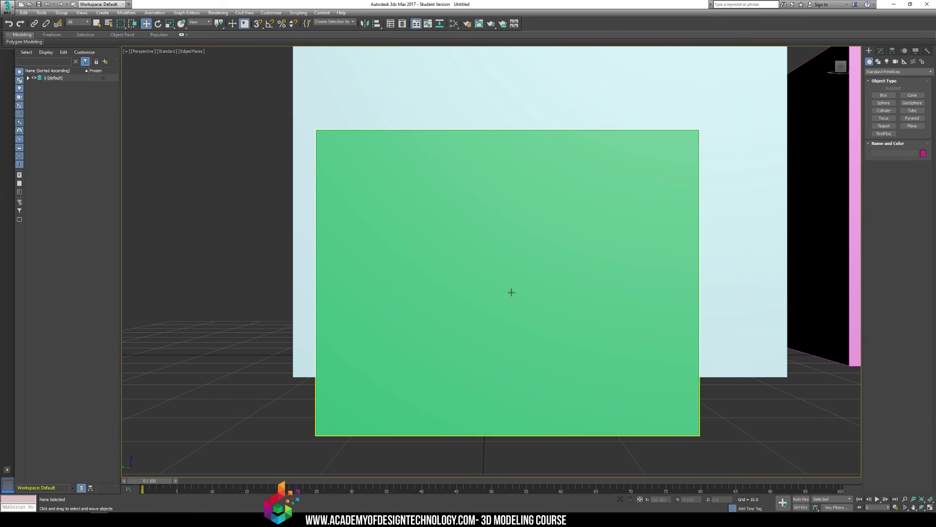
{"action": "scroll", "coordinate": [511, 292], "scroll_direction": "down", "scroll_amount": 10}
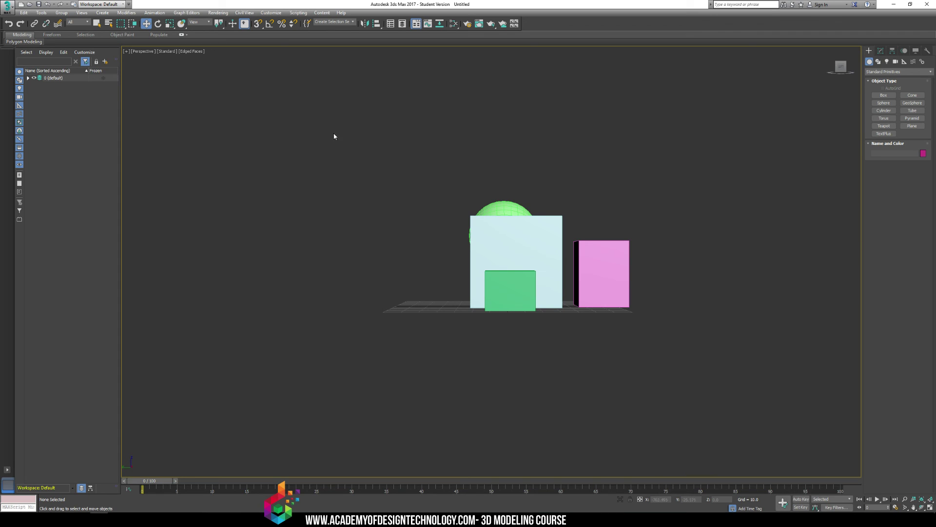
{"action": "scroll", "coordinate": [343, 153], "scroll_direction": "up", "scroll_amount": 5}
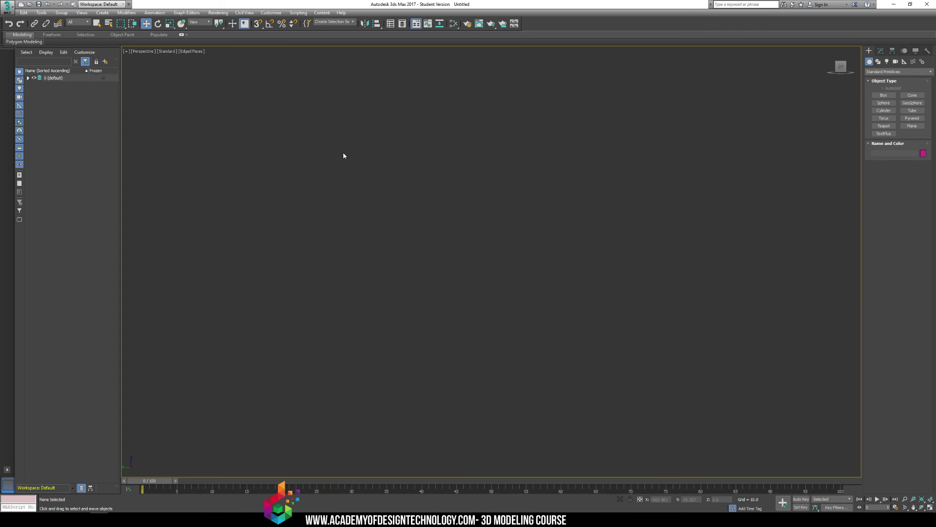
{"action": "scroll", "coordinate": [344, 153], "scroll_direction": "down", "scroll_amount": 3}
{"action": "scroll", "coordinate": [343, 157], "scroll_direction": "down", "scroll_amount": 5}
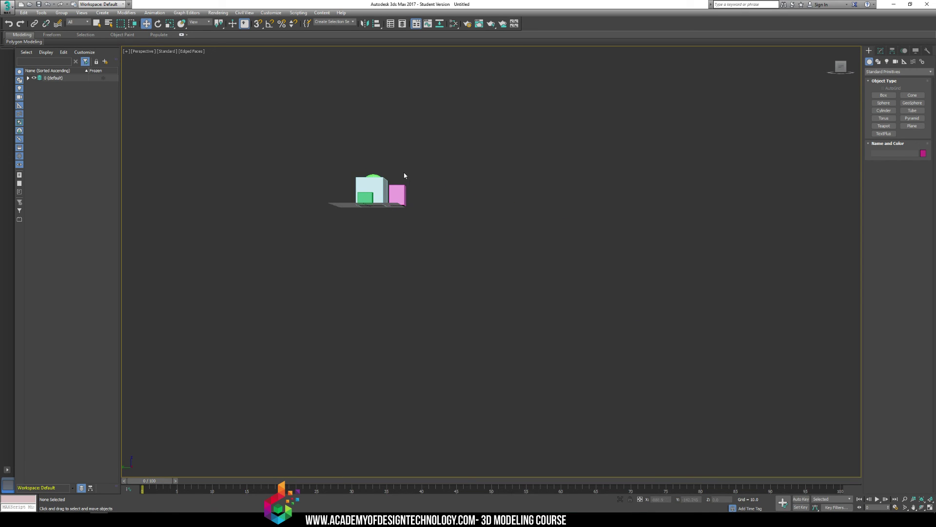
{"action": "scroll", "coordinate": [481, 148], "scroll_direction": "up", "scroll_amount": 5}
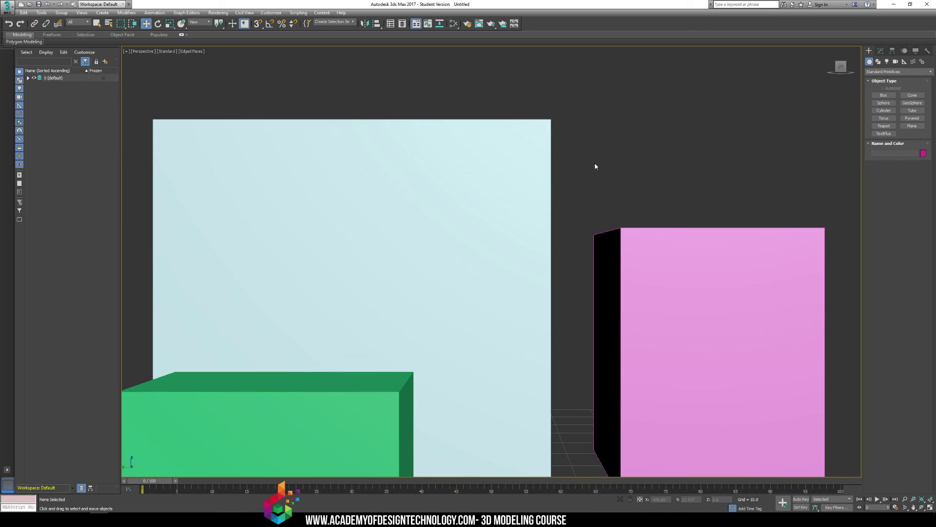
Select the large light blue box and zoom the view to the selection
{"action": "left_click", "coordinate": [401, 179]}
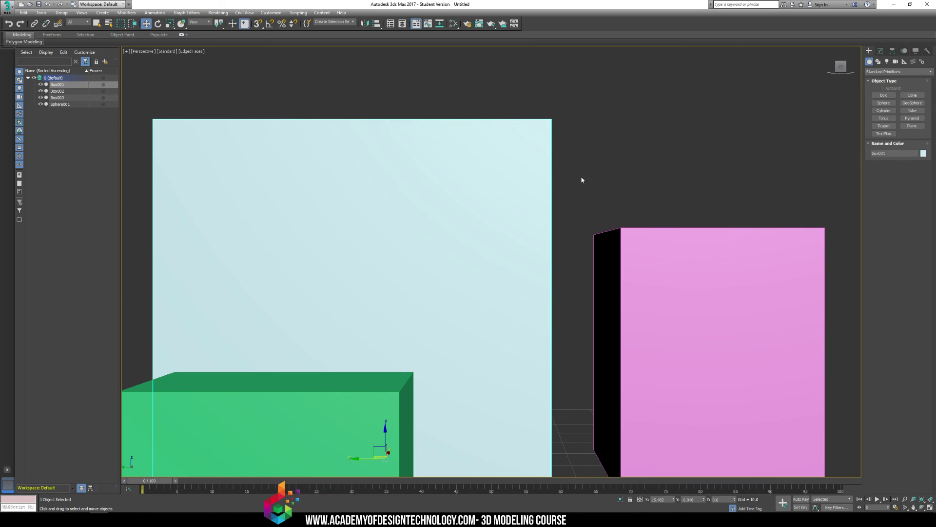
{"action": "key", "text": "z"}
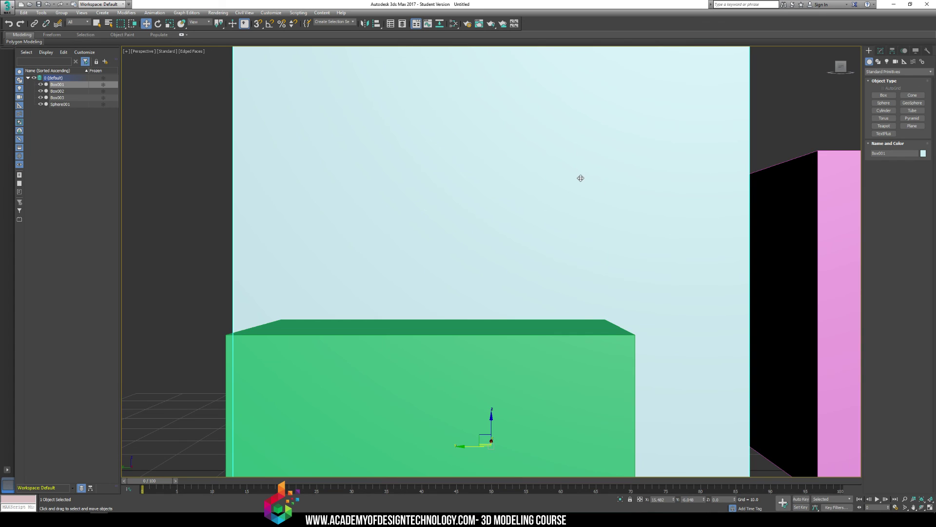
Deselect the large light blue box and zoom out until all the boxes and the sphere are in view
{"action": "left_click", "coordinate": [777, 115]}
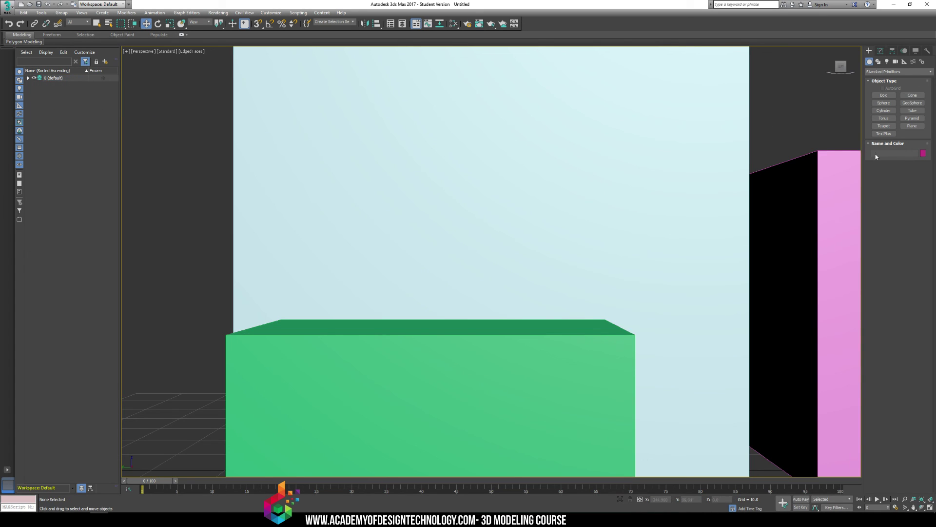
{"action": "scroll", "coordinate": [797, 115], "scroll_direction": "down", "scroll_amount": 3}
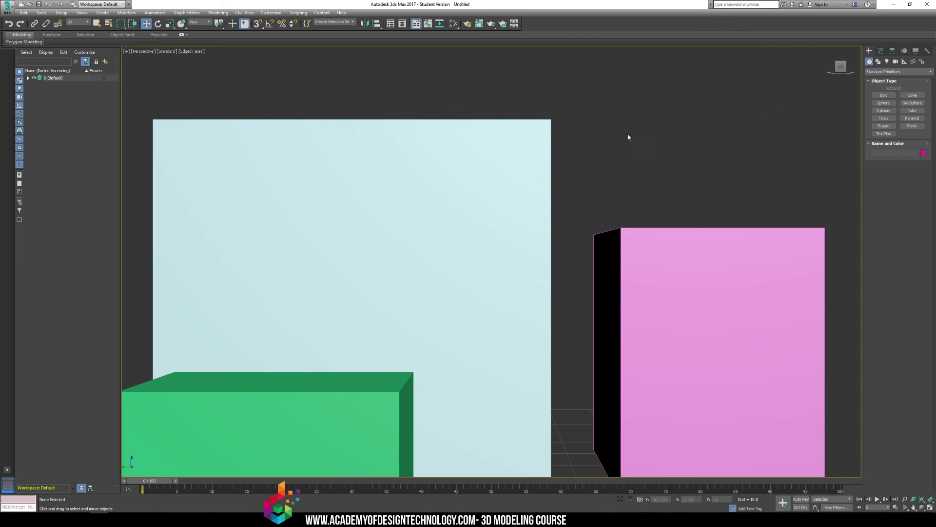
{"action": "scroll", "coordinate": [629, 137], "scroll_direction": "down", "scroll_amount": 5}
{"action": "middle_click_drag", "start_coordinate": [635, 112], "coordinate": [591, 207]}
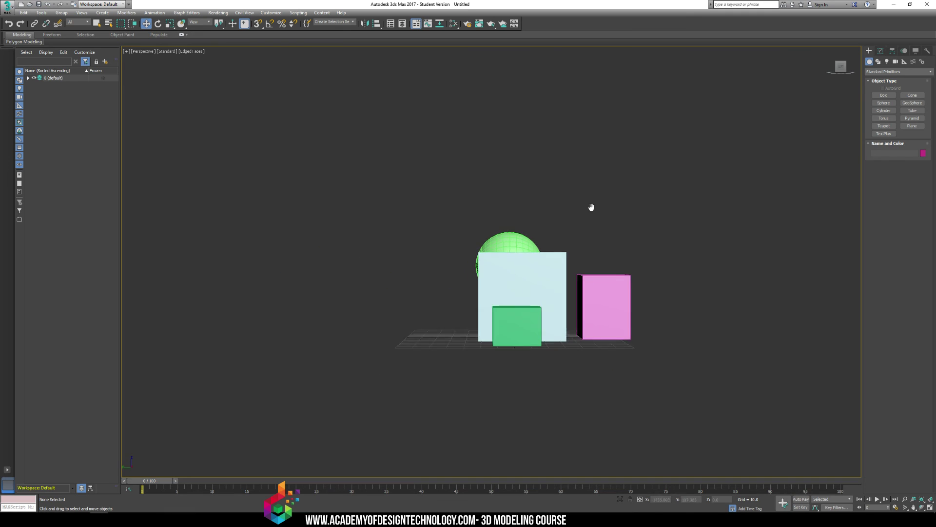
{"action": "scroll", "coordinate": [529, 273], "scroll_direction": "up", "scroll_amount": 3}
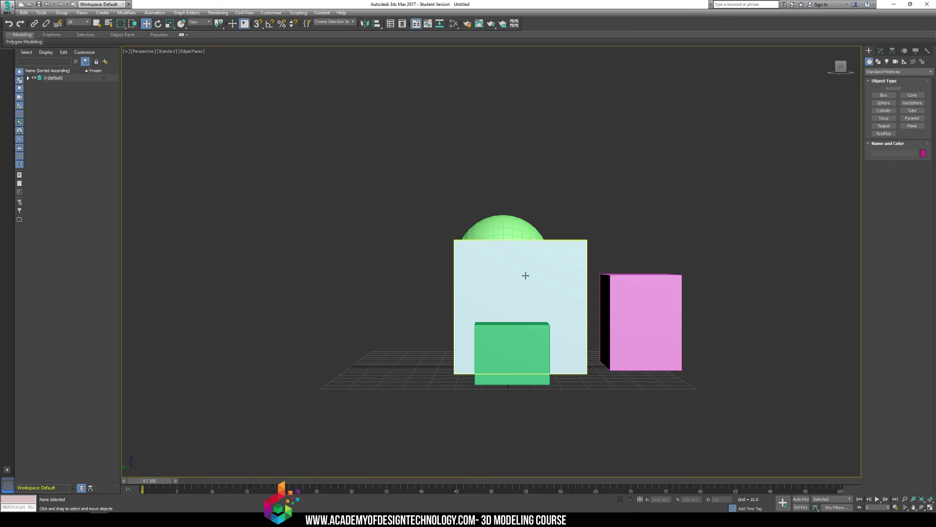
Orbit the Perspective view to look down on the boxes and sphere from an angled viewpoint
{"action": "left_click_drag", "start_coordinate": [841, 67], "coordinate": [850, 79]}
{"action": "mouse_move", "coordinate": [518, 302]}
{"action": "middle_mouse_down", "text": "alt"}
{"action": "mouse_move", "coordinate": [609, 307]}
{"action": "mouse_move", "coordinate": [639, 293]}
{"action": "mouse_move", "coordinate": [488, 302]}
{"action": "mouse_move", "coordinate": [342, 331]}
{"action": "middle_mouse_up", "text": "alt"}
{"action": "mouse_move", "coordinate": [639, 98]}
{"action": "left_mouse_down"}
{"action": "mouse_move", "coordinate": [698, 142]}
{"action": "mouse_move", "coordinate": [756, 100]}
{"action": "mouse_move", "coordinate": [749, 109]}
{"action": "left_mouse_up"}
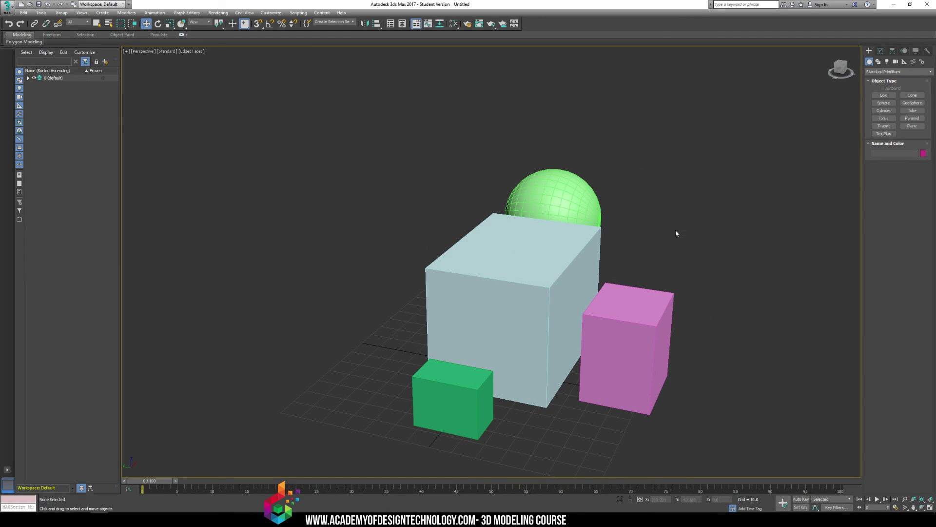
{"action": "mouse_move", "coordinate": [629, 228]}
{"action": "middle_mouse_down"}
{"action": "mouse_move", "coordinate": [539, 199]}
{"action": "mouse_move", "coordinate": [563, 194]}
{"action": "mouse_move", "coordinate": [446, 142]}
{"action": "mouse_move", "coordinate": [671, 201]}
{"action": "mouse_move", "coordinate": [568, 184]}
{"action": "mouse_move", "coordinate": [413, 266]}
{"action": "mouse_move", "coordinate": [667, 180]}
{"action": "mouse_move", "coordinate": [558, 203]}
{"action": "mouse_move", "coordinate": [598, 205]}
{"action": "mouse_move", "coordinate": [634, 174]}
{"action": "mouse_move", "coordinate": [607, 212]}
{"action": "mouse_move", "coordinate": [613, 231]}
{"action": "middle_mouse_up"}
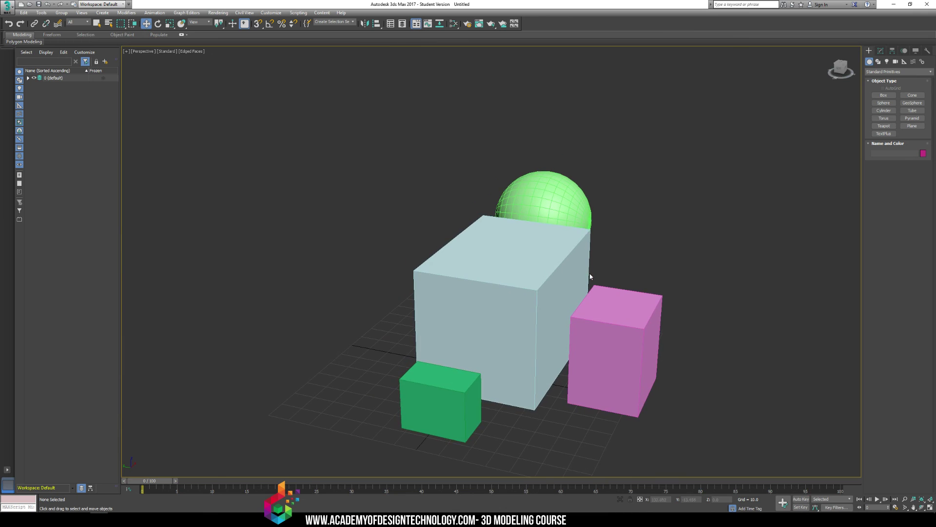
Orbit around the large light blue box until the sphere is in front and the pink box is behind it
{"action": "scroll", "coordinate": [590, 276], "scroll_direction": "up", "scroll_amount": 6}
{"action": "scroll", "coordinate": [590, 276], "scroll_direction": "down", "scroll_amount": 6}
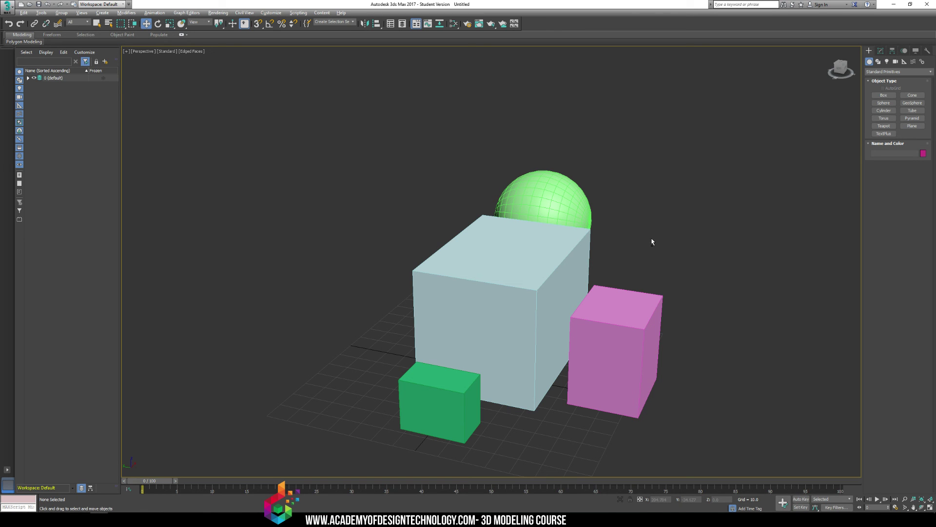
{"action": "middle_click_drag", "start_coordinate": [652, 241], "coordinate": [742, 238], "text": "alt"}
{"action": "middle_click_drag", "start_coordinate": [496, 204], "coordinate": [441, 205], "text": "alt"}
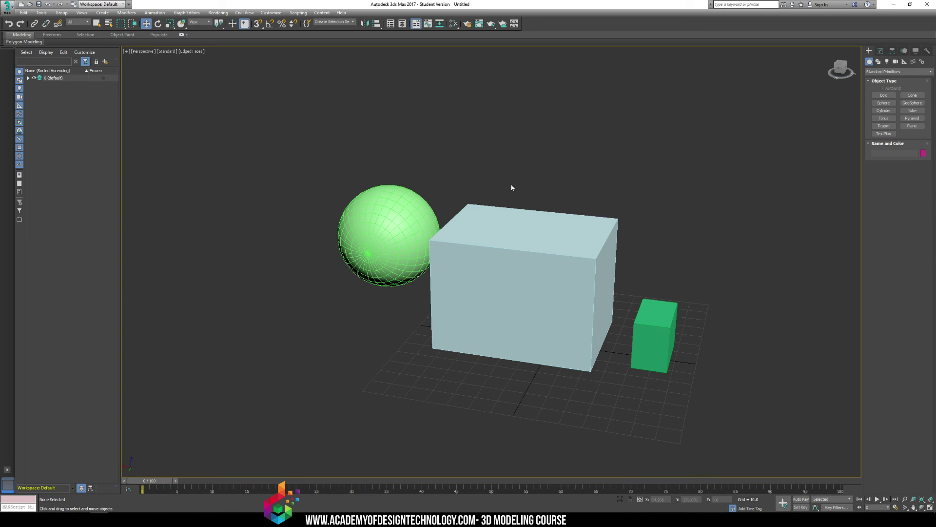
{"action": "middle_click_drag", "start_coordinate": [547, 189], "coordinate": [563, 168]}
{"action": "middle_click_drag", "start_coordinate": [502, 145], "coordinate": [671, 211], "text": "alt"}
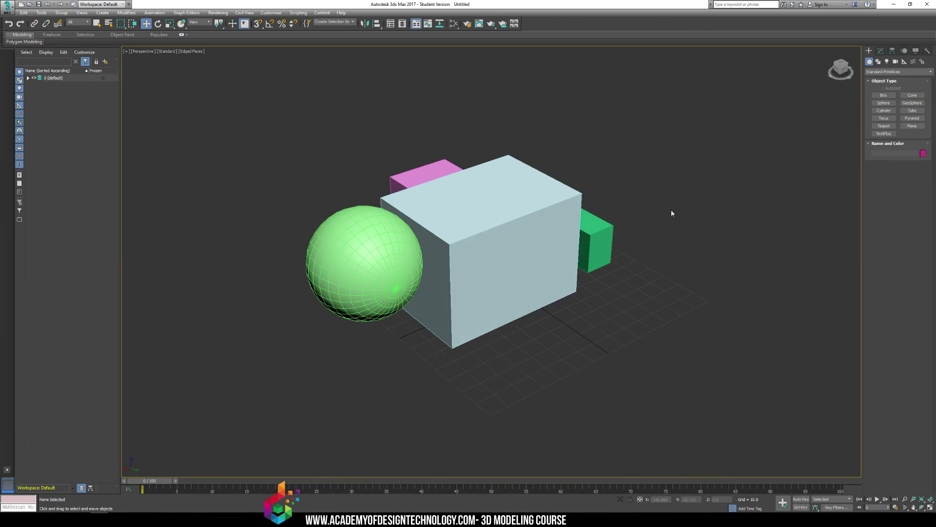
Zoom in and out on the group of objects and tilt the view to a lower angle
{"action": "scroll", "coordinate": [657, 257], "scroll_direction": "up", "scroll_amount": 6}
{"action": "scroll", "coordinate": [633, 260], "scroll_direction": "down", "scroll_amount": 6}
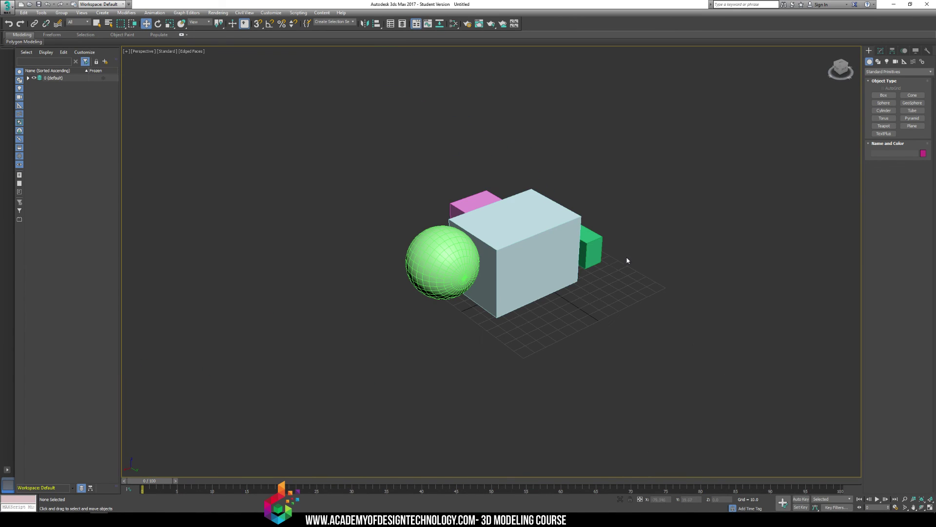
{"action": "scroll", "coordinate": [561, 233], "scroll_direction": "up", "scroll_amount": 4}
{"action": "scroll", "coordinate": [562, 233], "scroll_direction": "down", "scroll_amount": 2}
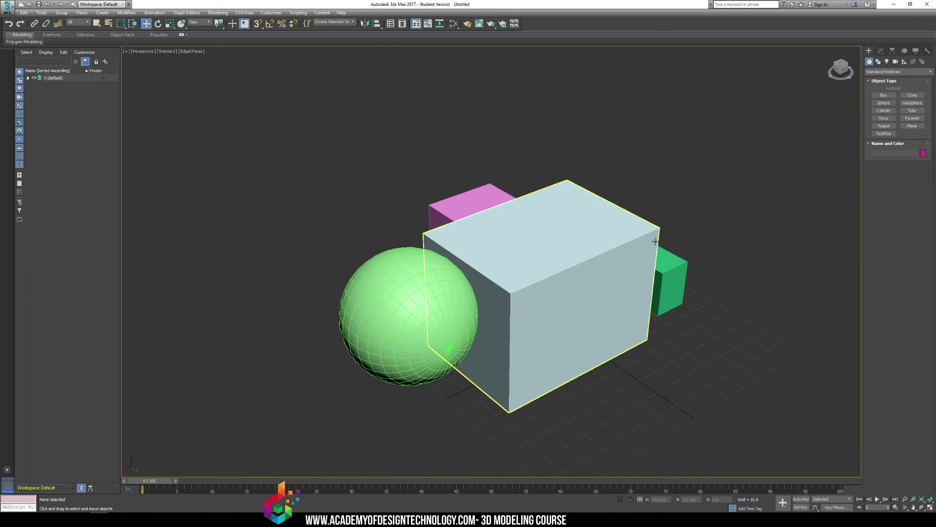
{"action": "mouse_move", "coordinate": [670, 211]}
{"action": "middle_mouse_down", "text": "alt"}
{"action": "mouse_move", "coordinate": [615, 204]}
{"action": "mouse_move", "coordinate": [668, 203]}
{"action": "middle_mouse_up", "text": "alt"}
Delete all the boxes and the sphere from the scene and zoom the empty viewport to its extents
{"action": "key", "text": "ctrl+a"}
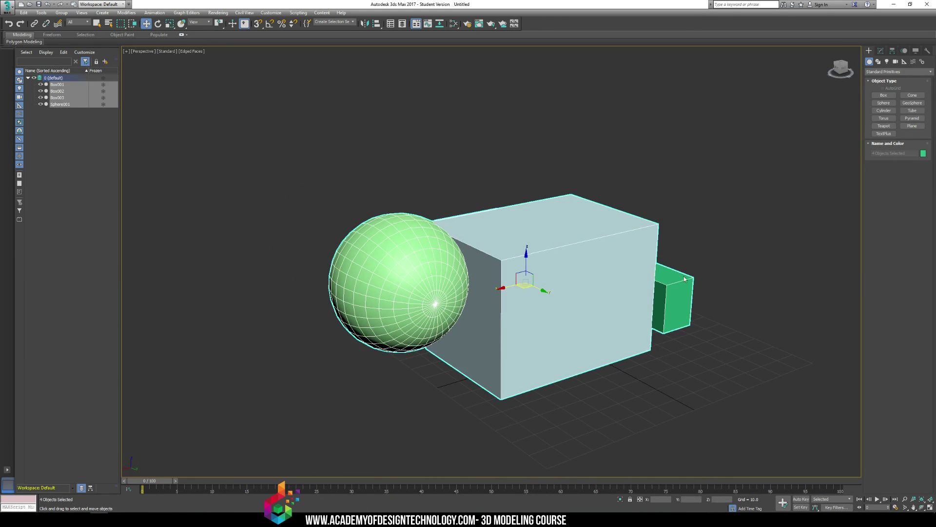
{"action": "key", "text": "Delete"}
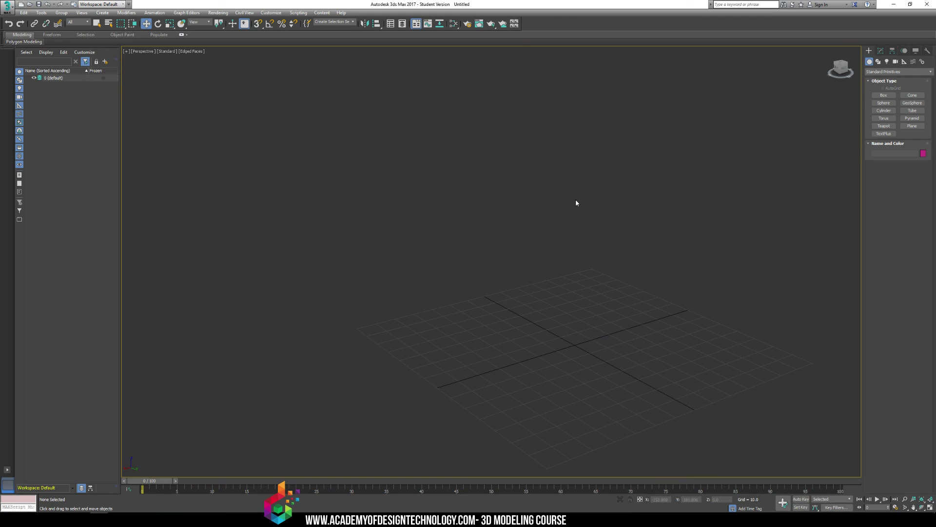
{"action": "key", "text": "z"}
Practise orbiting, zooming and panning the Perspective view around the empty grid, finishing close to the grid
{"action": "middle_click_drag", "start_coordinate": [560, 215], "coordinate": [283, 220], "text": "alt"}
{"action": "middle_click_drag", "start_coordinate": [231, 228], "coordinate": [440, 232], "text": "alt"}
{"action": "scroll", "coordinate": [465, 244], "scroll_direction": "down", "scroll_amount": 3}
{"action": "scroll", "coordinate": [660, 275], "scroll_direction": "down", "scroll_amount": 4}
{"action": "scroll", "coordinate": [660, 268], "scroll_direction": "up", "scroll_amount": 6}
{"action": "scroll", "coordinate": [660, 268], "scroll_direction": "down", "scroll_amount": 2}
{"action": "middle_click_drag", "start_coordinate": [489, 257], "coordinate": [405, 273], "text": "alt"}
{"action": "middle_click_drag", "start_coordinate": [480, 203], "coordinate": [474, 226], "text": "alt"}
{"action": "middle_click_drag", "start_coordinate": [452, 257], "coordinate": [540, 246]}
{"action": "middle_click_drag", "start_coordinate": [631, 288], "coordinate": [497, 271], "text": "alt"}
{"action": "scroll", "coordinate": [519, 253], "scroll_direction": "up", "scroll_amount": 5}
Zoom the Perspective view of the grid with the Zoom tool and return to the Select and Move tool
{"action": "left_click", "coordinate": [905, 500]}
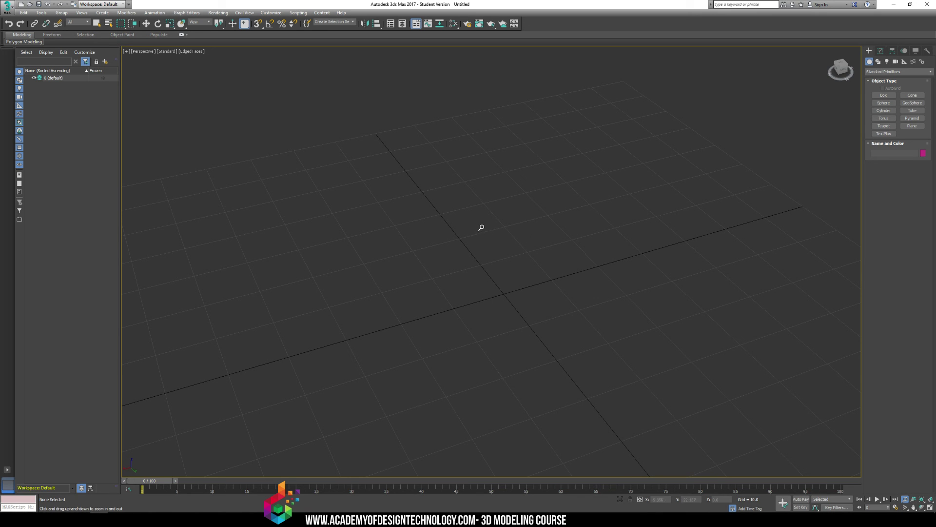
{"action": "left_click_drag", "start_coordinate": [483, 228], "coordinate": [504, 247]}
{"action": "key", "text": "w"}
Orbit the empty Perspective view until the home grid is seen corner-on from above
{"action": "middle_click_drag", "start_coordinate": [508, 247], "coordinate": [528, 248], "text": "alt"}
{"action": "middle_click_drag", "start_coordinate": [590, 258], "coordinate": [552, 257], "text": "alt"}
{"action": "middle_click_drag", "start_coordinate": [492, 232], "coordinate": [521, 258], "text": "alt"}
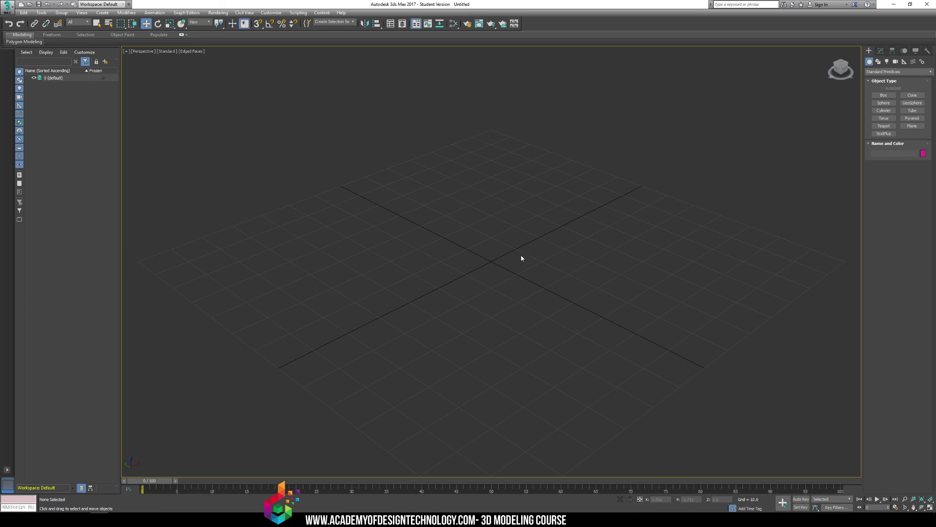